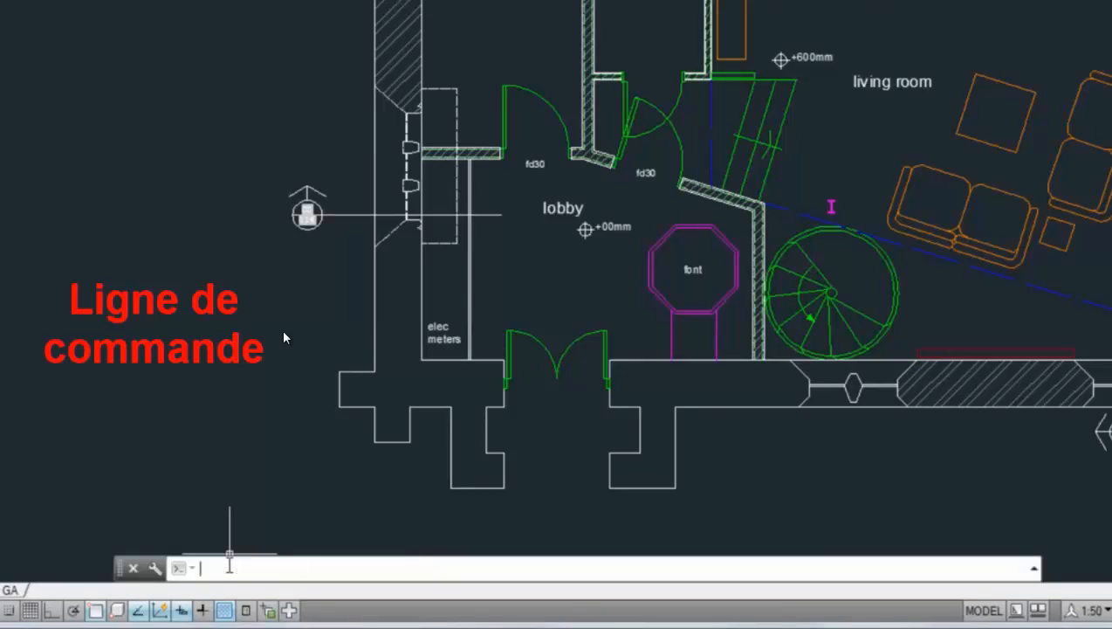
Open the AutoCorrect list for editing and add the entry "DD, *DIST".
{"action": "type", "text": "lng"}
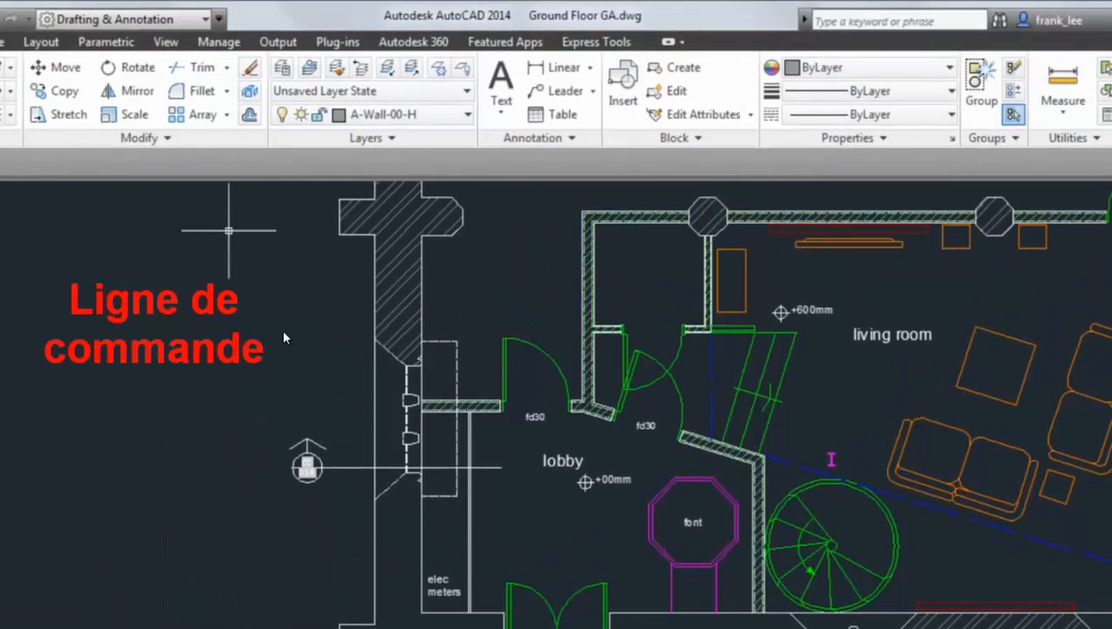
{"action": "left_click", "coordinate": [220, 42]}
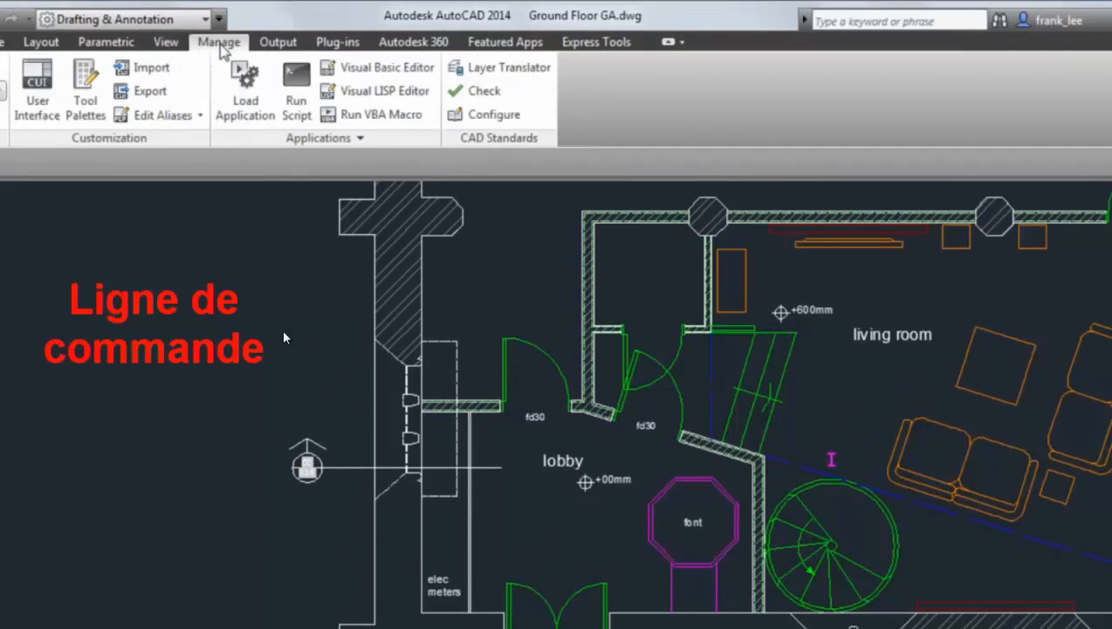
{"action": "left_click", "coordinate": [174, 117]}
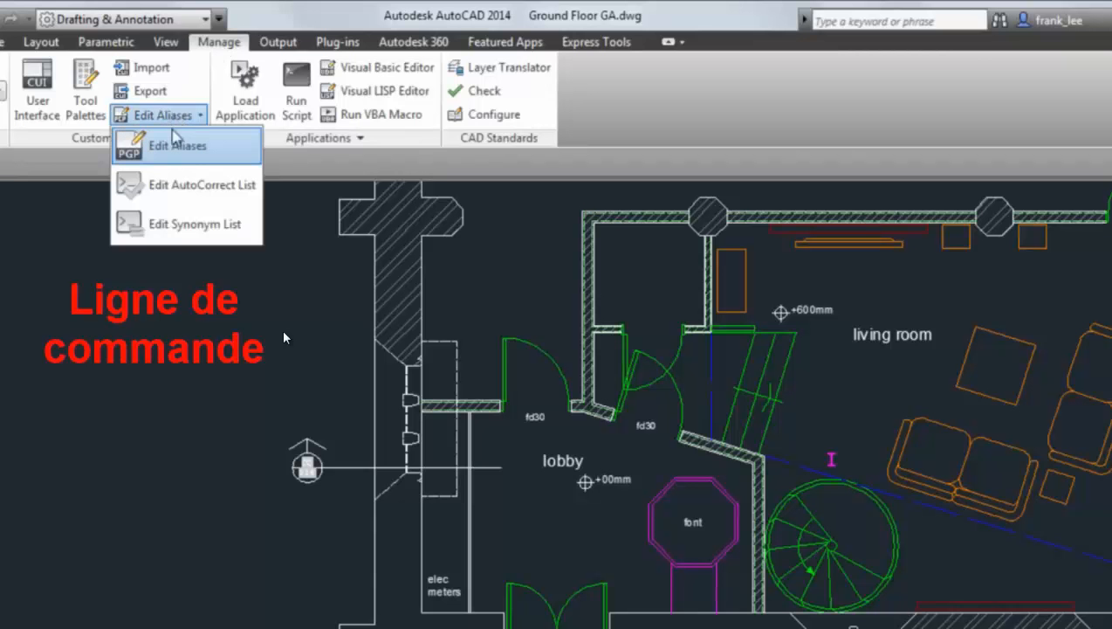
{"action": "left_click", "coordinate": [172, 186]}
{"action": "type", "text": "DD, *DIST"}
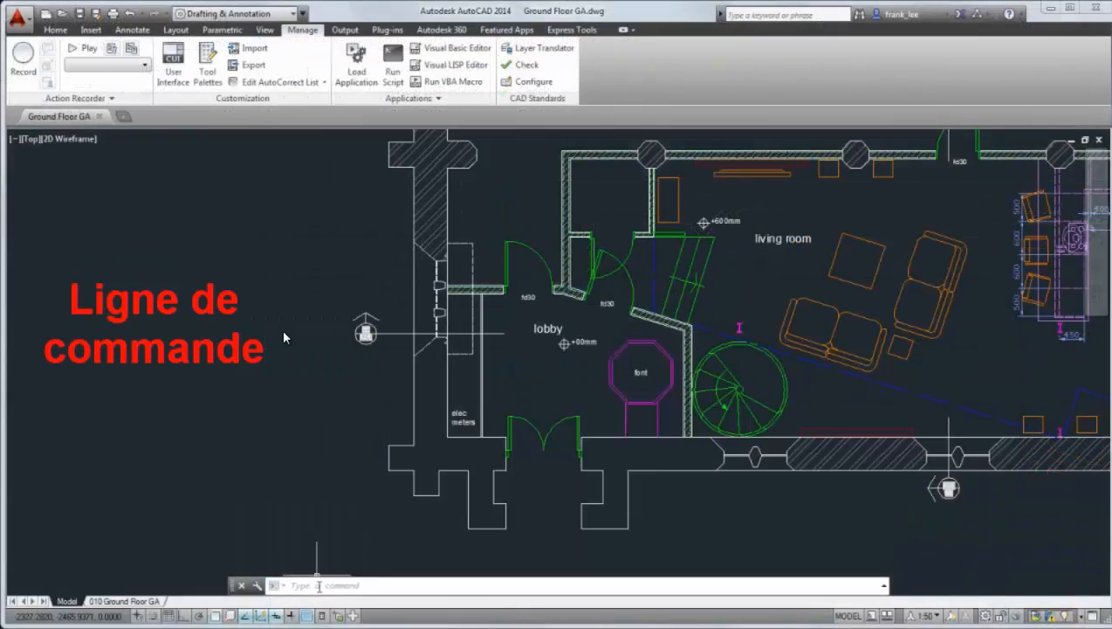
Review the command line's Input Search Options, including the content types it searches, and leave the settings unchanged.
{"action": "right_click", "coordinate": [317, 585]}
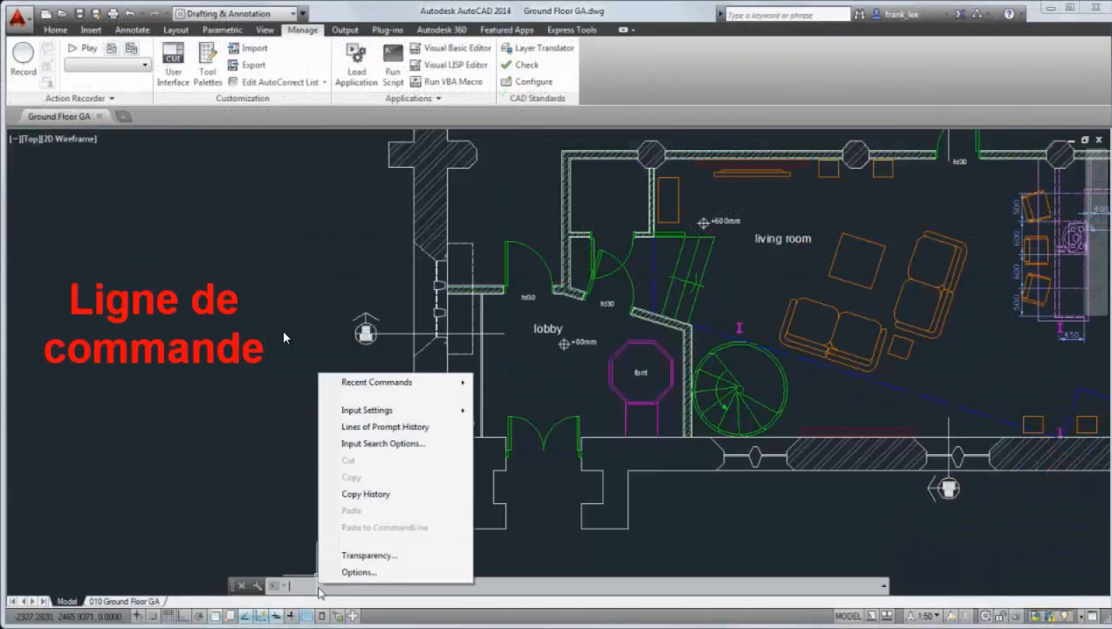
{"action": "left_click", "coordinate": [384, 444]}
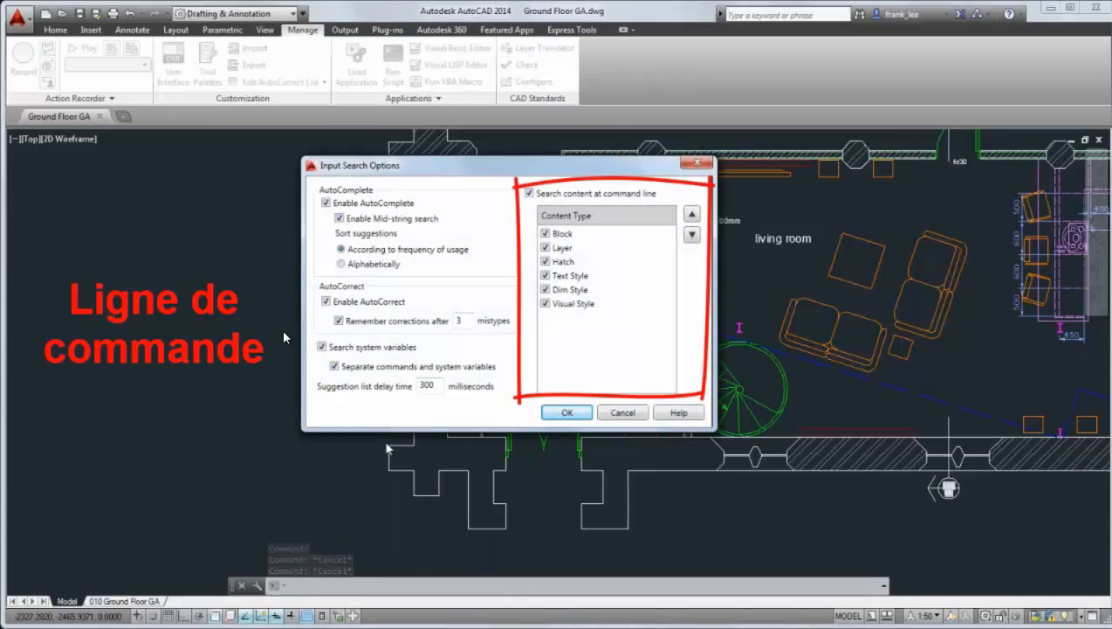
{"action": "key", "text": "Return"}
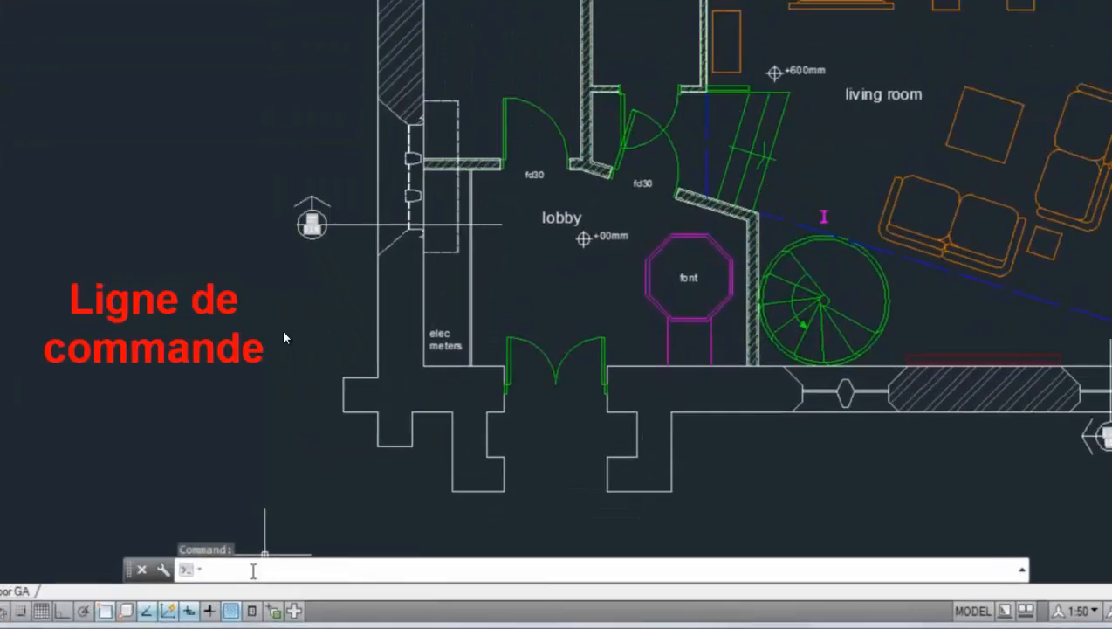
Find the ANSI31 hatch by entering "ans" at the command line and fill the outer wall sections beside the lobby entrance with it.
{"action": "type", "text": "ans"}
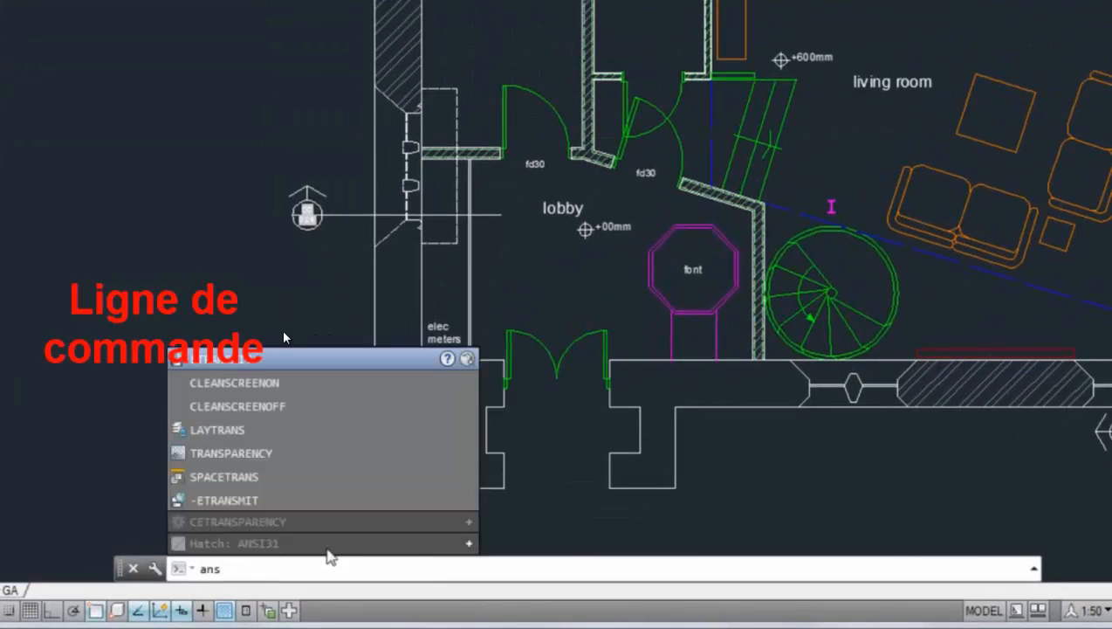
{"action": "left_click", "coordinate": [334, 541]}
{"action": "left_click", "coordinate": [268, 426]}
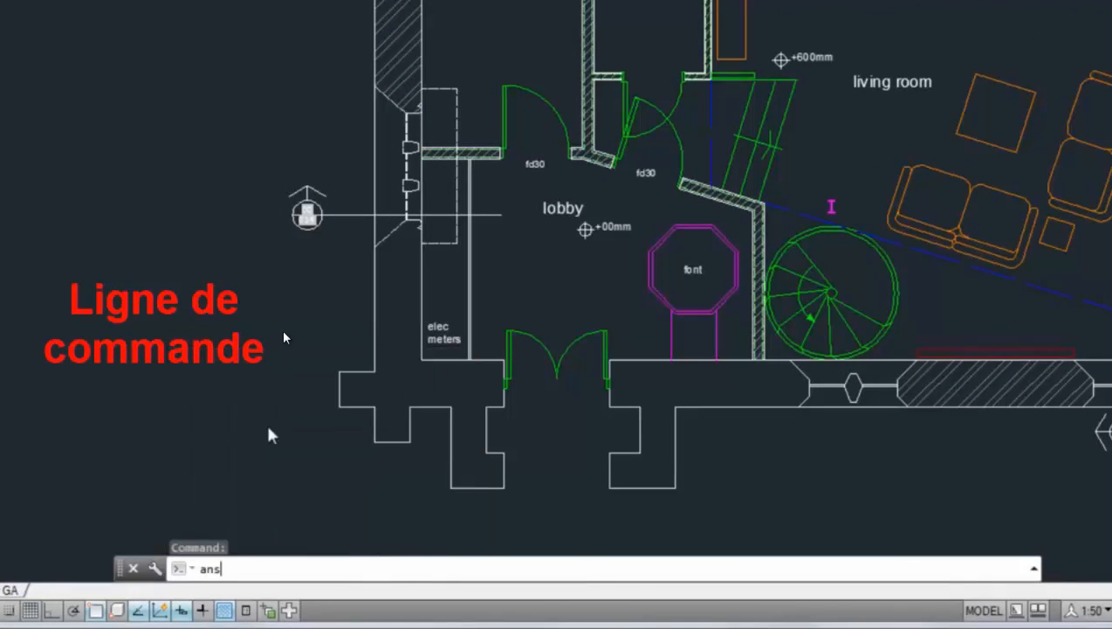
{"action": "left_click", "coordinate": [394, 382]}
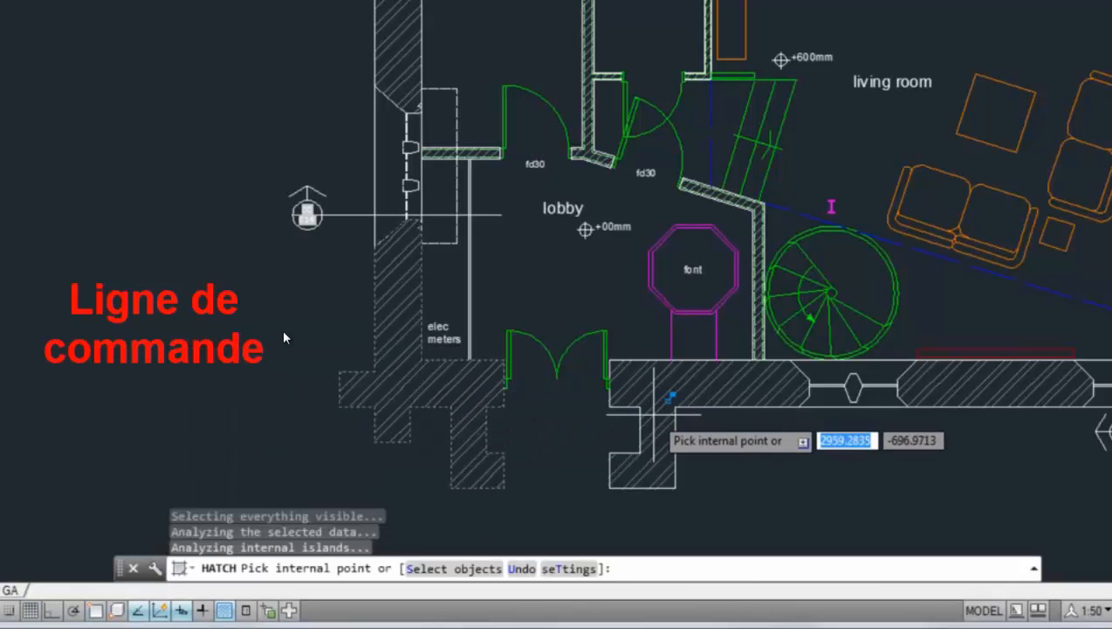
{"action": "key", "text": "Return"}
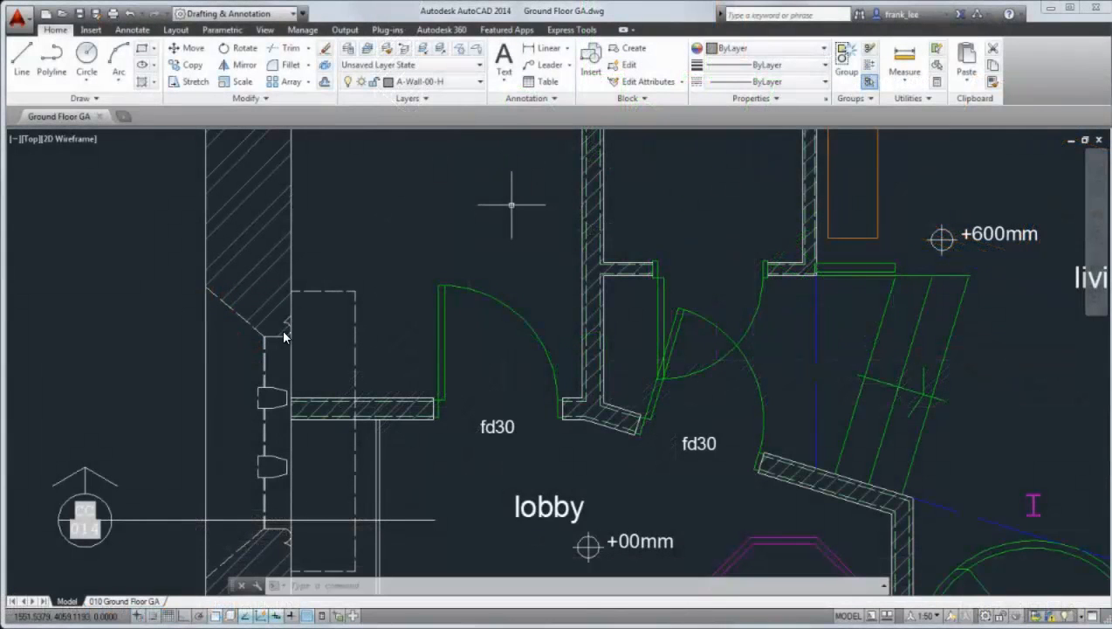
Post "We need to look at the interference of this door." in the Design Feed, pinned to a point beside the overlapping doors above the lobby.
{"action": "left_click", "coordinate": [434, 31]}
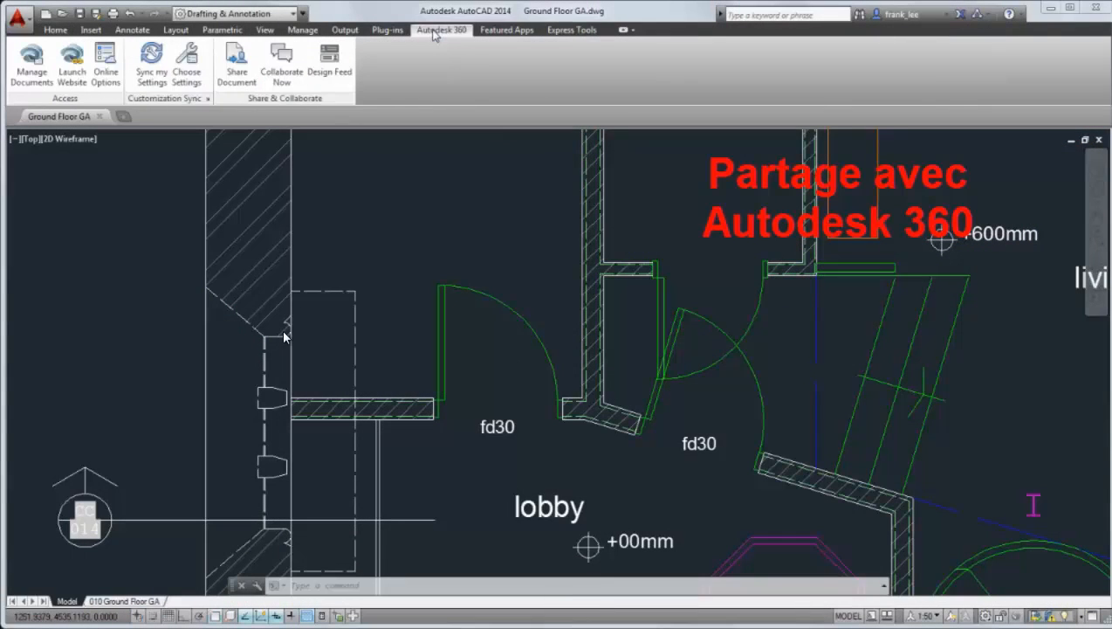
{"action": "left_click", "coordinate": [330, 60]}
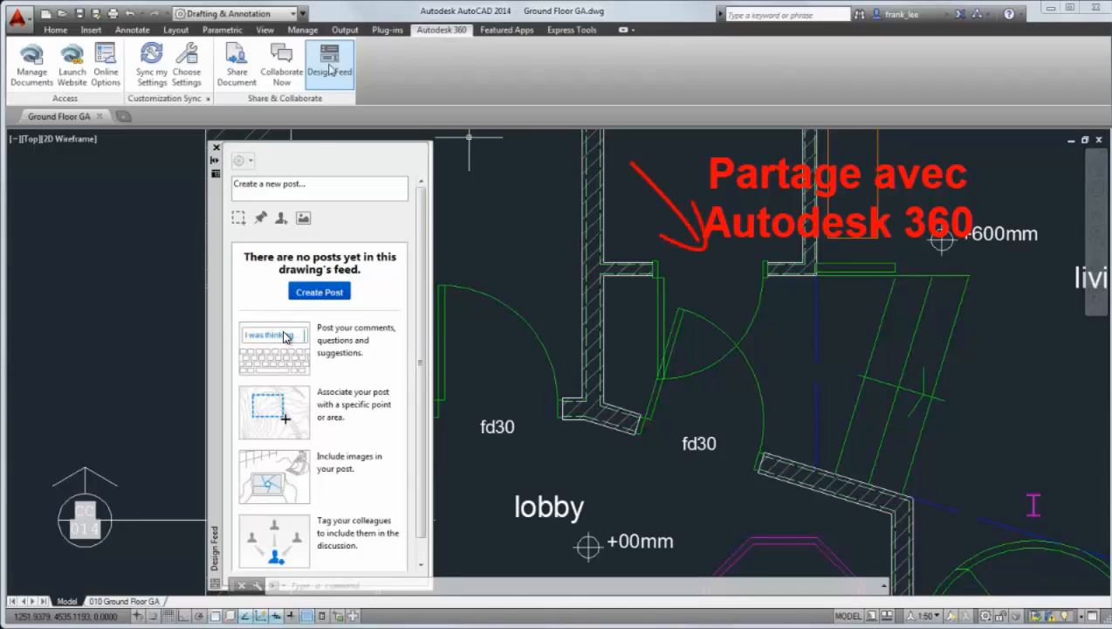
{"action": "left_click", "coordinate": [309, 184]}
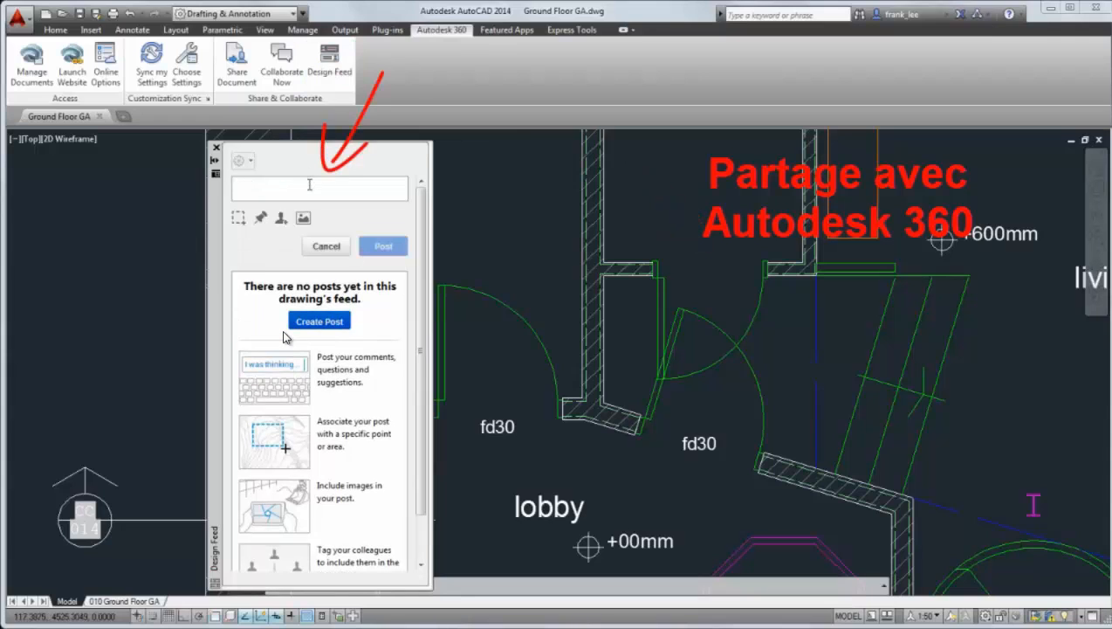
{"action": "type", "text": "We need to look at the interference of this door."}
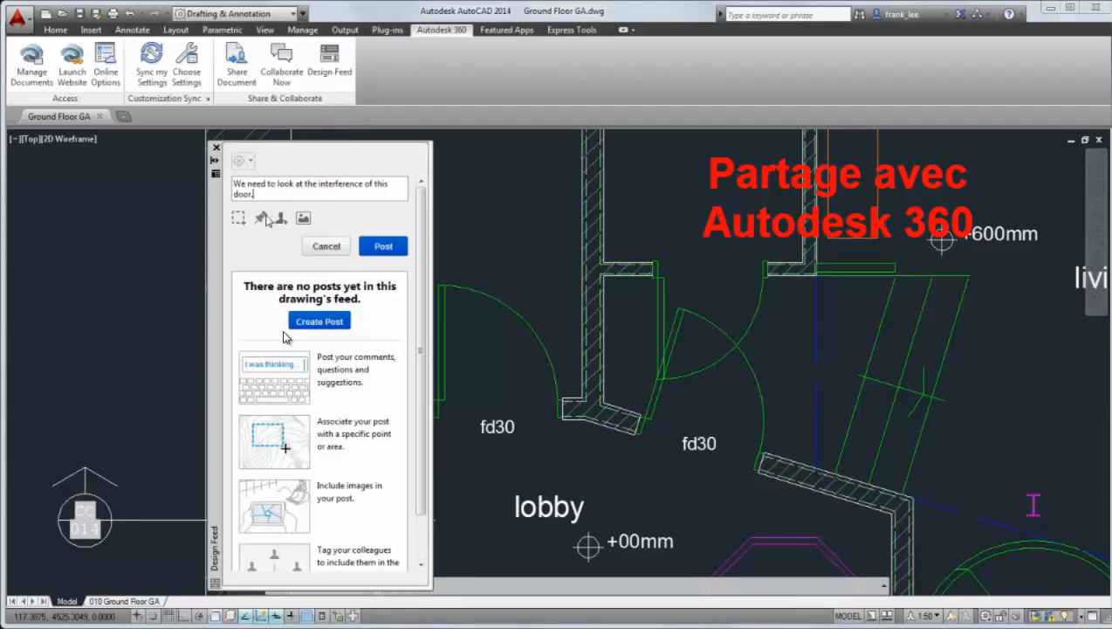
{"action": "left_click", "coordinate": [262, 217]}
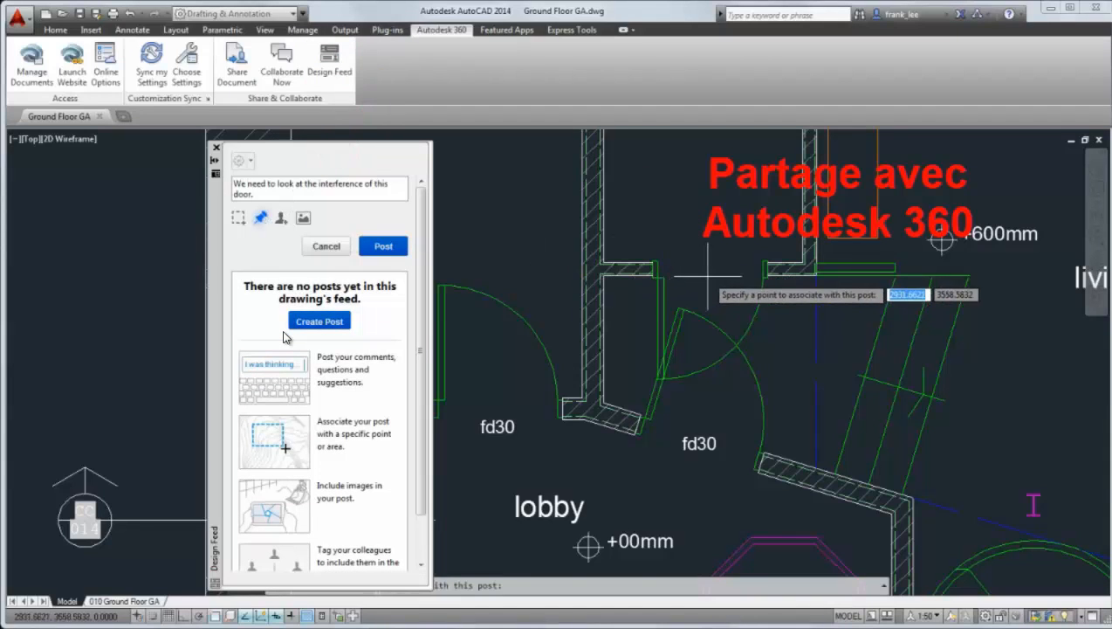
{"action": "left_click", "coordinate": [708, 276]}
{"action": "left_click", "coordinate": [388, 246]}
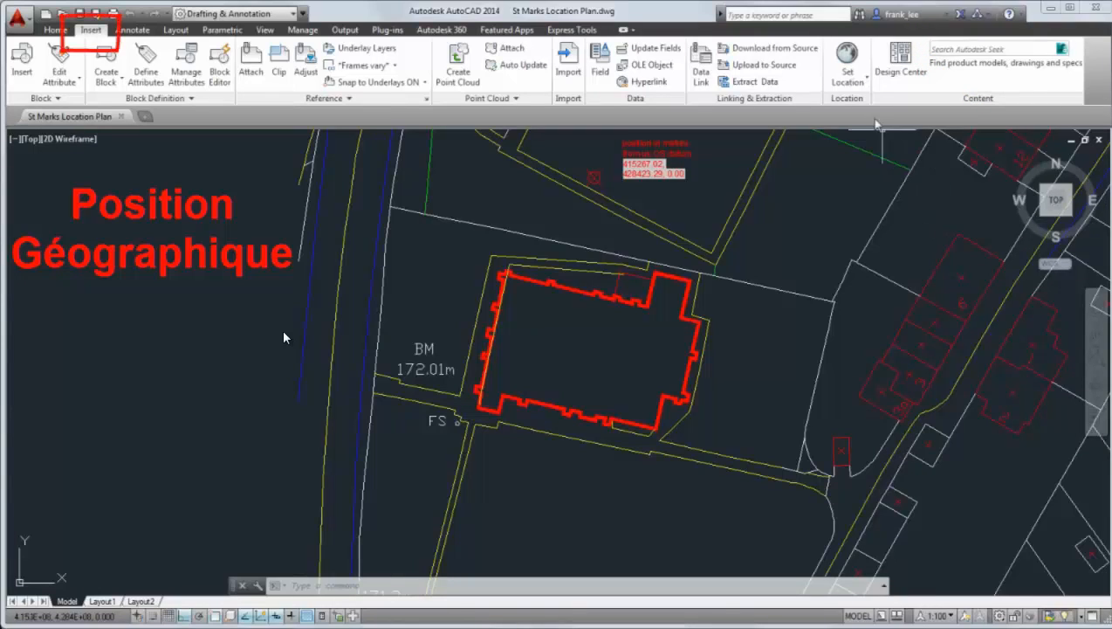
Start setting the drawing's geographic location from the map, search for the site's address and place the marker on the result.
{"action": "left_click", "coordinate": [854, 87]}
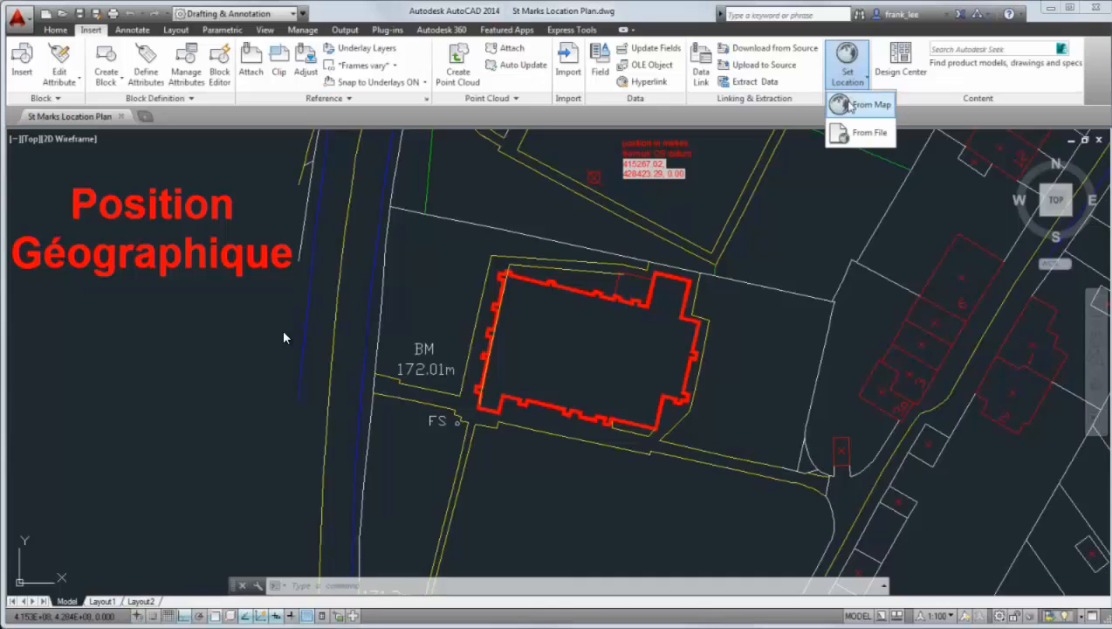
{"action": "left_click", "coordinate": [856, 104]}
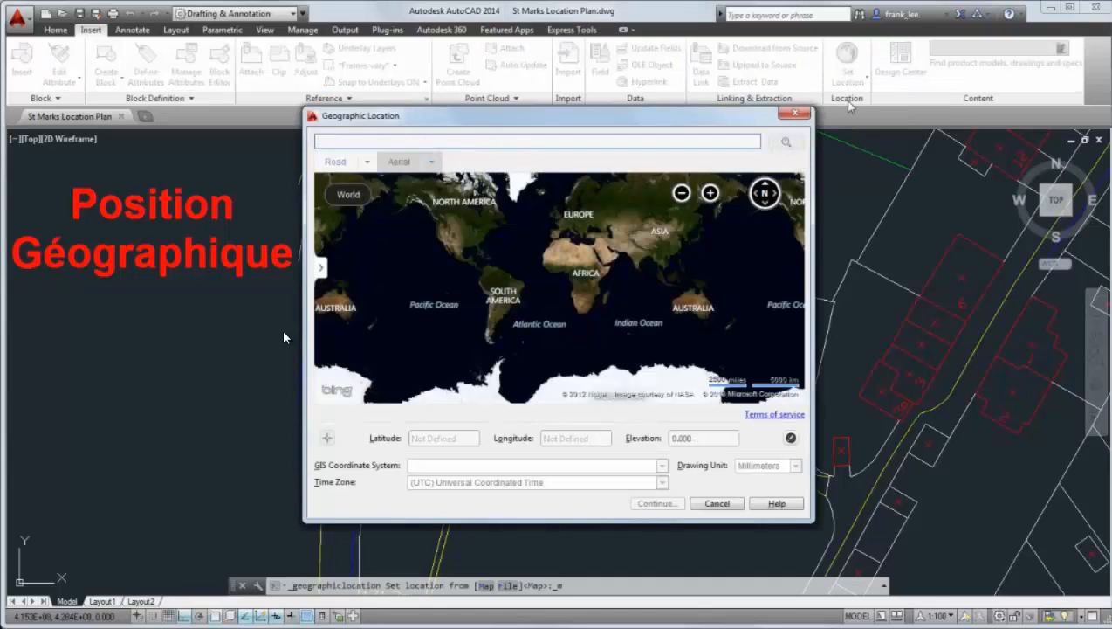
{"action": "type", "text": "Huddersfield Road Bradford BD12 0UT"}
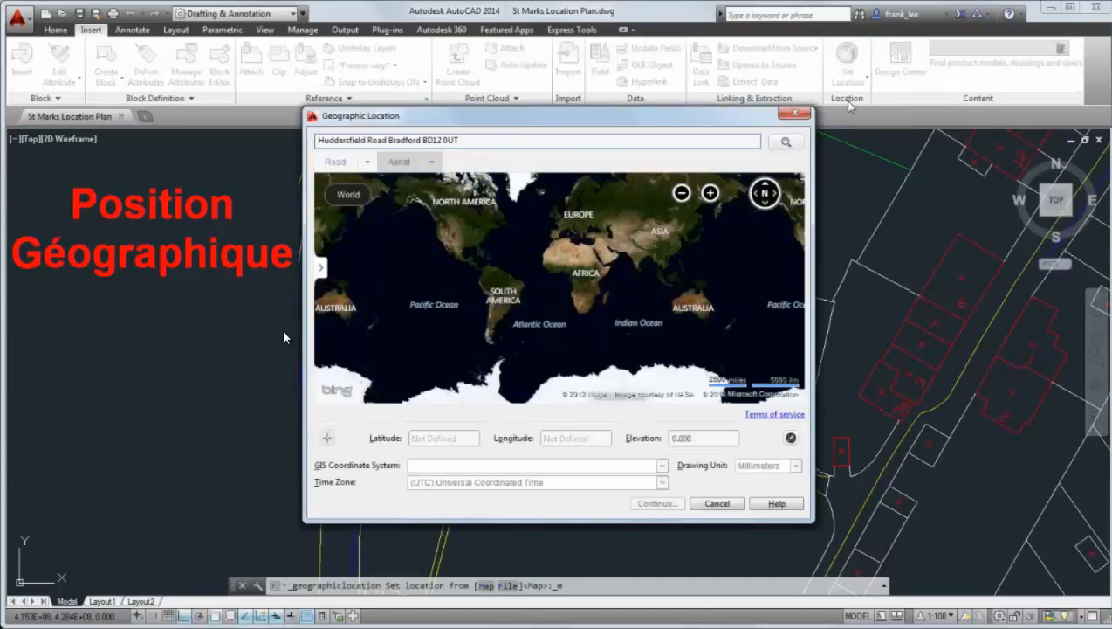
{"action": "key", "text": "Return"}
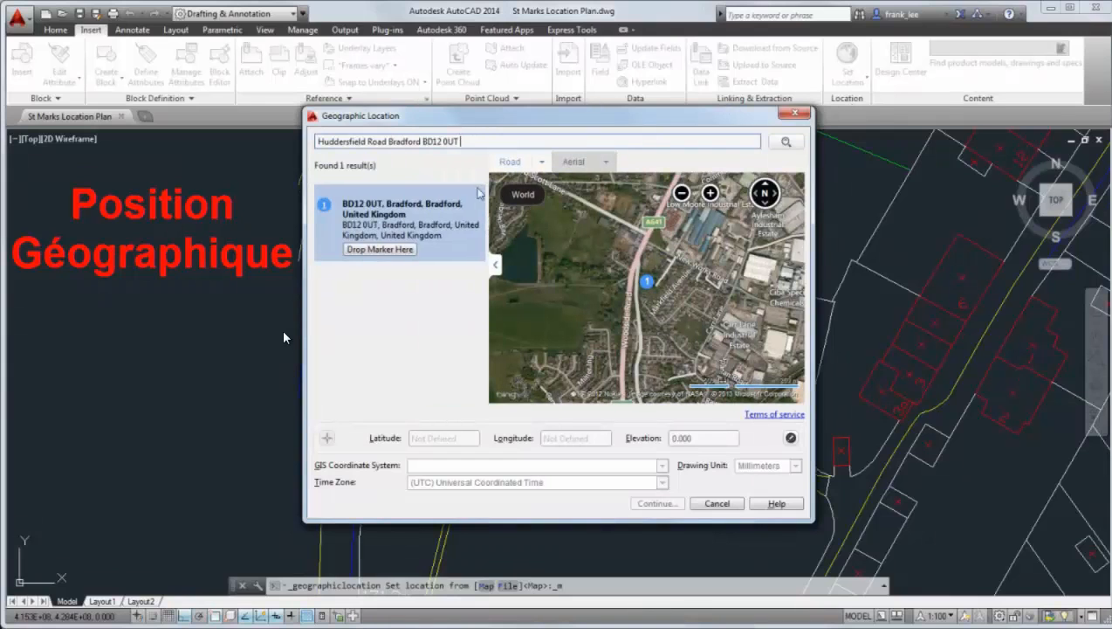
{"action": "left_click", "coordinate": [395, 251]}
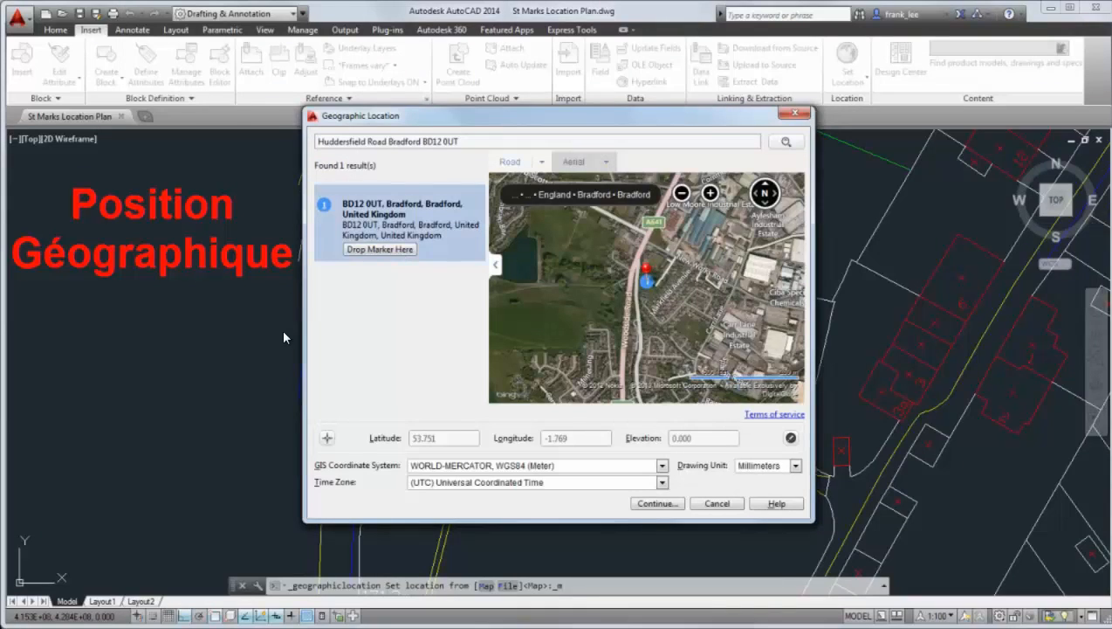
Refine the map location and anchor it to the boundary corner east of the red building outline, with north straight up at 90°.
{"action": "left_click", "coordinate": [709, 197]}
{"action": "left_click", "coordinate": [710, 198]}
{"action": "left_click", "coordinate": [710, 198]}
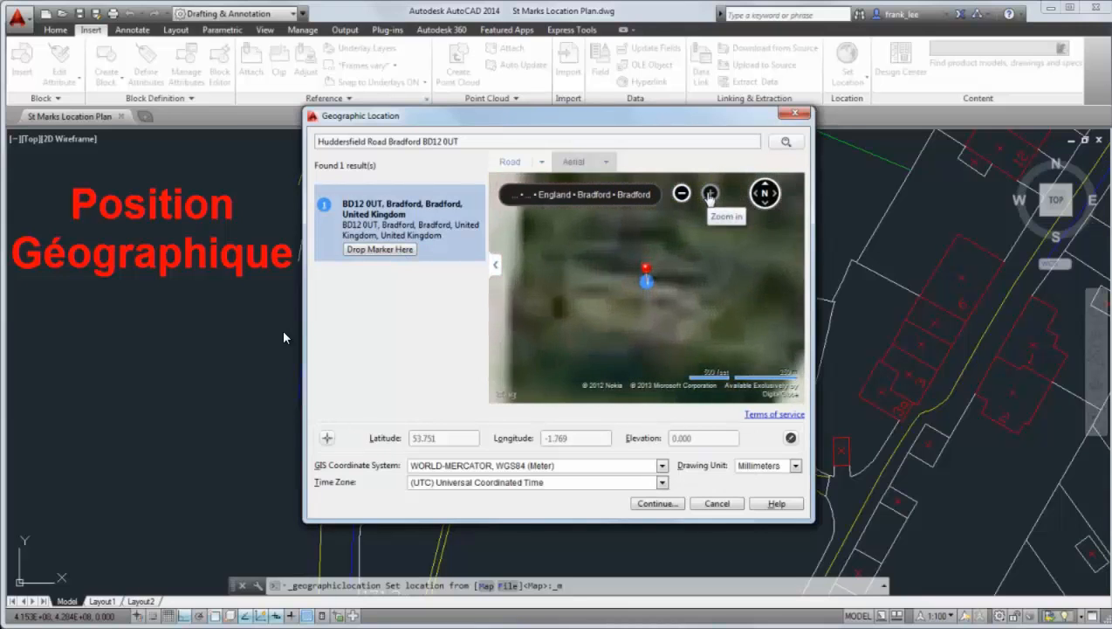
{"action": "left_click_drag", "start_coordinate": [687, 207], "coordinate": [619, 253]}
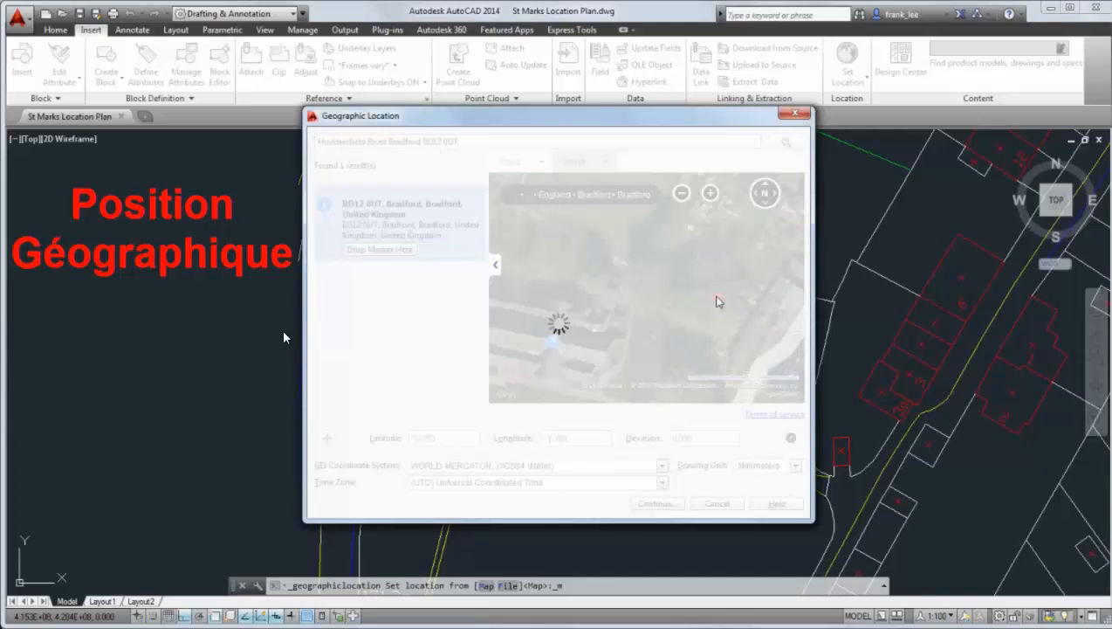
{"action": "left_click", "coordinate": [657, 503]}
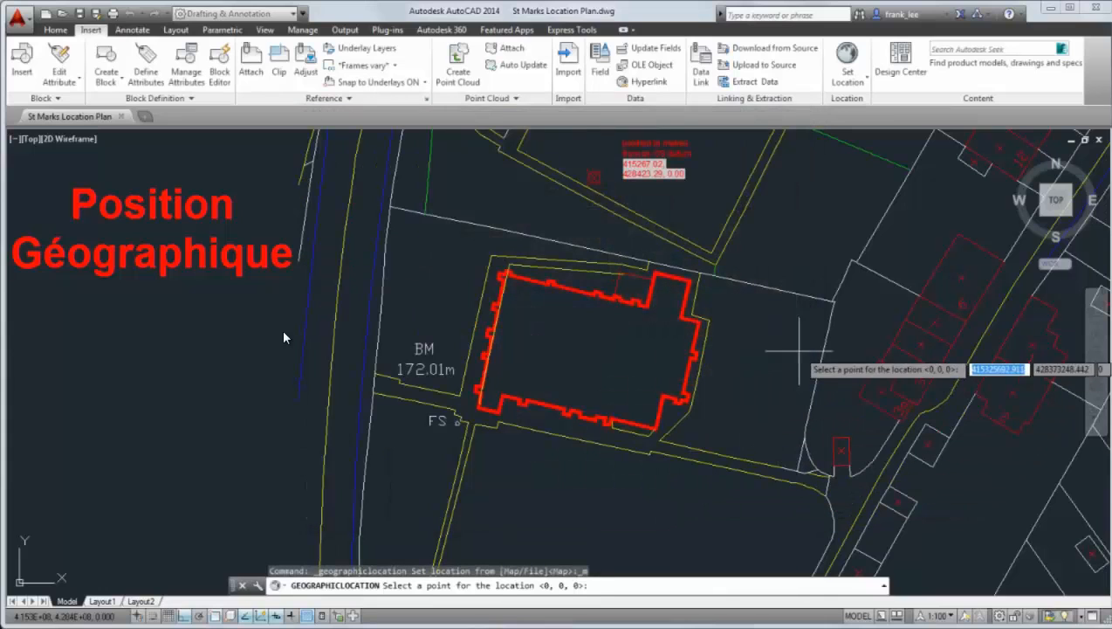
{"action": "left_click", "coordinate": [835, 300]}
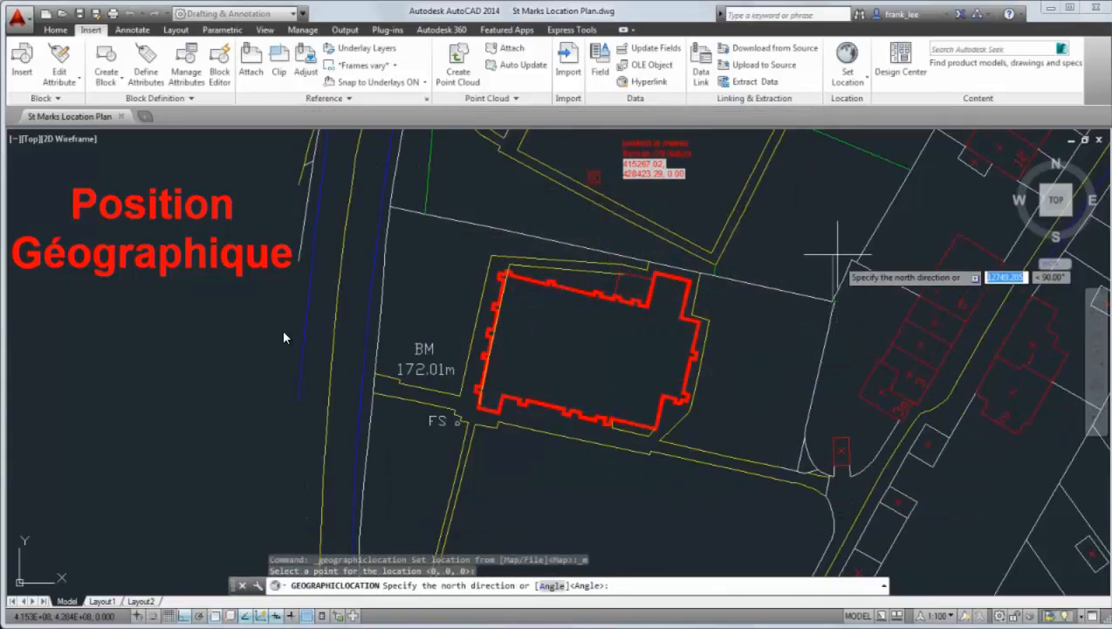
{"action": "left_click", "coordinate": [836, 158]}
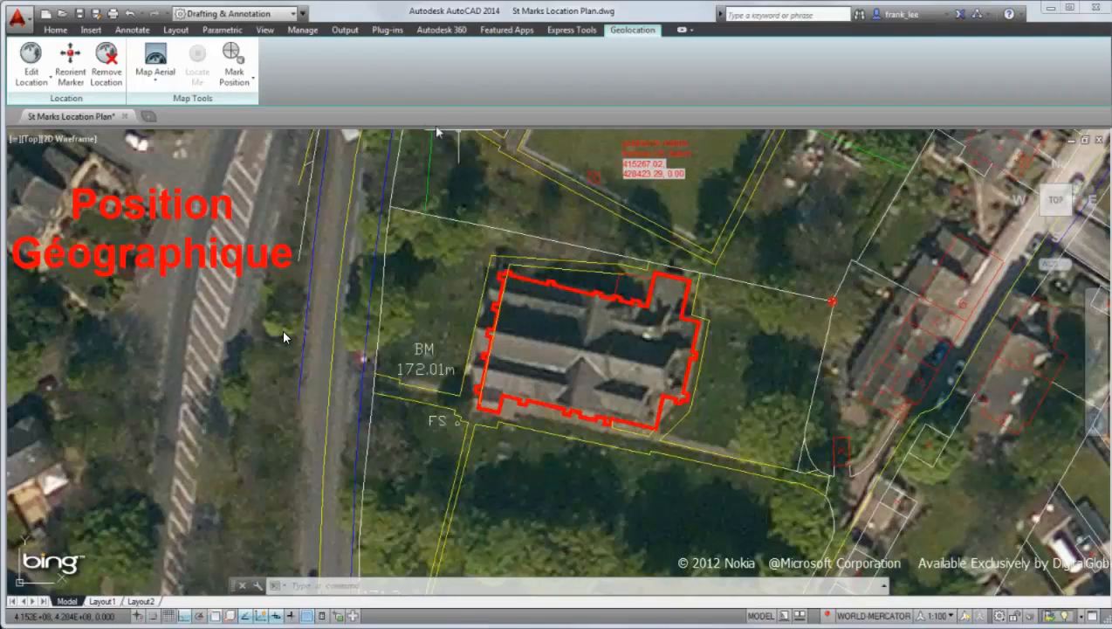
{"action": "left_click", "coordinate": [250, 80]}
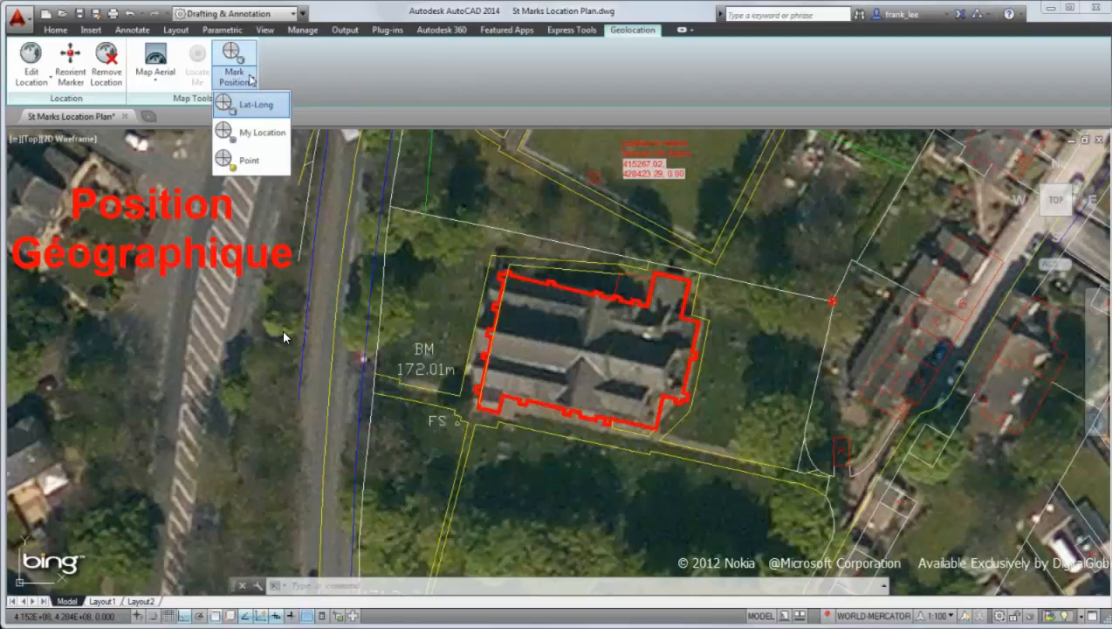
{"action": "left_click", "coordinate": [251, 80]}
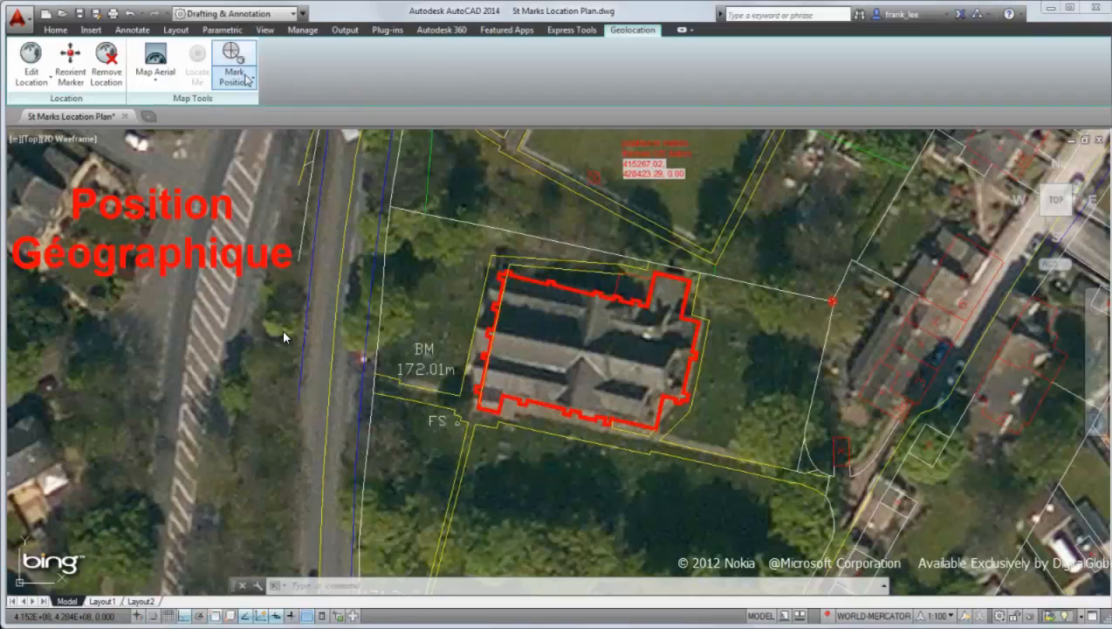
{"action": "left_click", "coordinate": [160, 80]}
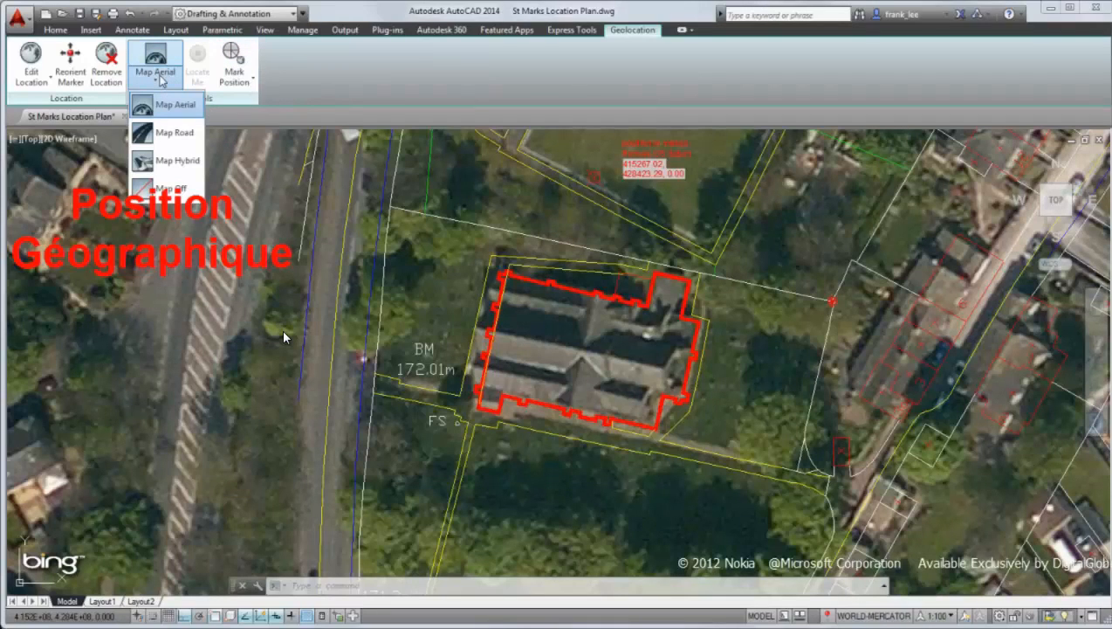
{"action": "left_click", "coordinate": [157, 104]}
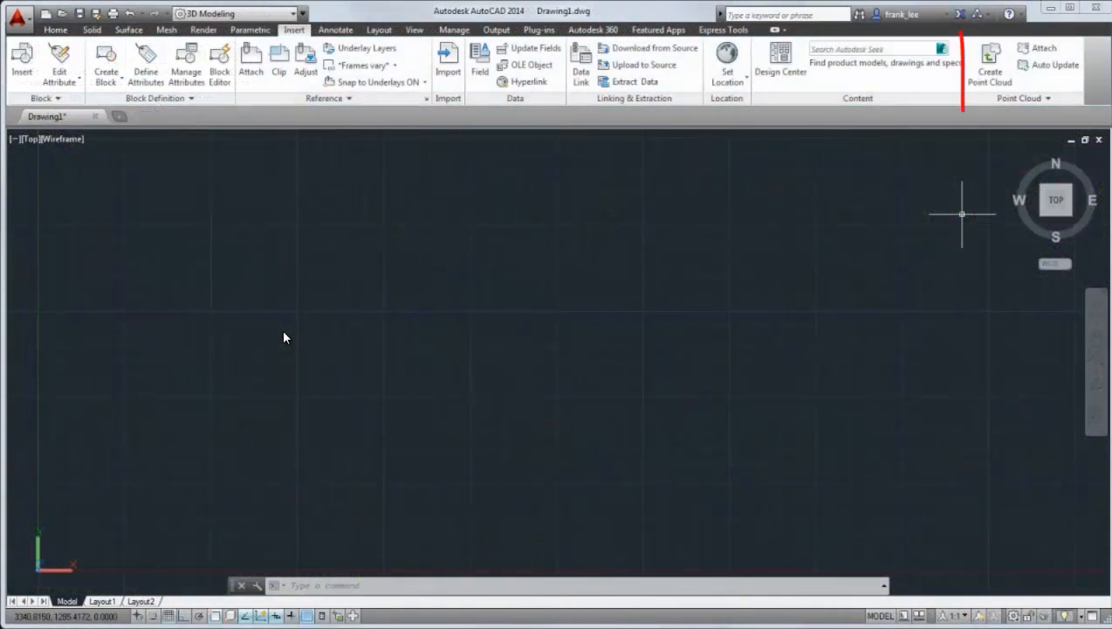
Attach the point cloud project yacht.rcp from the Yacht folder at insertion point 0,0,0 with scale 1, rotation 0 and zoom to point cloud.
{"action": "left_click", "coordinate": [1046, 49]}
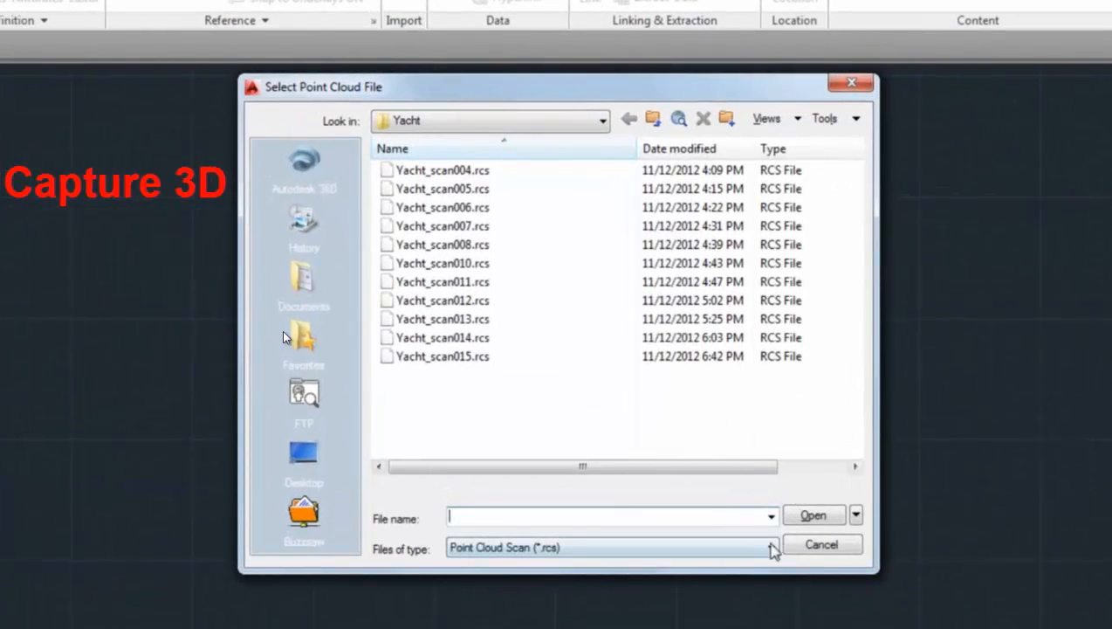
{"action": "left_click", "coordinate": [710, 473]}
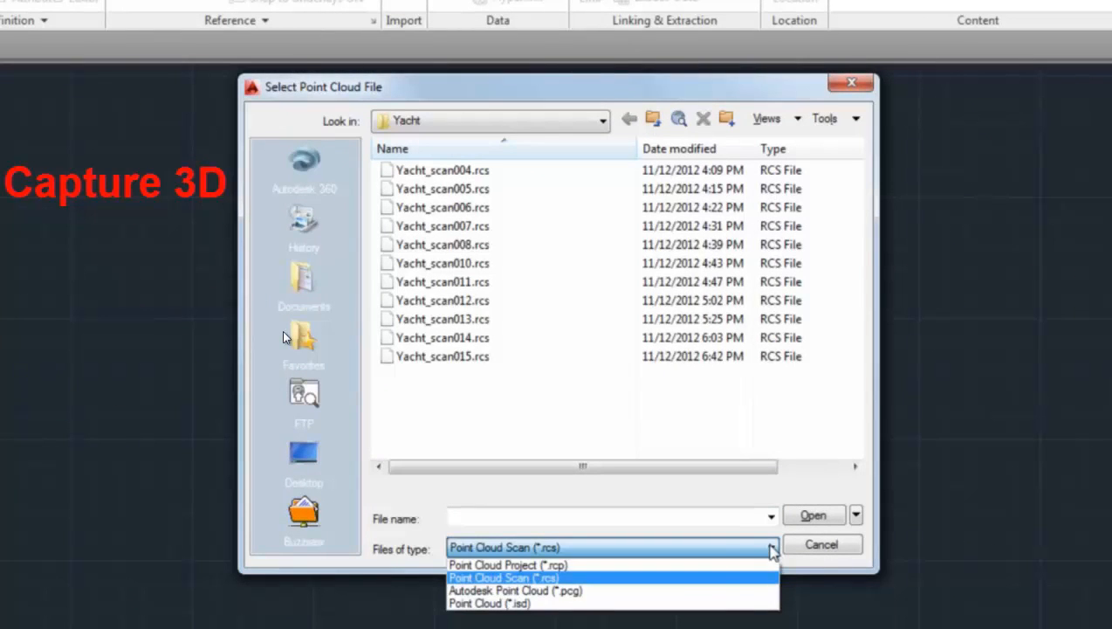
{"action": "left_click", "coordinate": [716, 565]}
{"action": "left_click", "coordinate": [414, 172]}
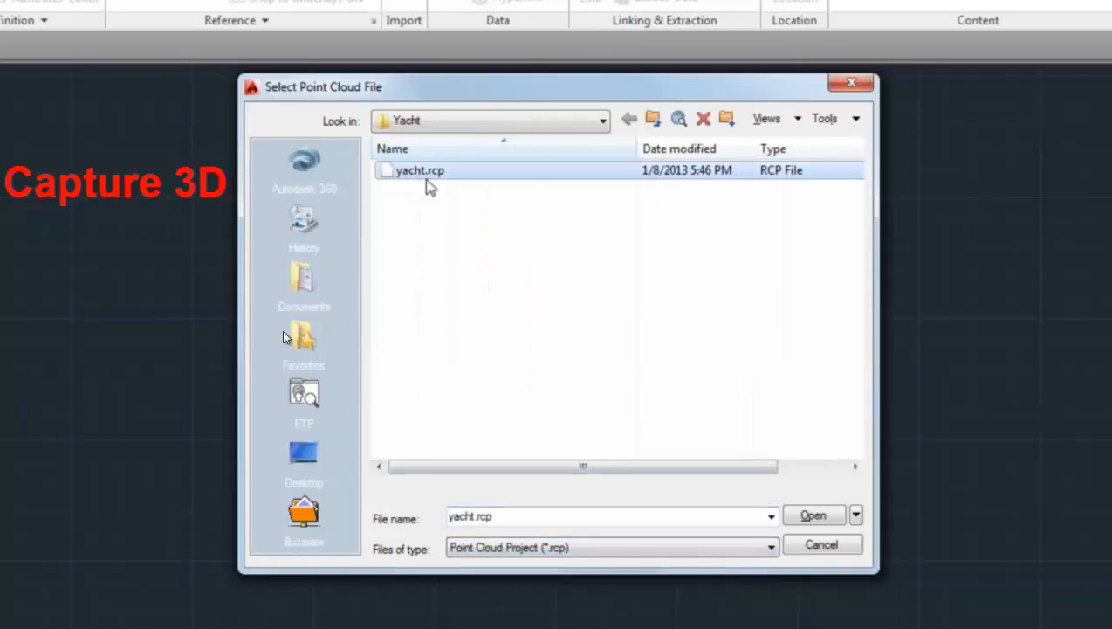
{"action": "left_click", "coordinate": [811, 514]}
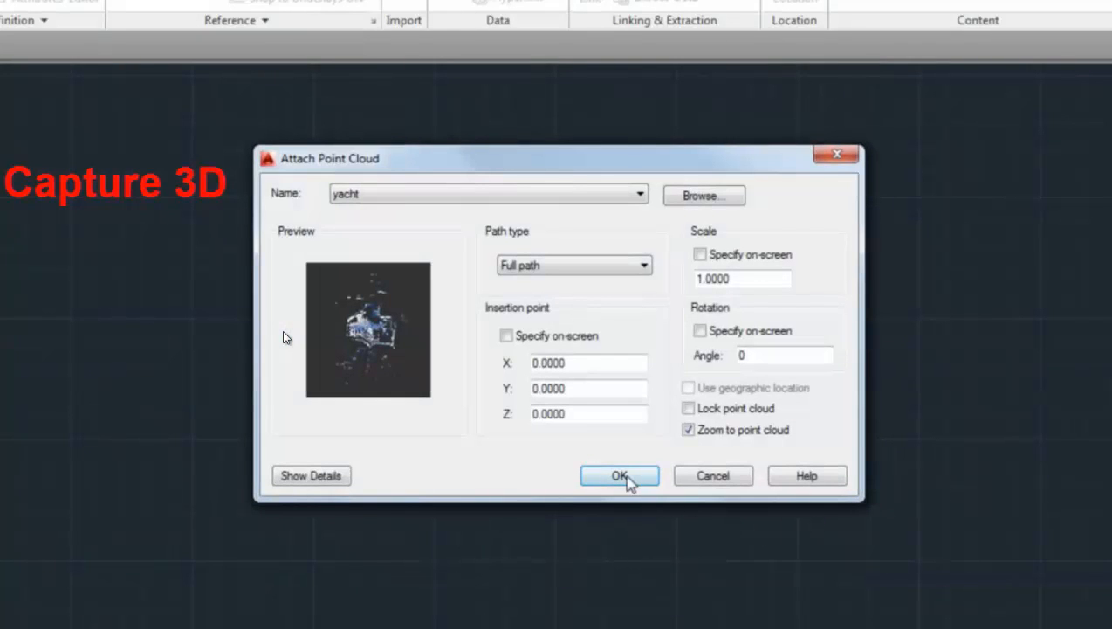
{"action": "left_click", "coordinate": [622, 477]}
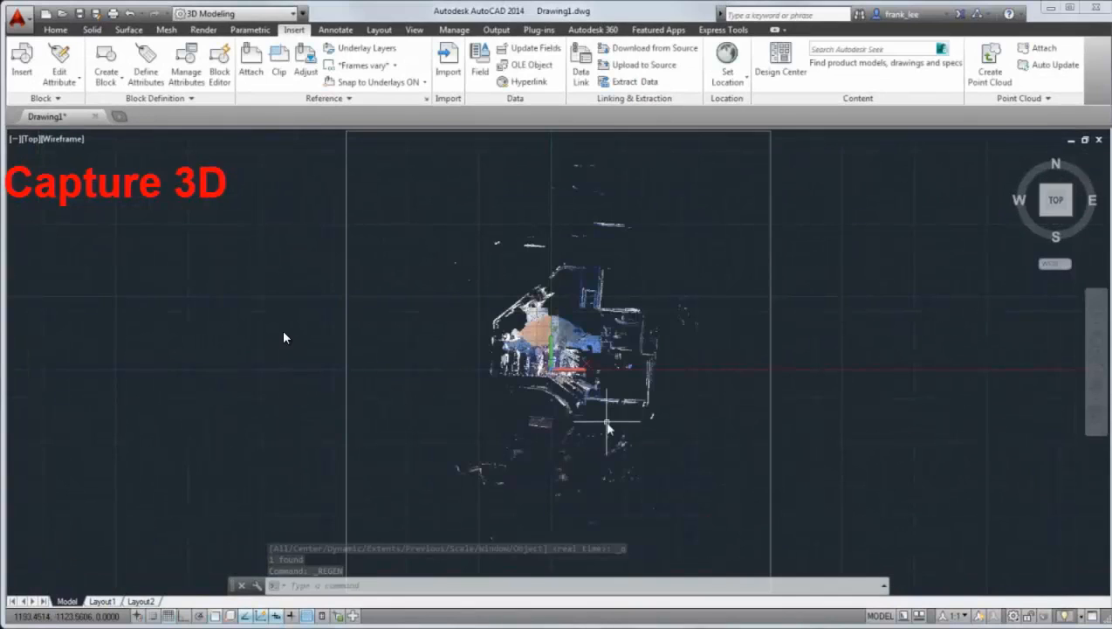
Clip the attached point cloud with a rectangular boundary around the single yacht near the origin.
{"action": "left_click", "coordinate": [587, 389]}
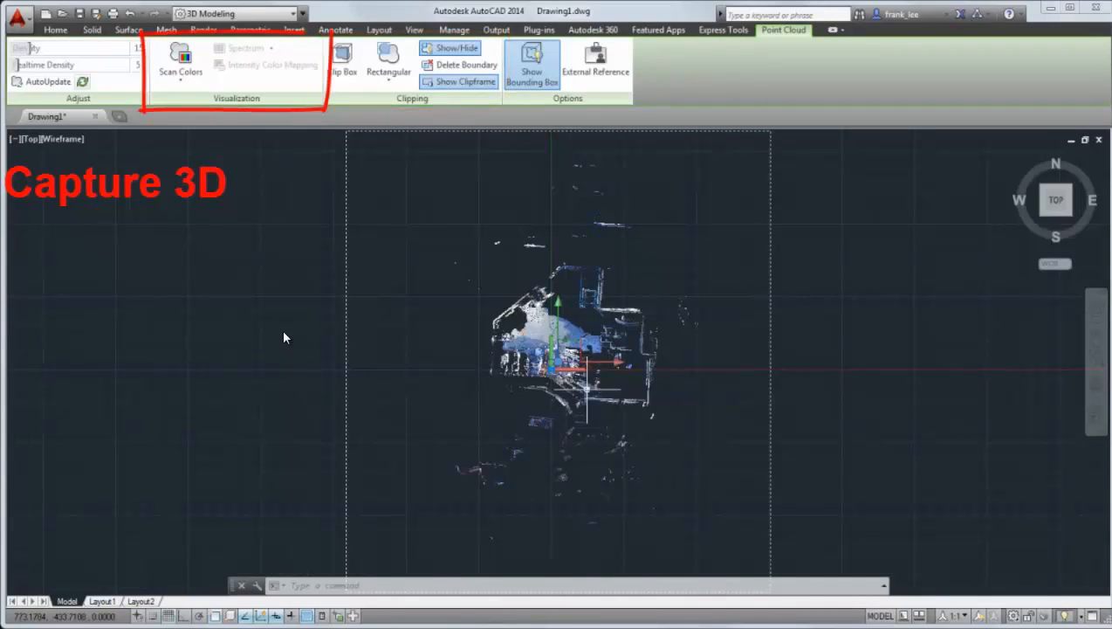
{"action": "left_click", "coordinate": [392, 48]}
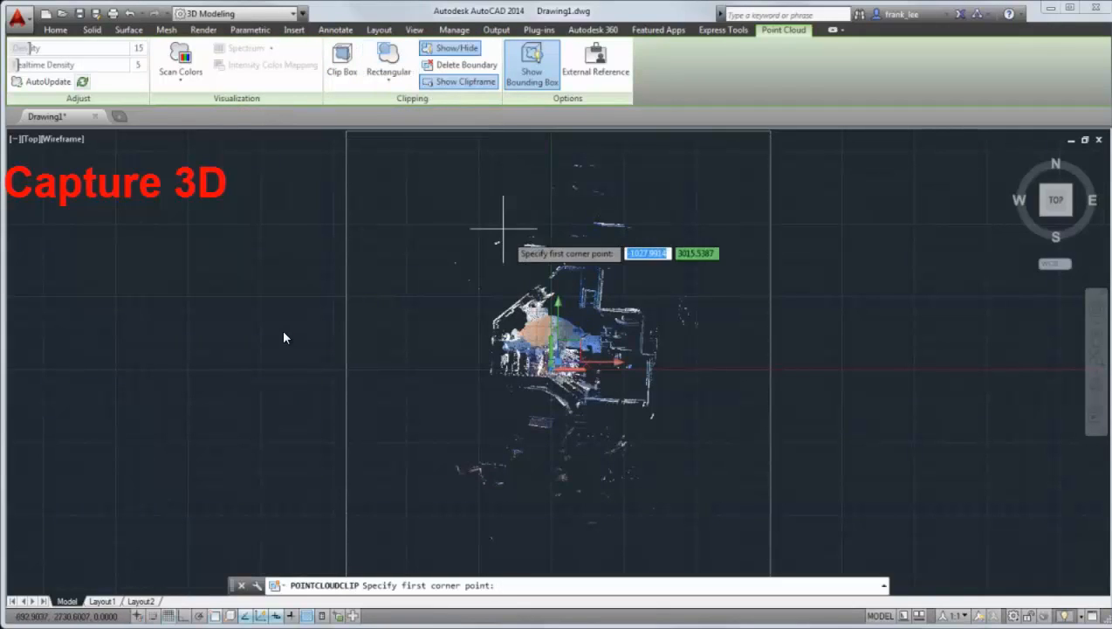
{"action": "scroll", "coordinate": [552, 363], "scroll_direction": "up", "scroll_amount": 5}
{"action": "left_click", "coordinate": [531, 330]}
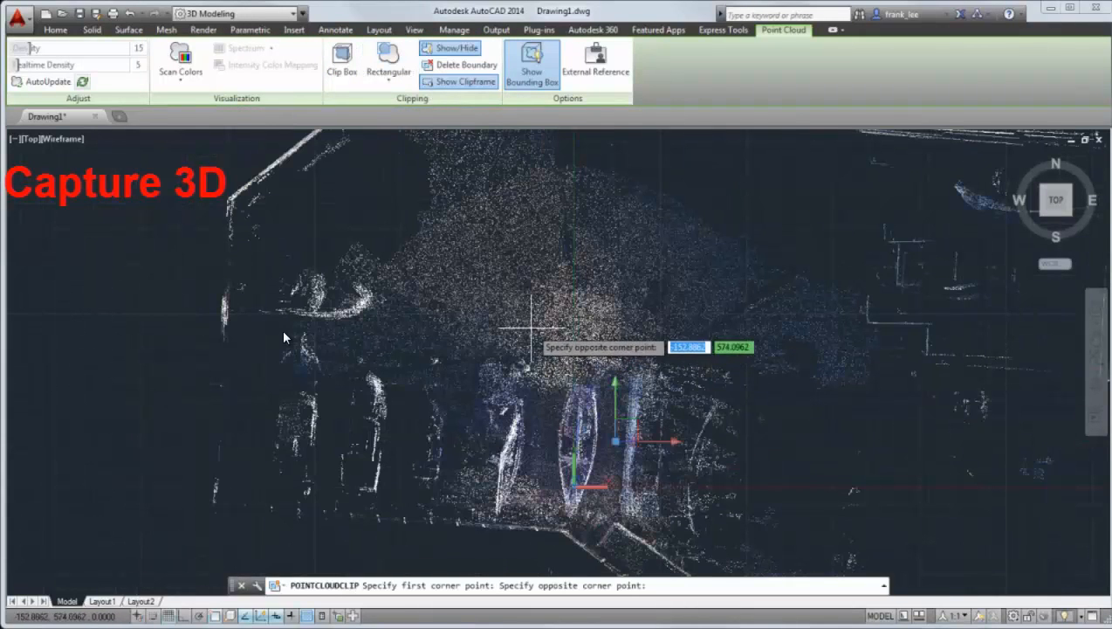
{"action": "left_click", "coordinate": [614, 543]}
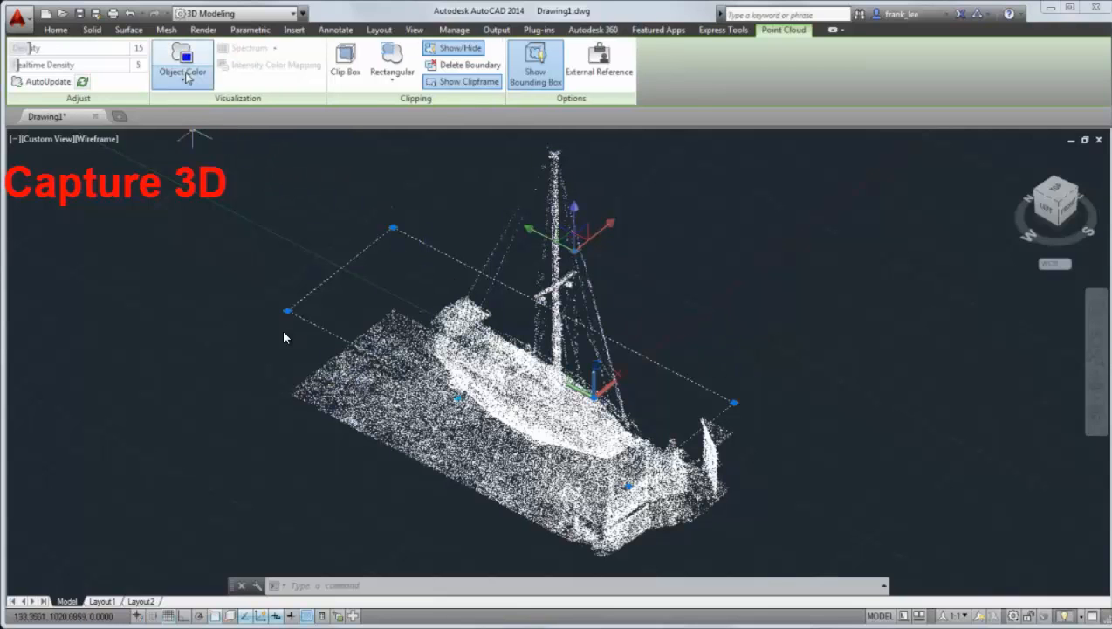
Colour the clipped yacht point cloud by Normal and switch it to Intensity, opening the Spectrum colour scheme choices.
{"action": "left_click", "coordinate": [186, 74]}
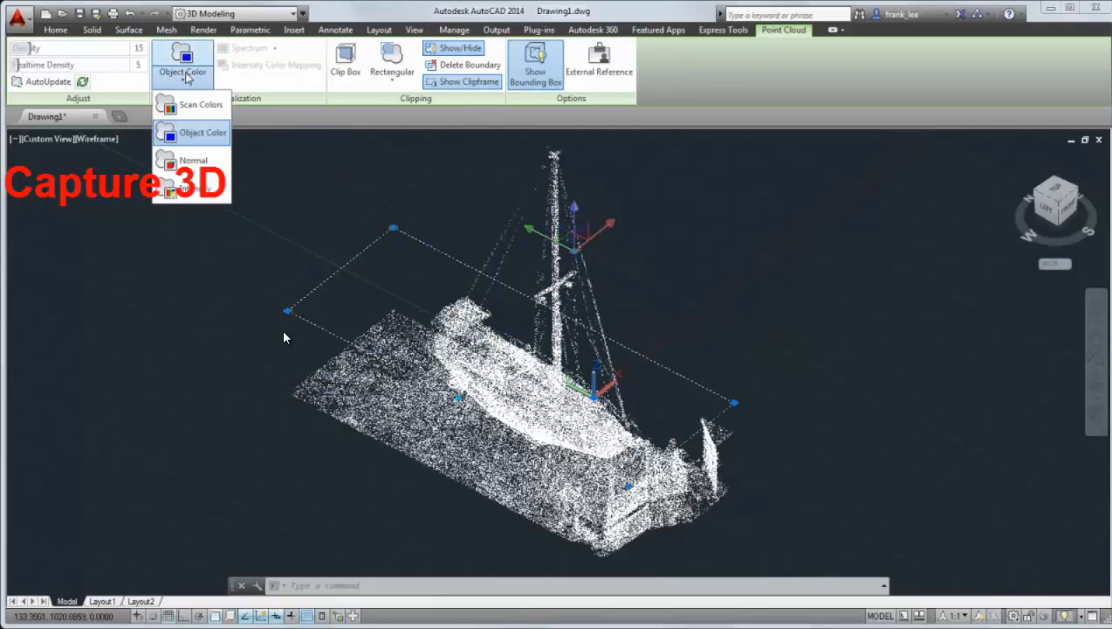
{"action": "left_click", "coordinate": [191, 161]}
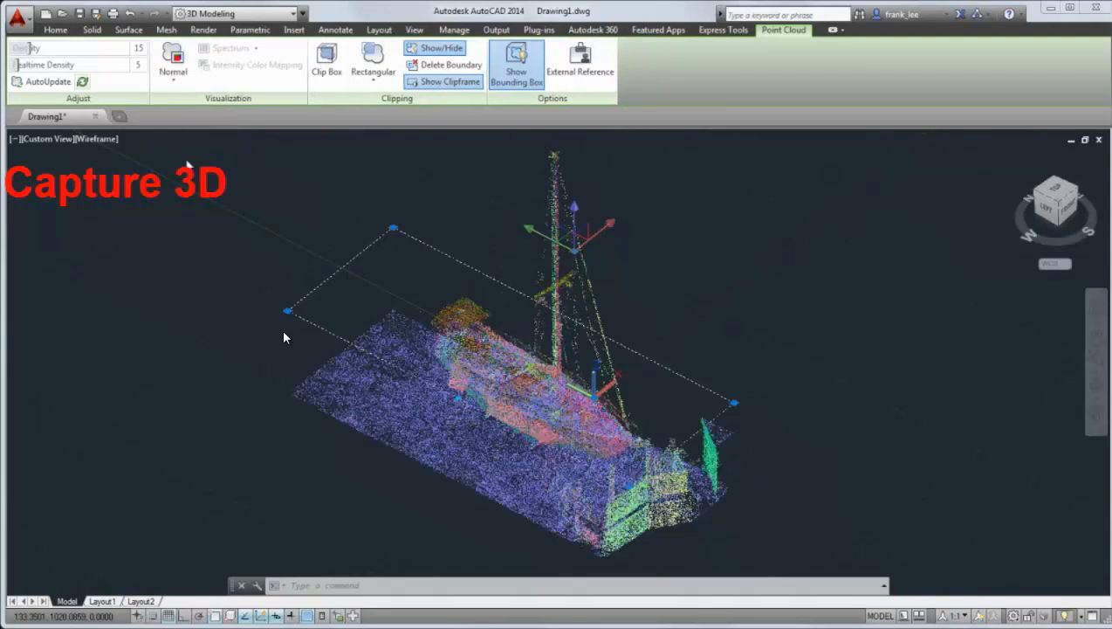
{"action": "left_click", "coordinate": [174, 79]}
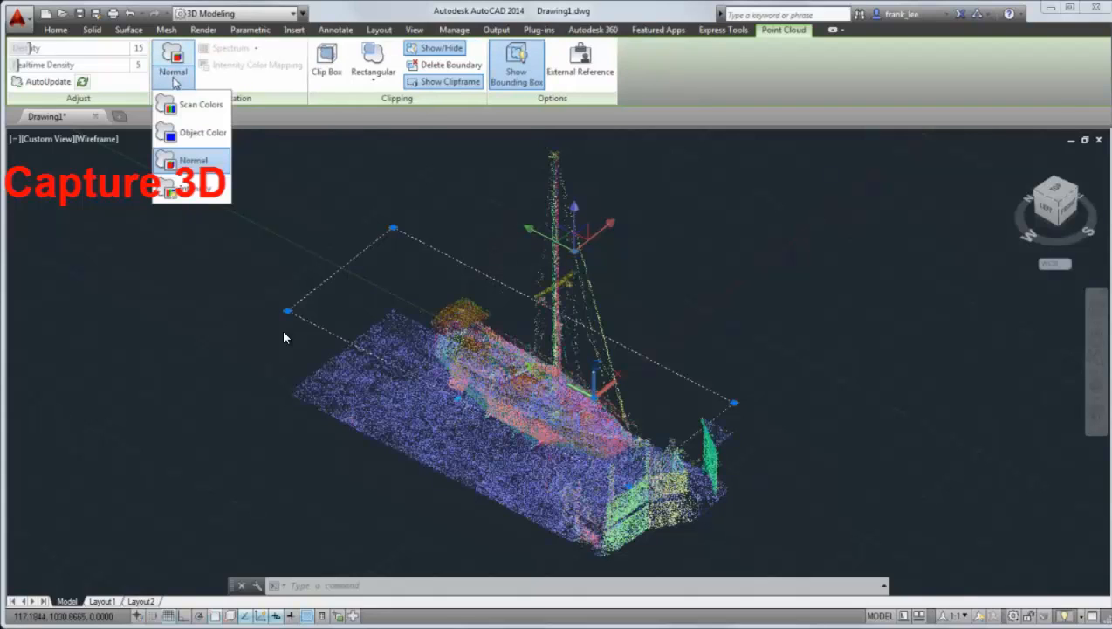
{"action": "left_click", "coordinate": [194, 189]}
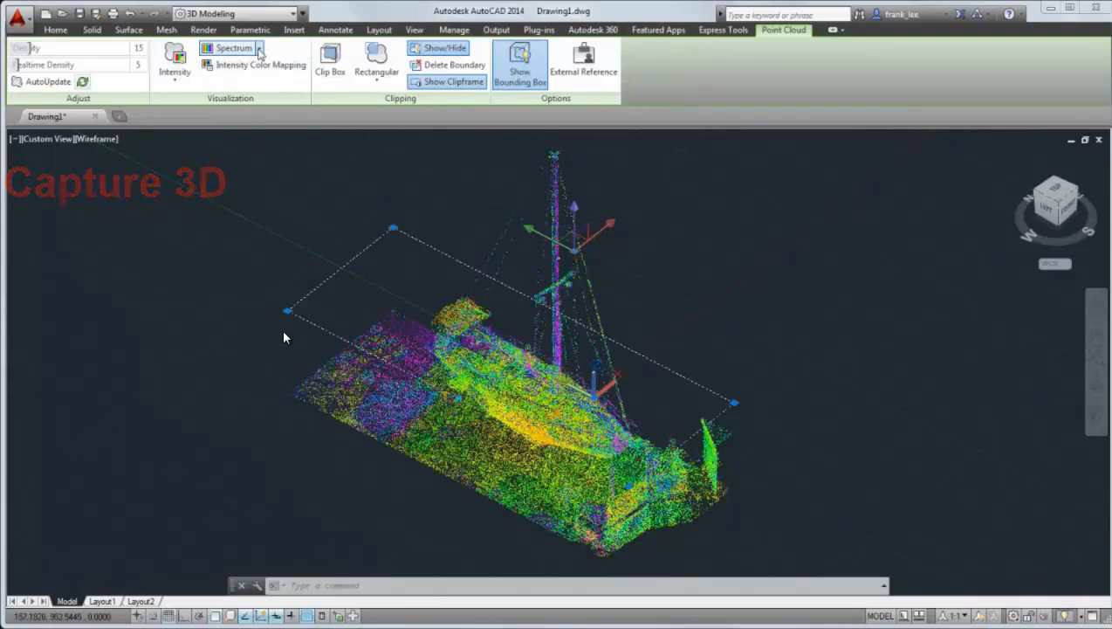
{"action": "left_click", "coordinate": [258, 50]}
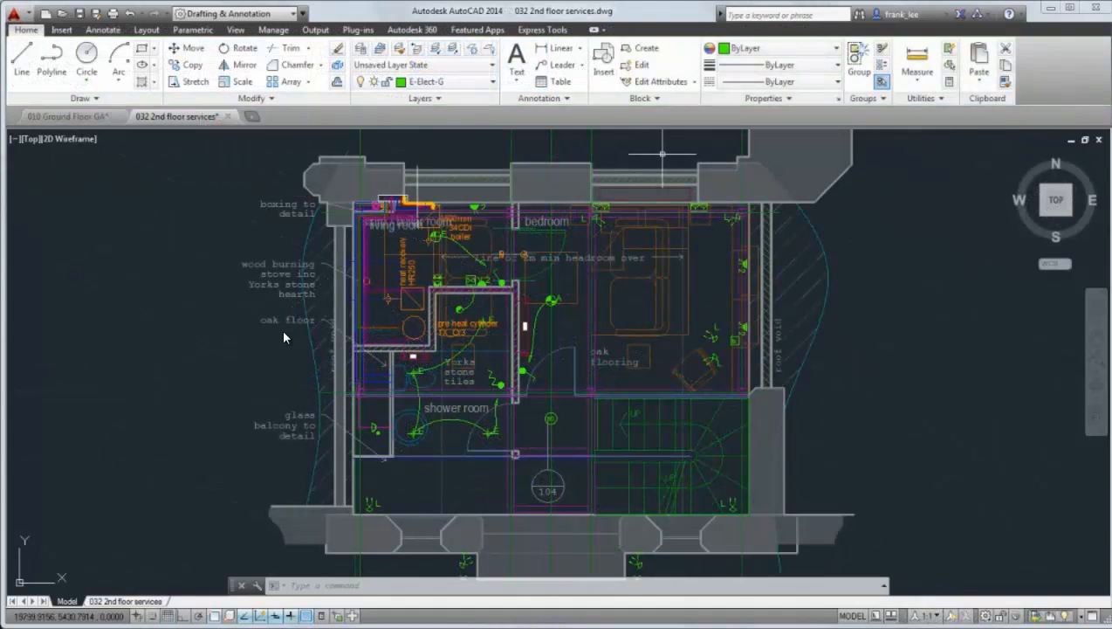
Examine the featured apps and installed plug-ins, and open the Exchange App Manager.
{"action": "left_click", "coordinate": [484, 31]}
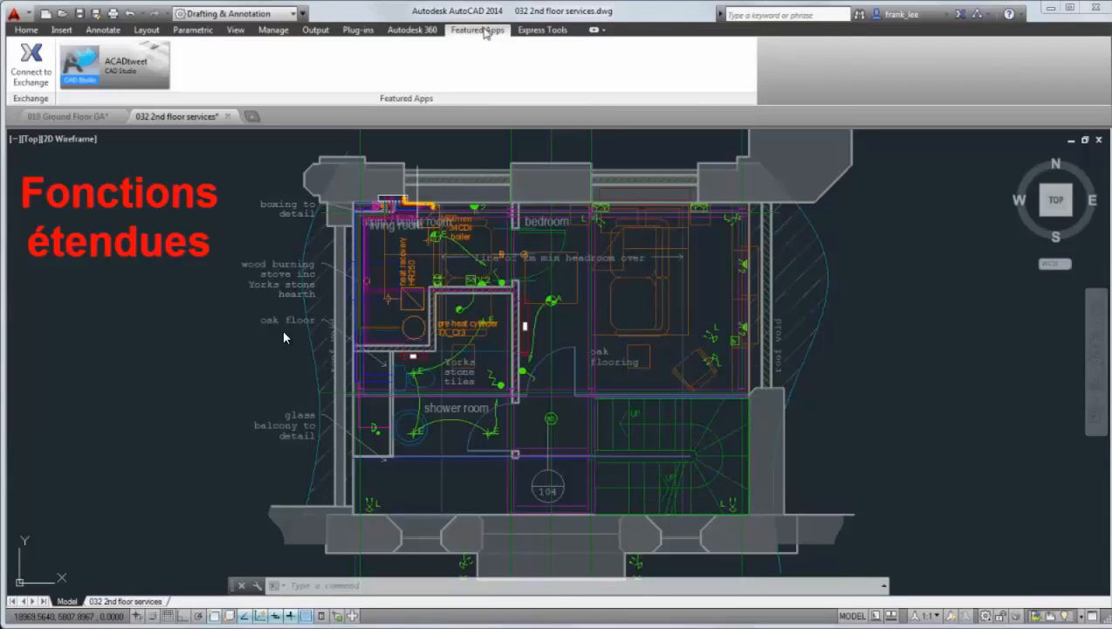
{"action": "left_click", "coordinate": [366, 30]}
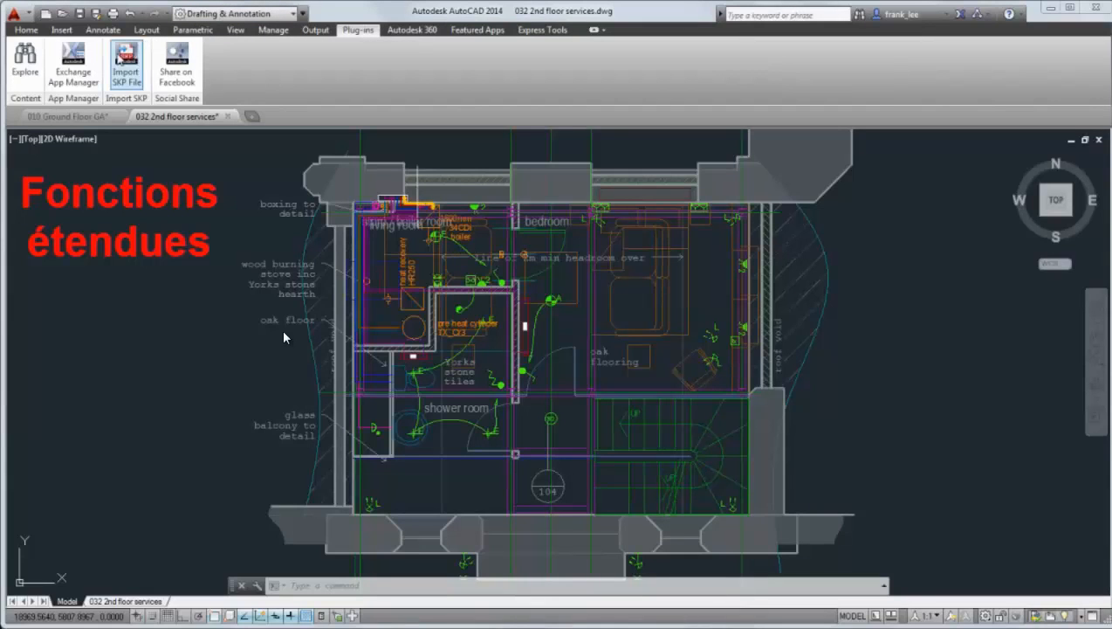
{"action": "left_click", "coordinate": [79, 59]}
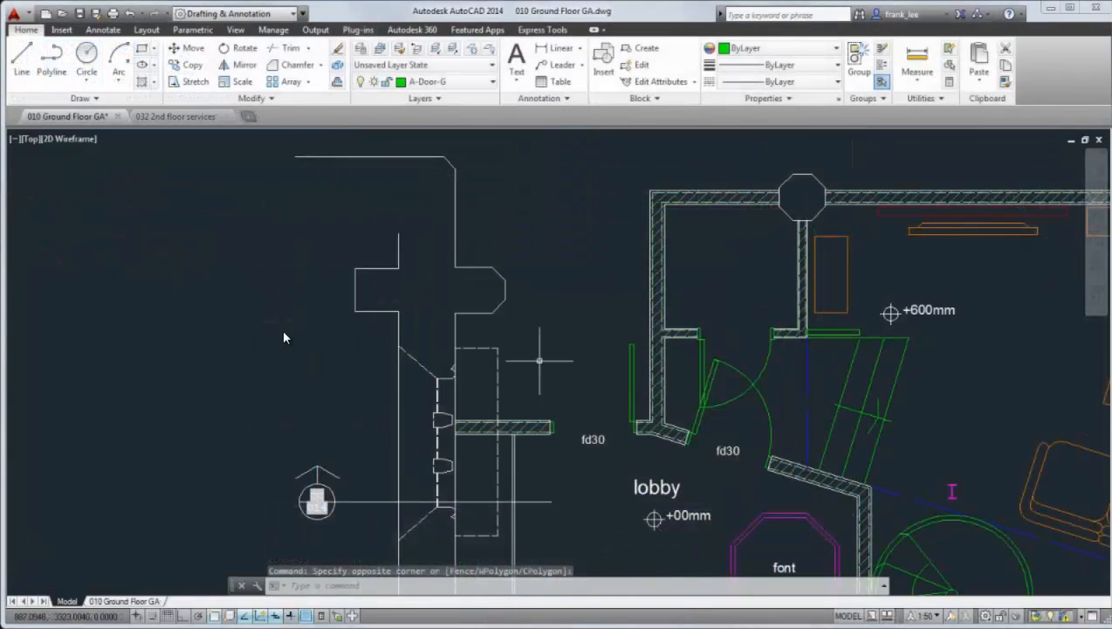
Draw the door-swing arc above the fd30 label from the wall end, centred on the door hinge, reversing its direction to end at the leaf's tip.
{"action": "type", "text": "a"}
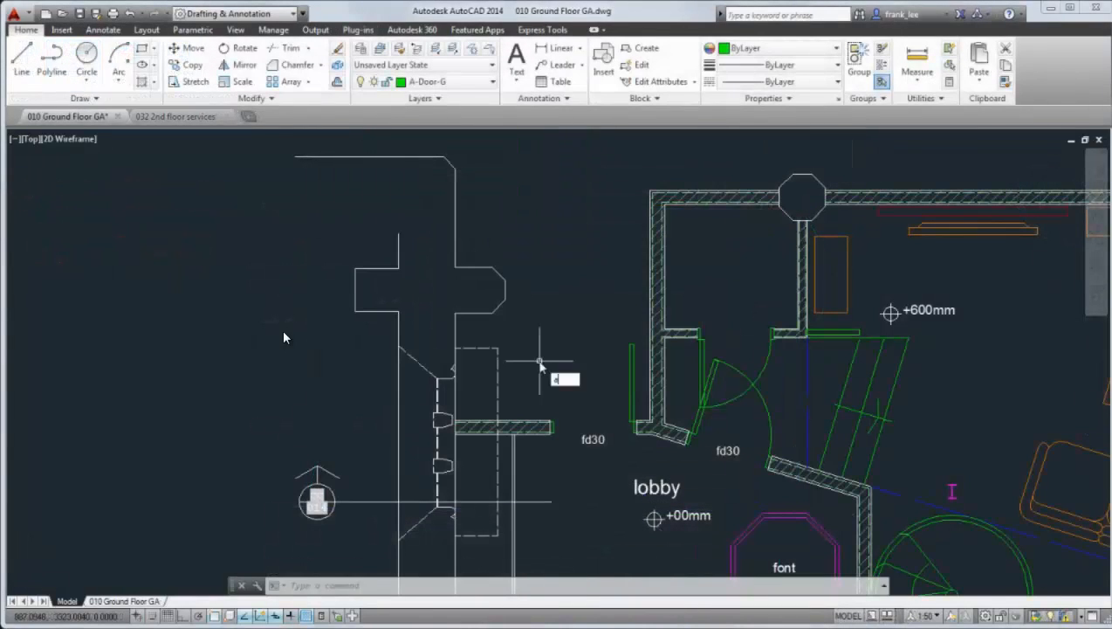
{"action": "key", "text": "Return"}
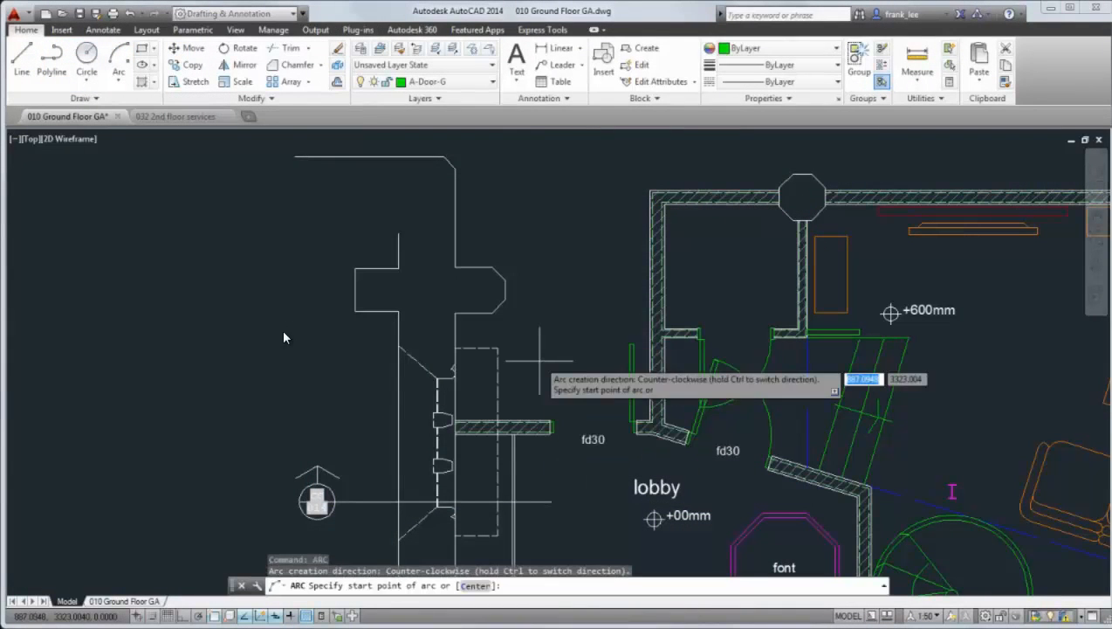
{"action": "left_click", "coordinate": [553, 423]}
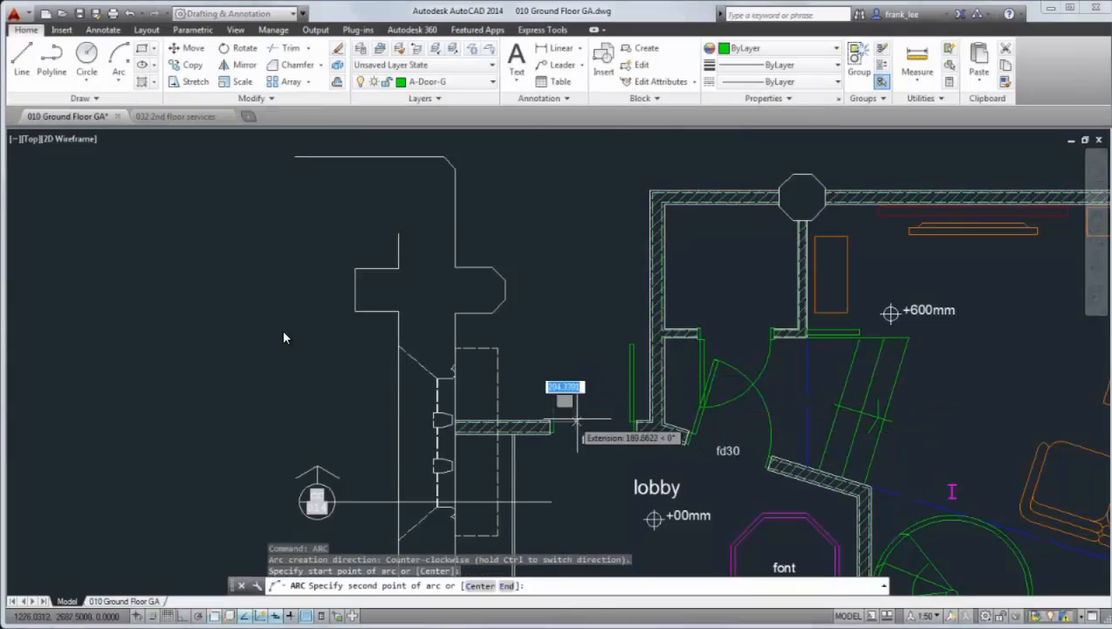
{"action": "right_click", "coordinate": [578, 421]}
{"action": "left_click", "coordinate": [617, 482]}
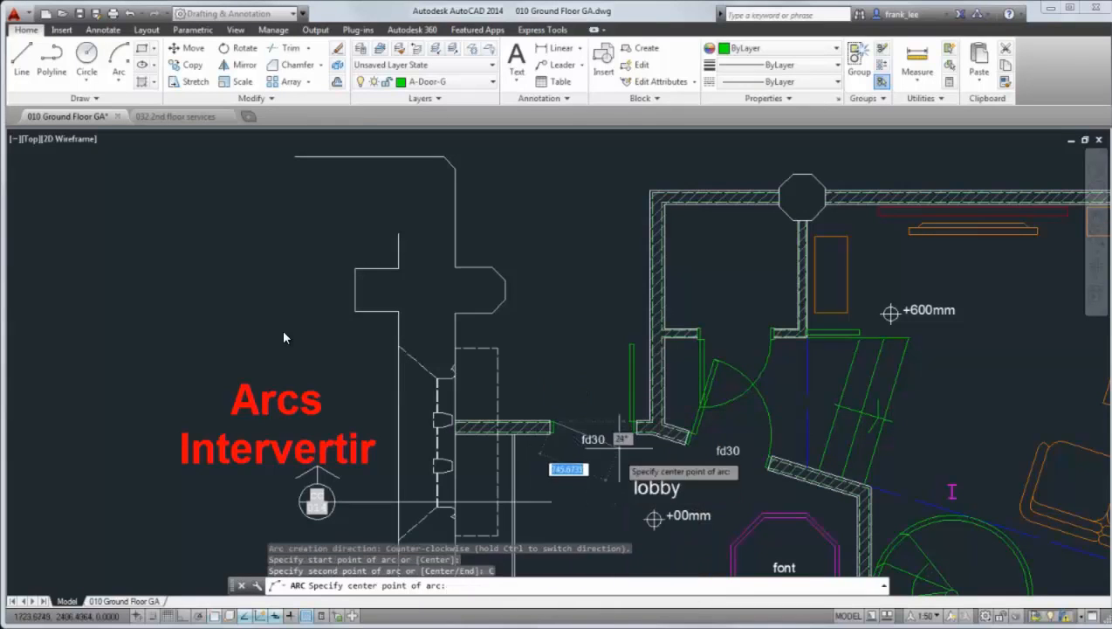
{"action": "left_click", "coordinate": [631, 426]}
{"action": "key", "text": "ctrl"}
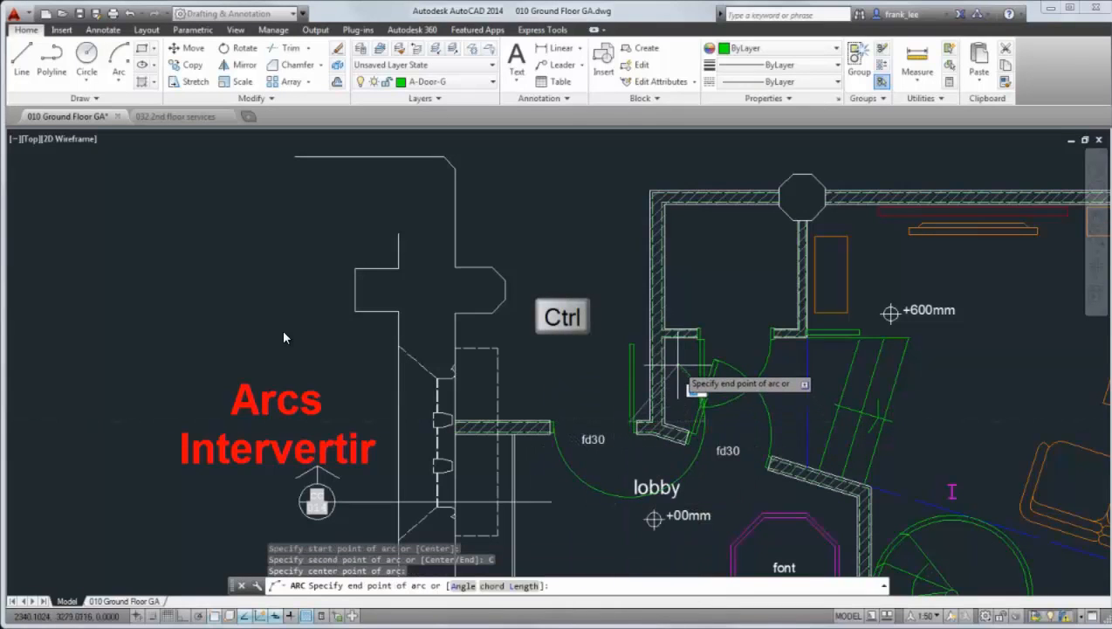
{"action": "left_click", "coordinate": [631, 347], "text": "ctrl"}
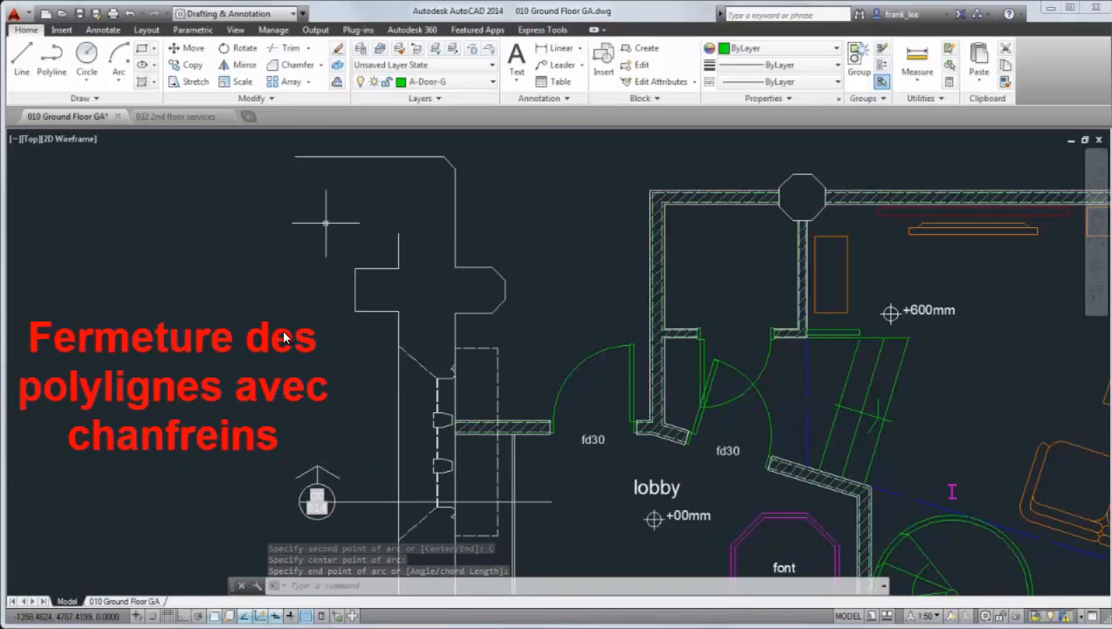
Chamfer the open polyline between its short vertical end segment and the uppermost horizontal segment to close the outer wall outline.
{"action": "type", "text": "cha"}
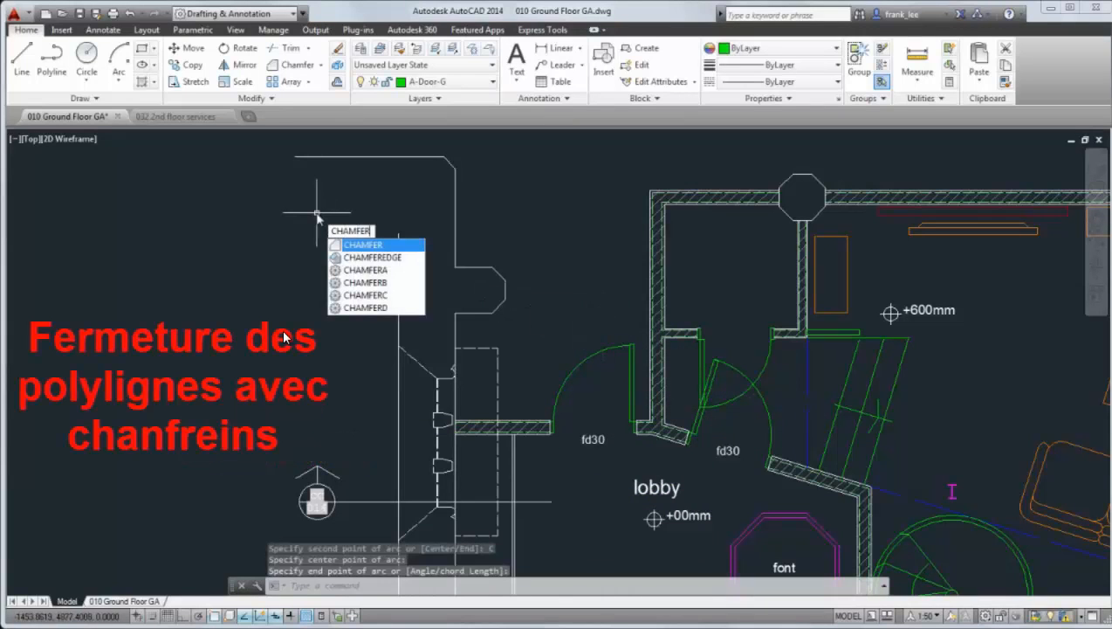
{"action": "key", "text": "Return"}
{"action": "left_click", "coordinate": [399, 248]}
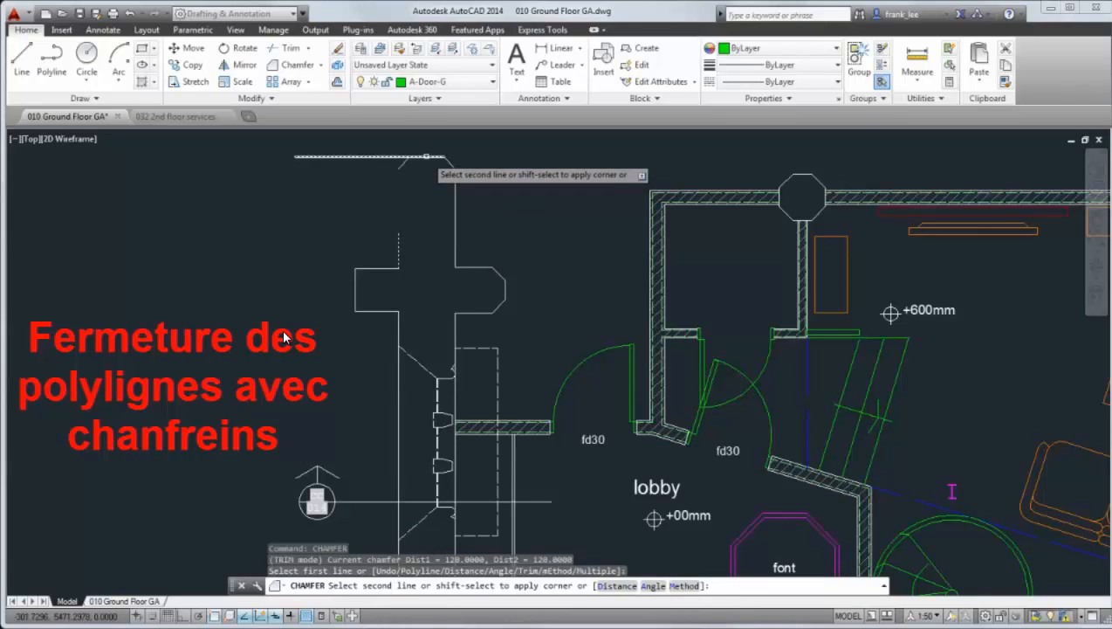
{"action": "left_click", "coordinate": [426, 157]}
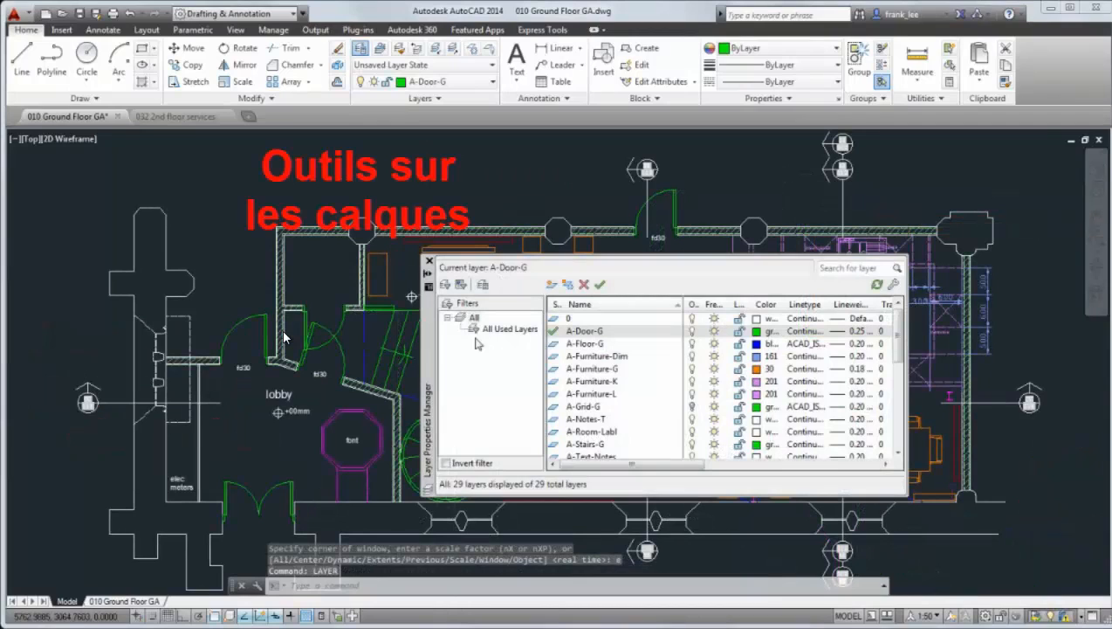
Select the layers A-Furniture-G and A-Furniture-K and start merging them into another layer.
{"action": "left_click", "coordinate": [587, 369]}
{"action": "left_click", "coordinate": [591, 385], "text": "shift"}
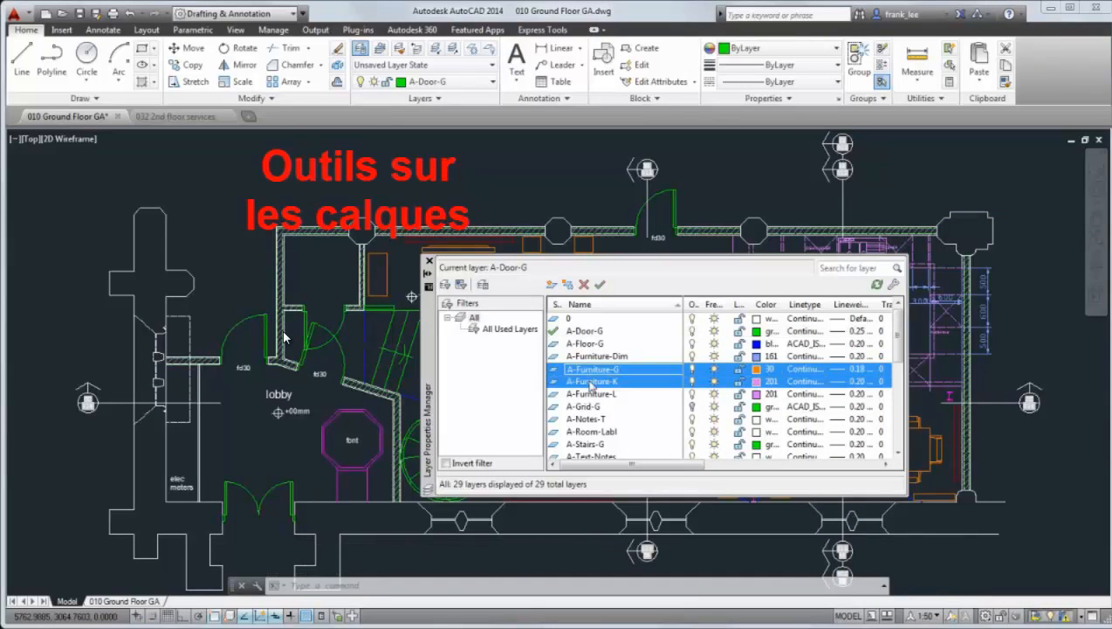
{"action": "right_click", "coordinate": [591, 384]}
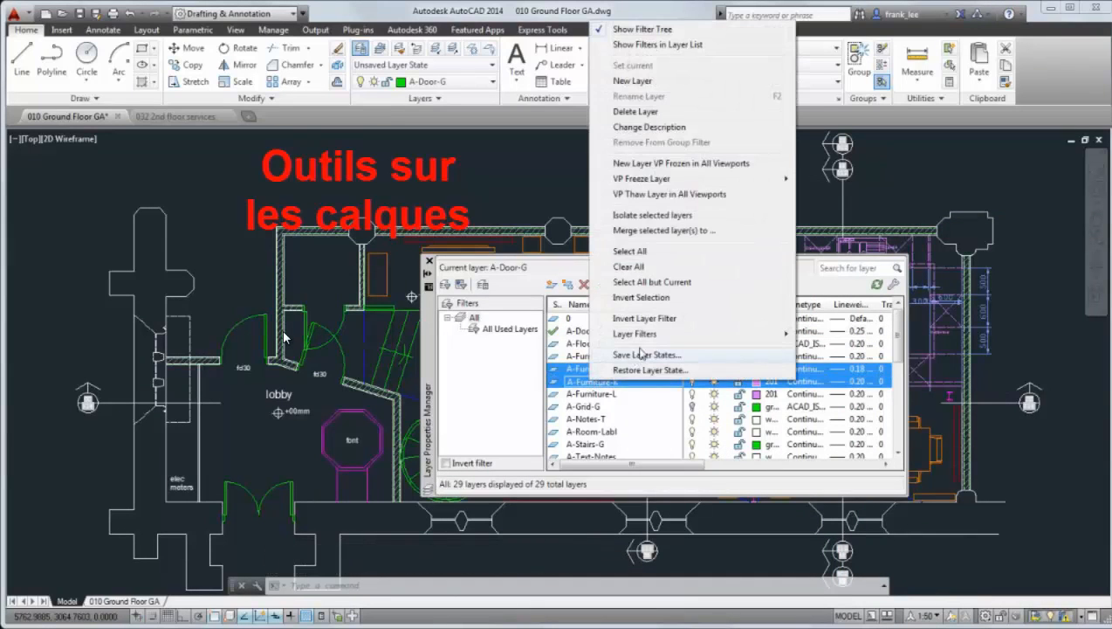
{"action": "left_click", "coordinate": [668, 231]}
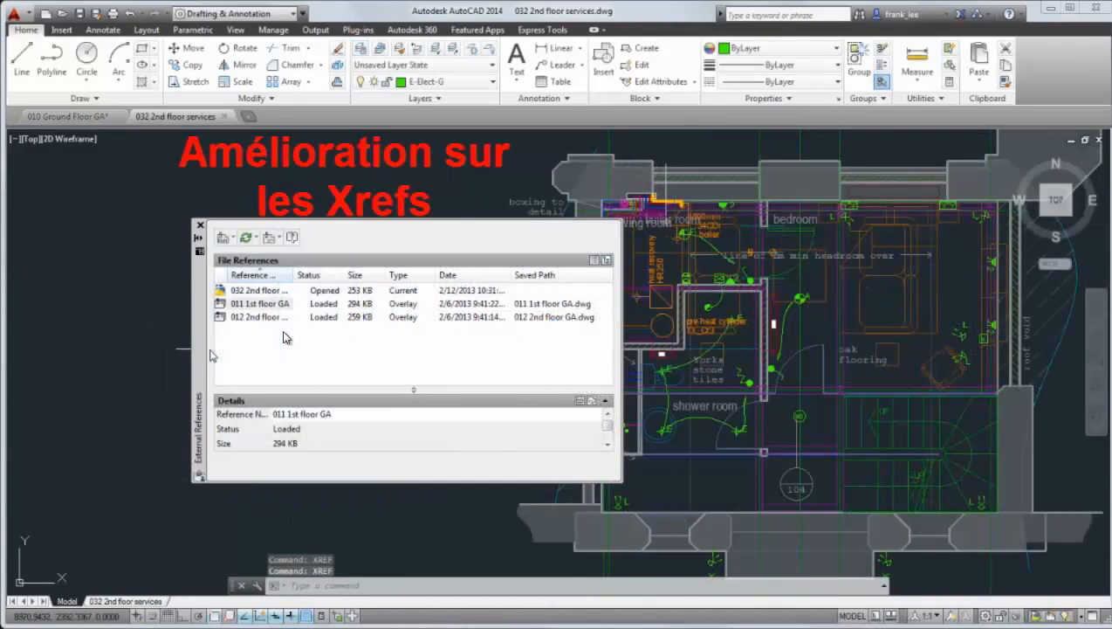
Examine the Xref Type and Path options available for the external reference 011 1st floor GA.
{"action": "right_click", "coordinate": [258, 304]}
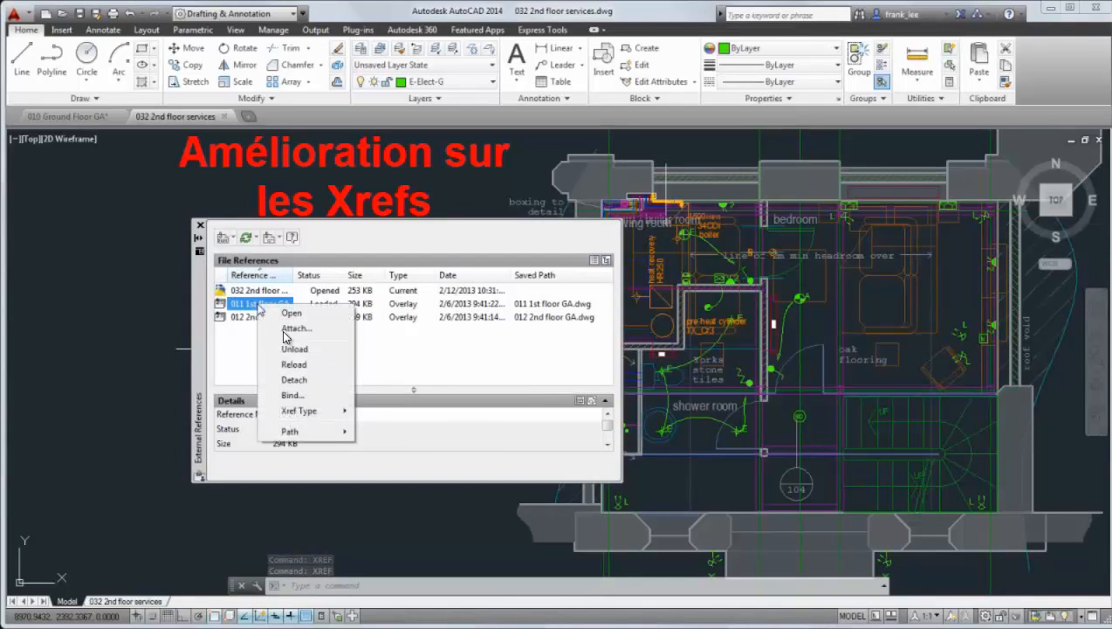
{"action": "mouse_move", "coordinate": [306, 414]}
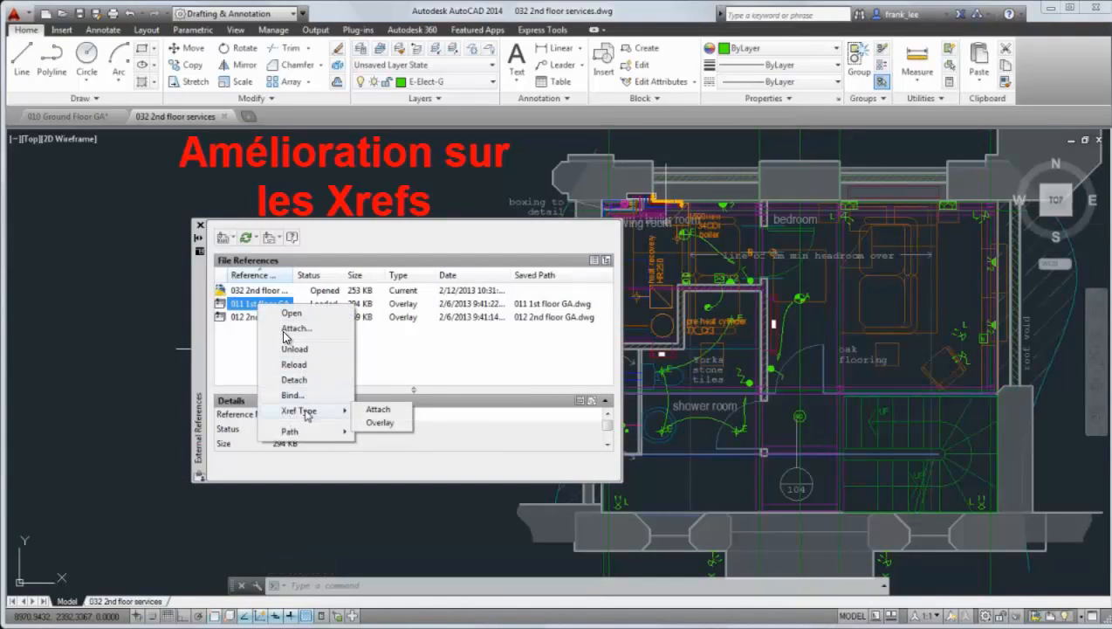
{"action": "mouse_move", "coordinate": [310, 436]}
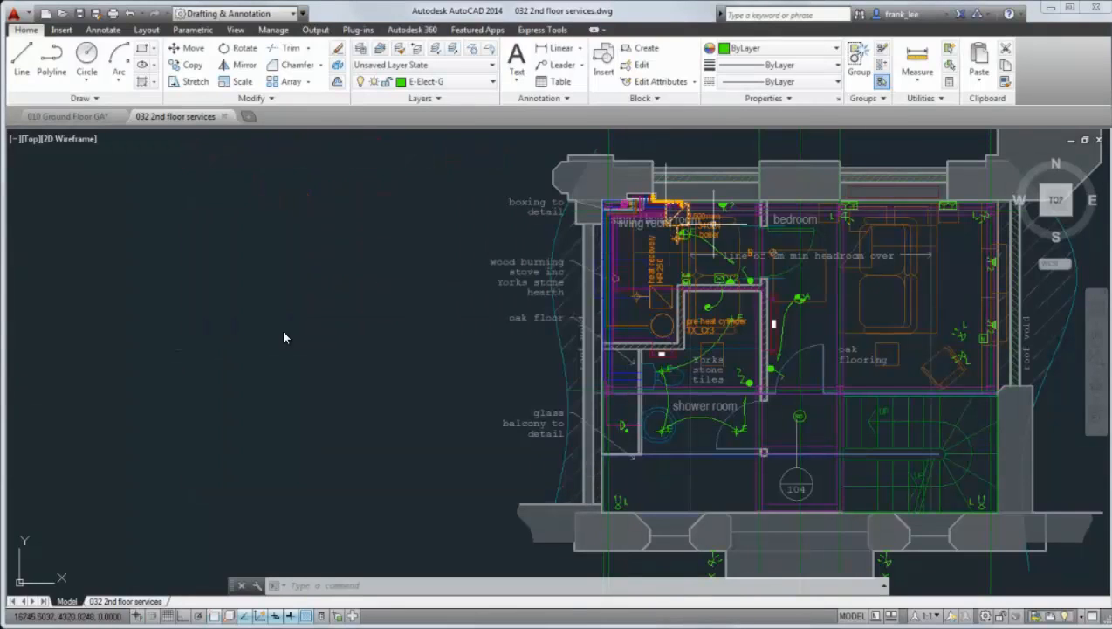
Open the program's Help home page.
{"action": "left_click", "coordinate": [1011, 14]}
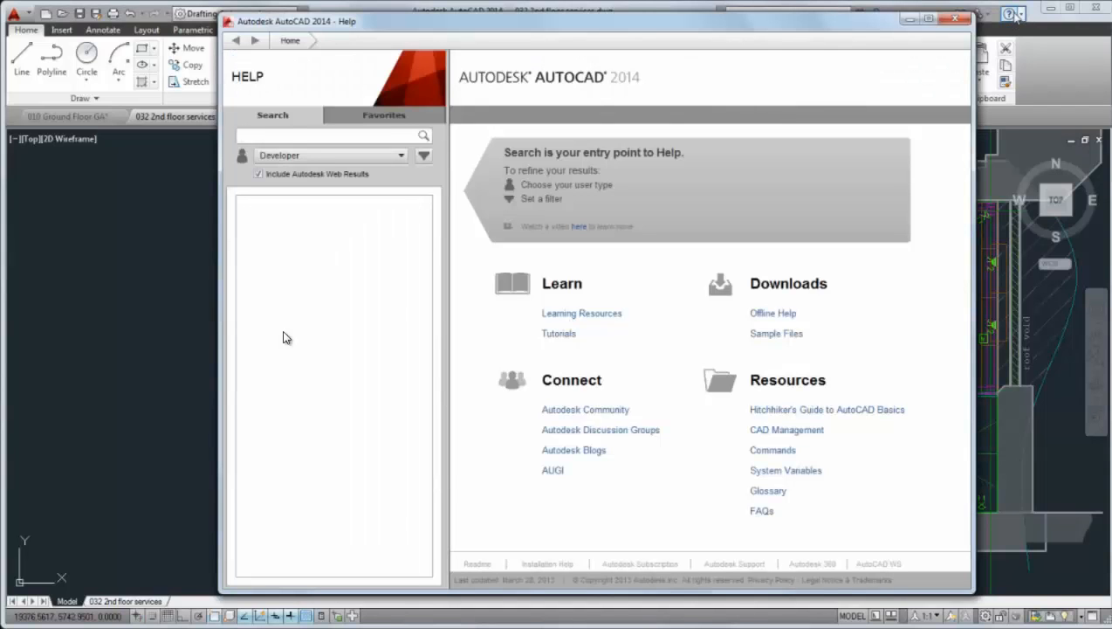
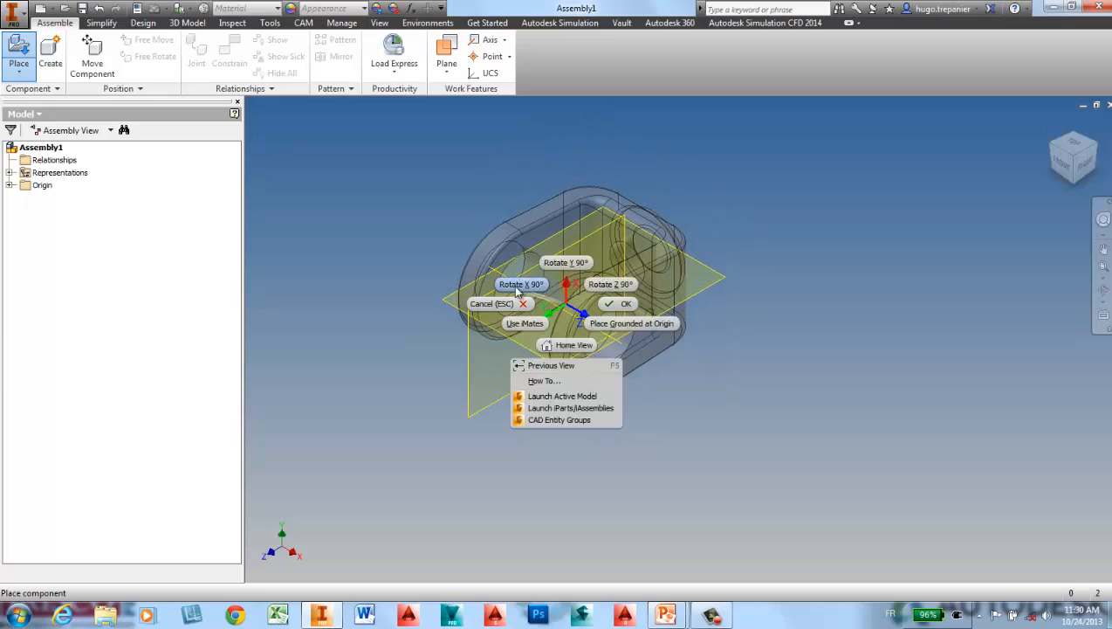
Rotate the fork component 90° about X three times and place a single instance grounded at the origin.
{"action": "left_click", "coordinate": [518, 285]}
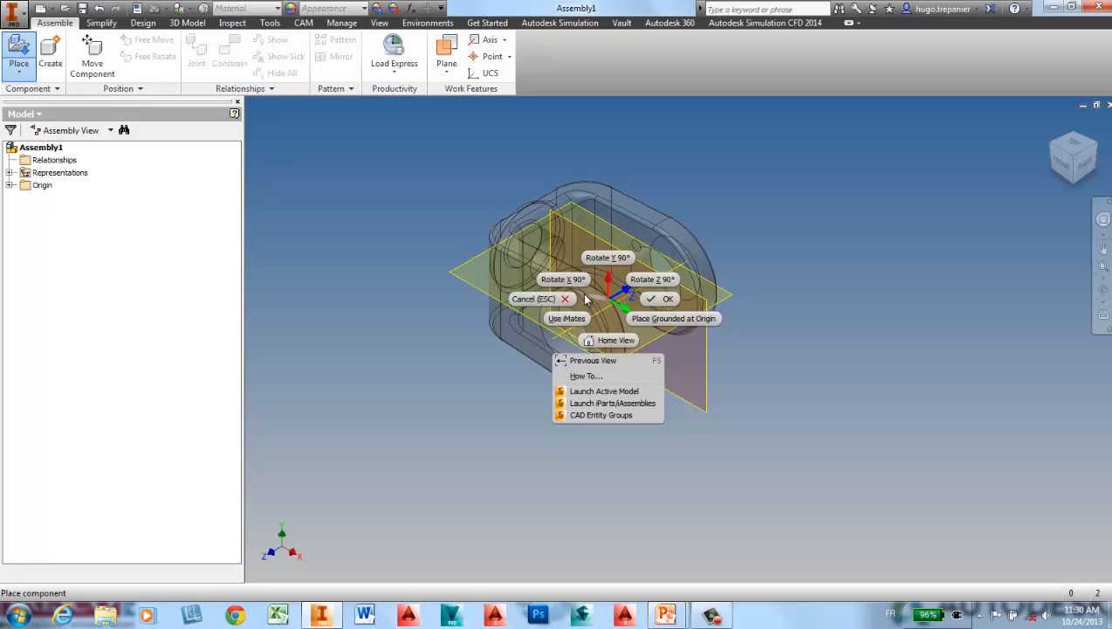
{"action": "left_click", "coordinate": [575, 288]}
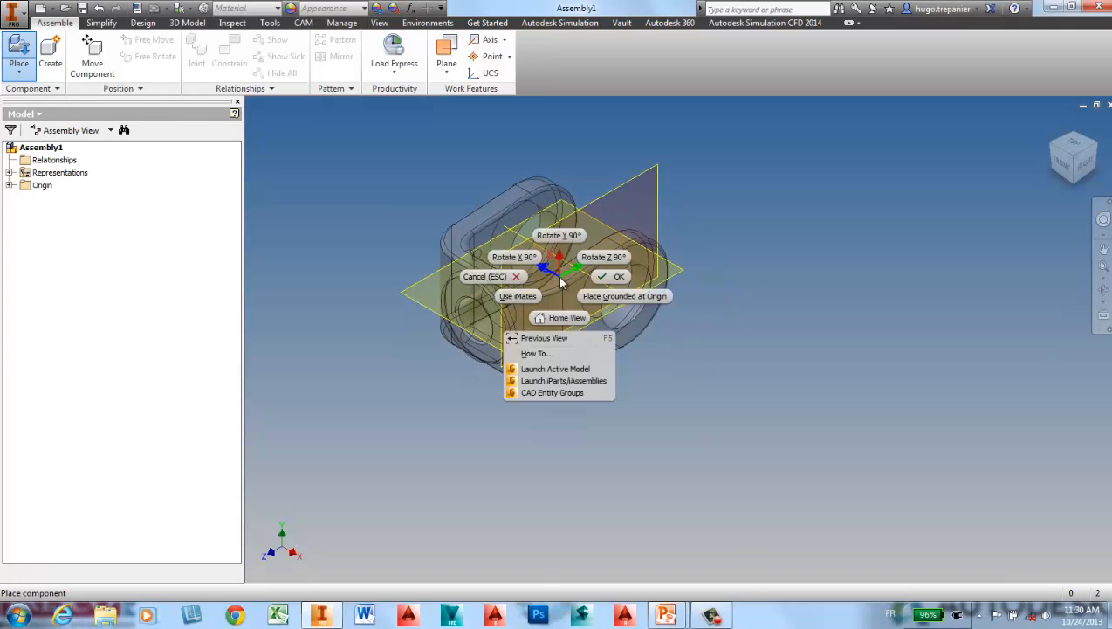
{"action": "left_click", "coordinate": [494, 255]}
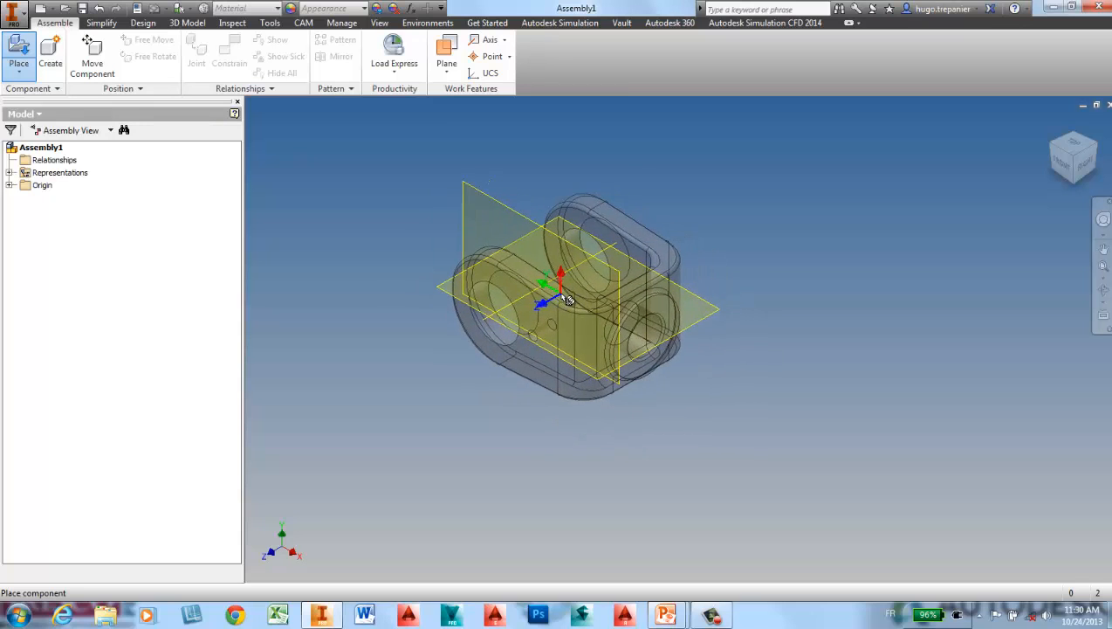
{"action": "right_click", "coordinate": [563, 271]}
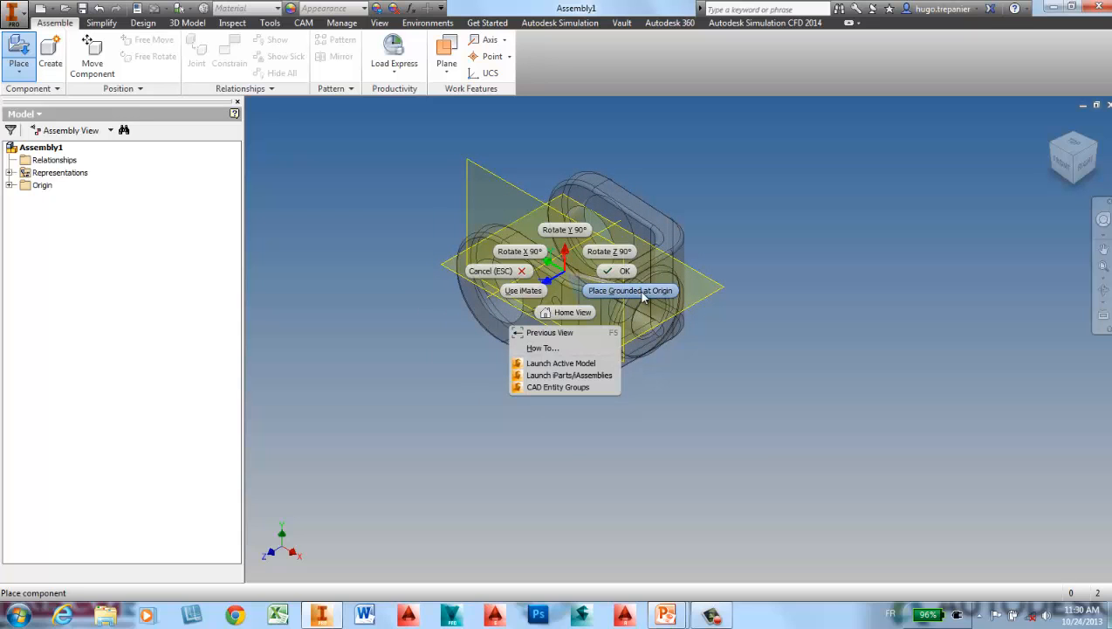
{"action": "left_click", "coordinate": [642, 295]}
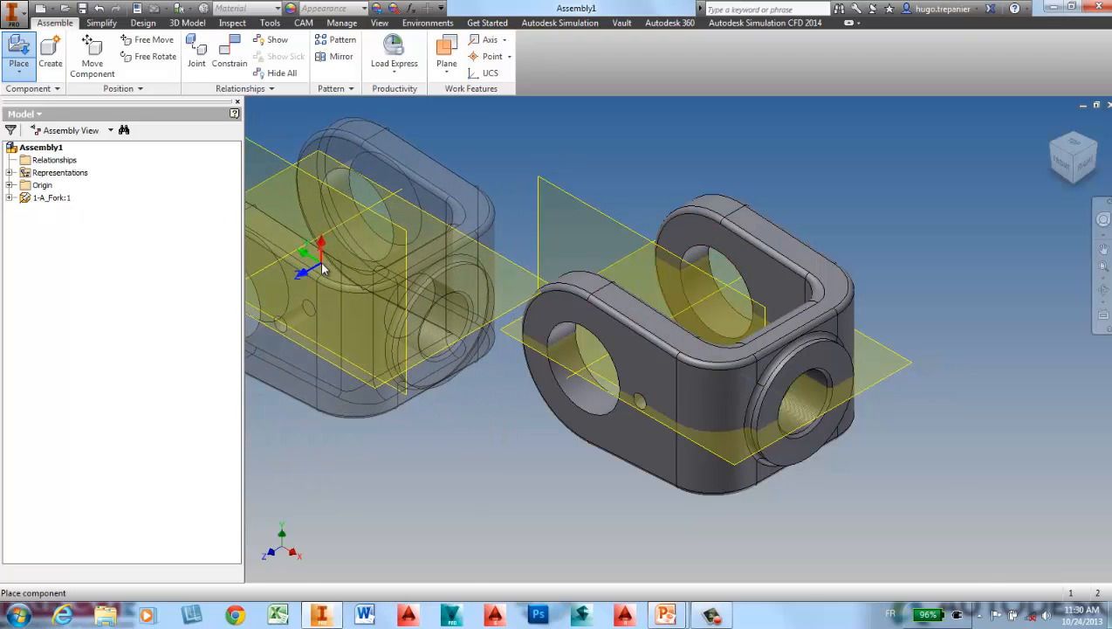
{"action": "right_click", "coordinate": [322, 268]}
{"action": "left_click", "coordinate": [369, 263]}
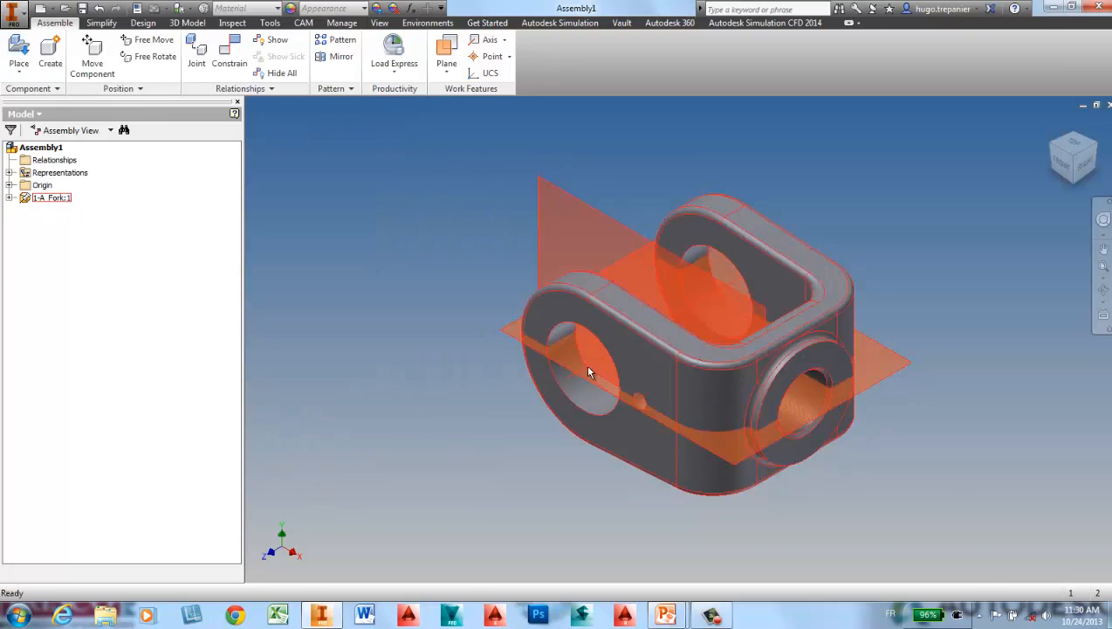
Place two instances of 1-B_Lock.ipt in the open space below the fork.
{"action": "scroll", "coordinate": [435, 261], "scroll_direction": "down", "scroll_amount": 5}
{"action": "scroll", "coordinate": [584, 364], "scroll_direction": "up", "scroll_amount": 4}
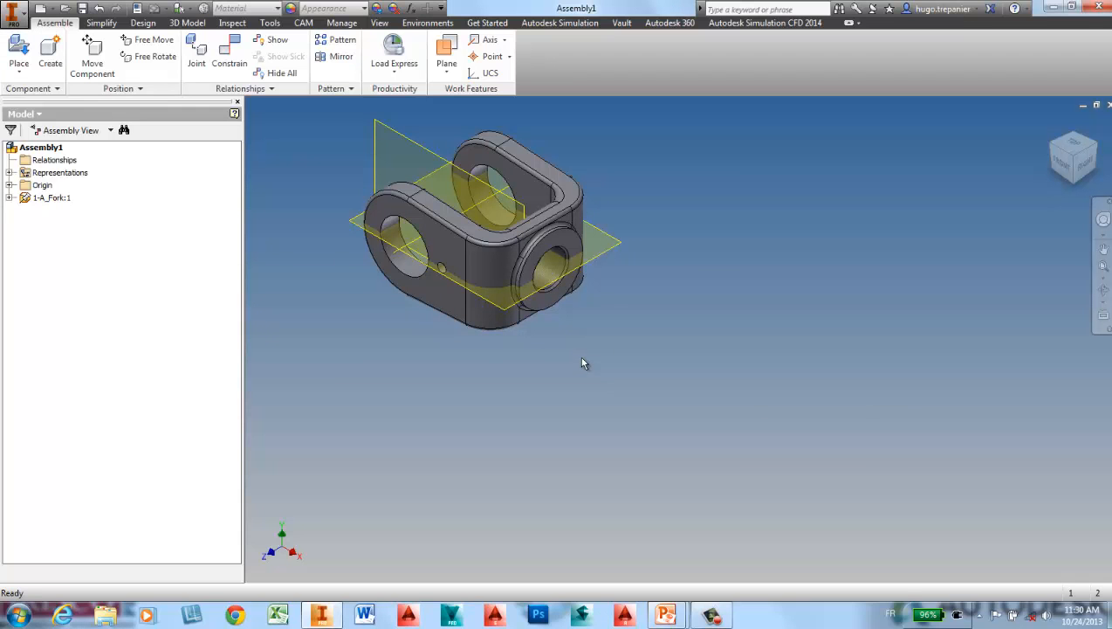
{"action": "left_click", "coordinate": [17, 50]}
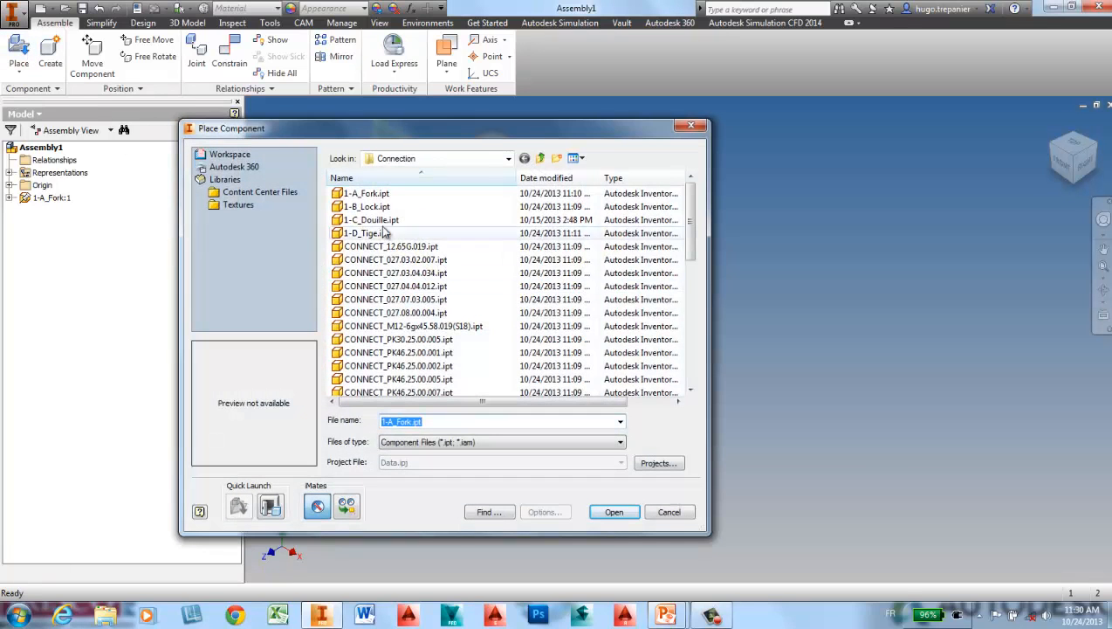
{"action": "left_click", "coordinate": [367, 207]}
{"action": "left_click", "coordinate": [614, 512]}
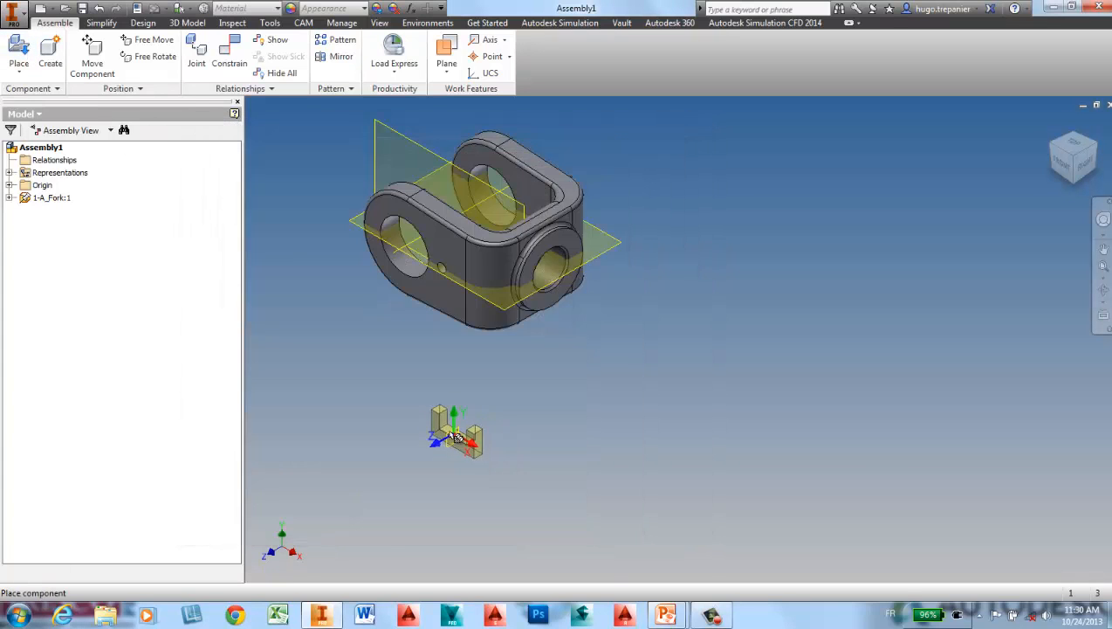
{"action": "left_click", "coordinate": [406, 335]}
{"action": "left_click", "coordinate": [375, 364]}
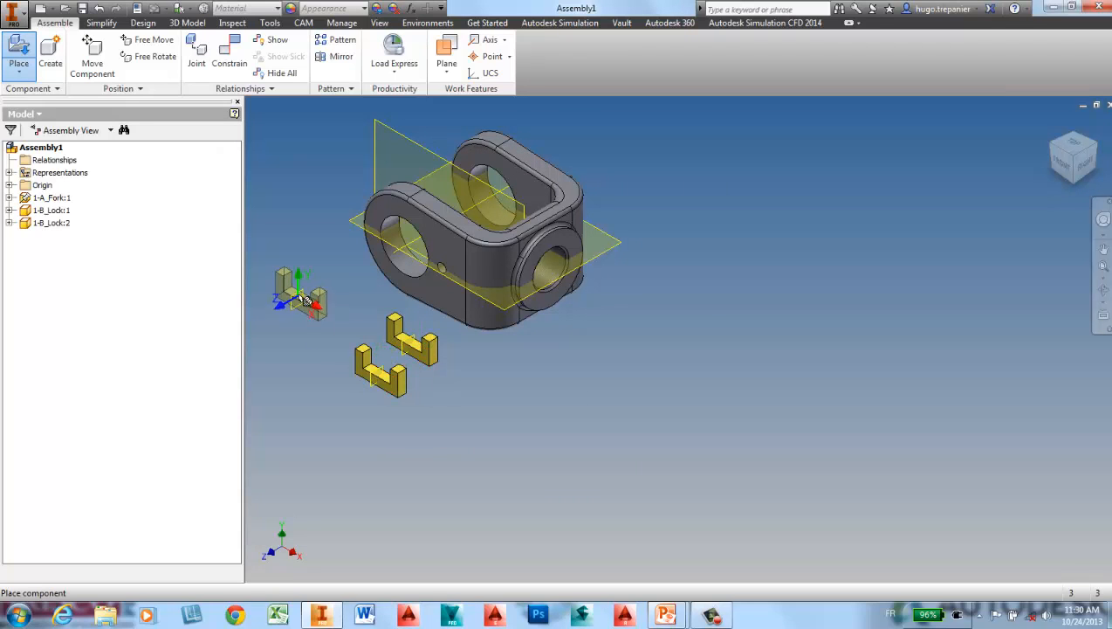
{"action": "right_click", "coordinate": [317, 297]}
{"action": "left_click", "coordinate": [352, 289]}
{"action": "scroll", "coordinate": [454, 358], "scroll_direction": "up", "scroll_amount": 4}
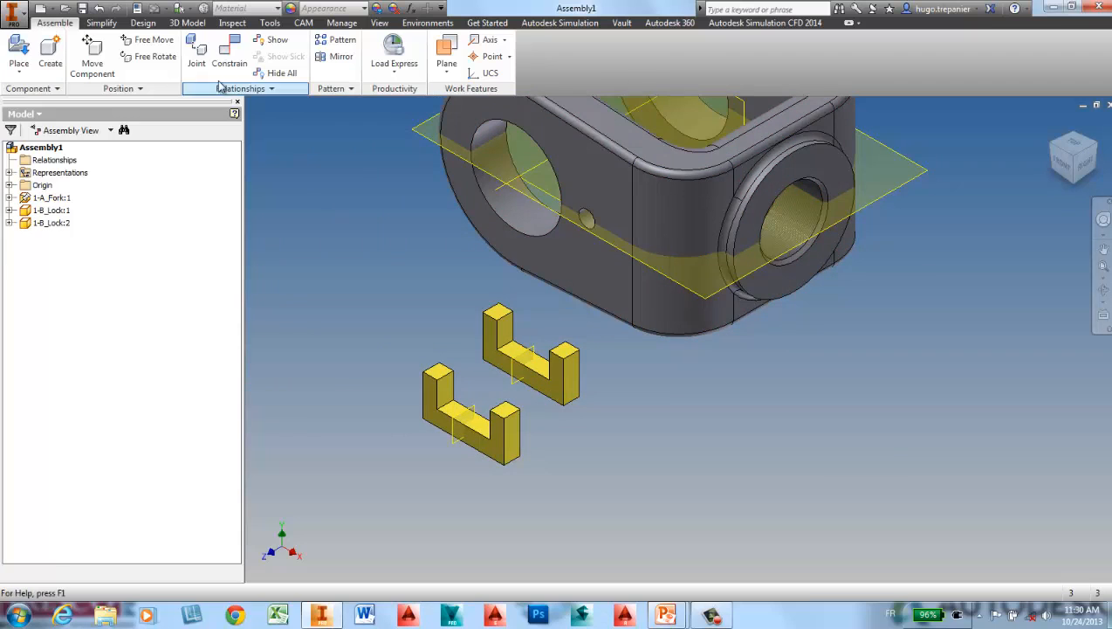
Join the lower lock's base, at its lower edge midpoint, to the middle of the fork's vertical edge between the flat side and rounded corner.
{"action": "left_click", "coordinate": [229, 54]}
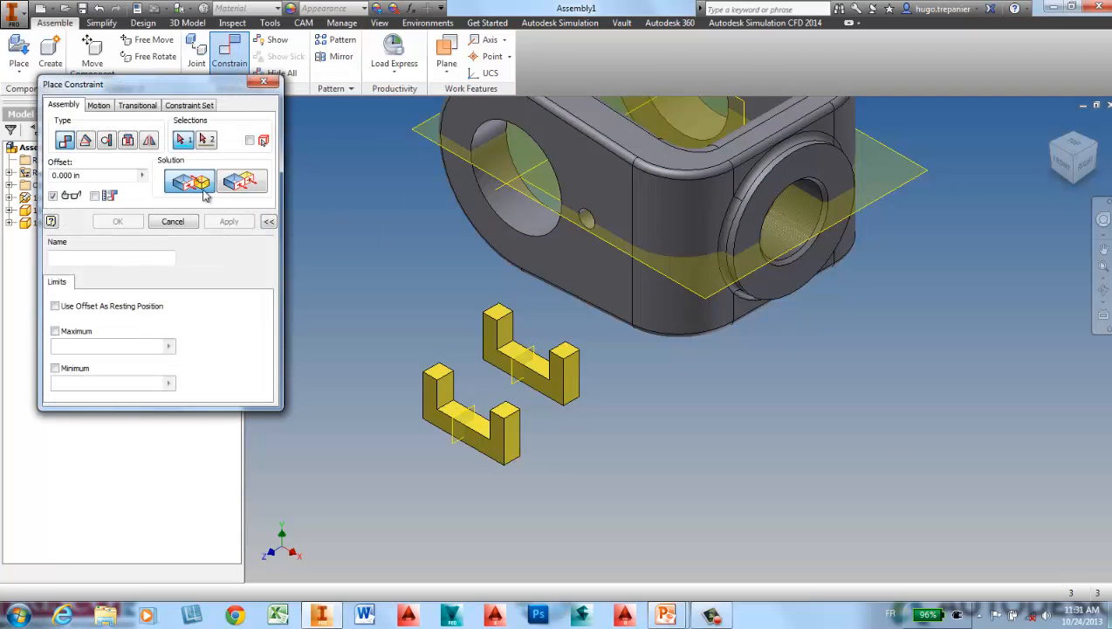
{"action": "left_click", "coordinate": [174, 223]}
{"action": "left_click", "coordinate": [195, 56]}
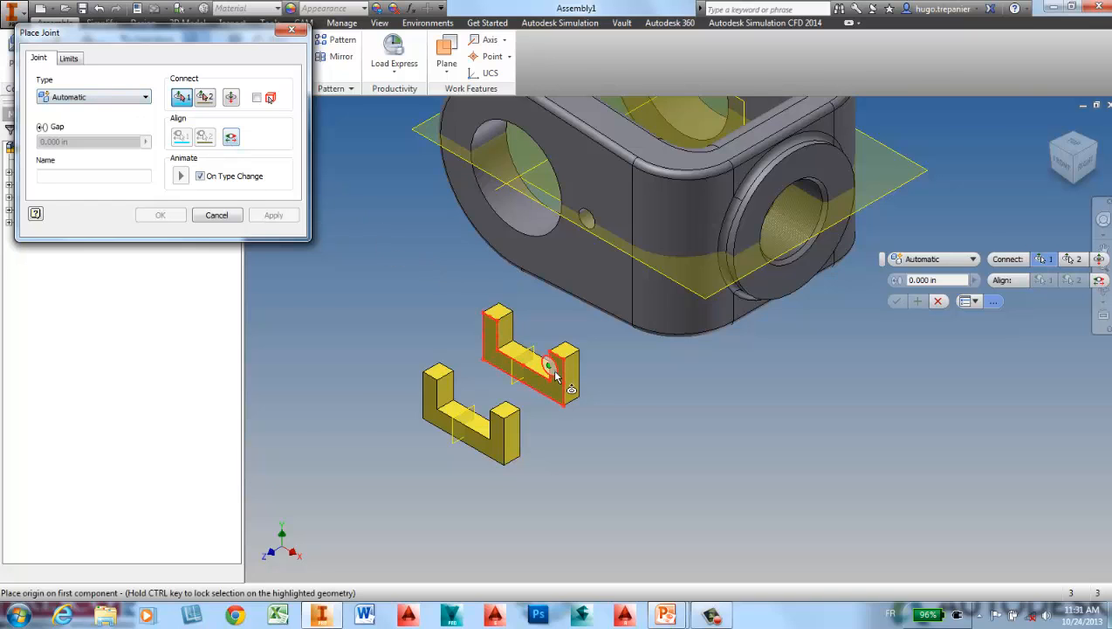
{"action": "scroll", "coordinate": [550, 367], "scroll_direction": "up", "scroll_amount": 3}
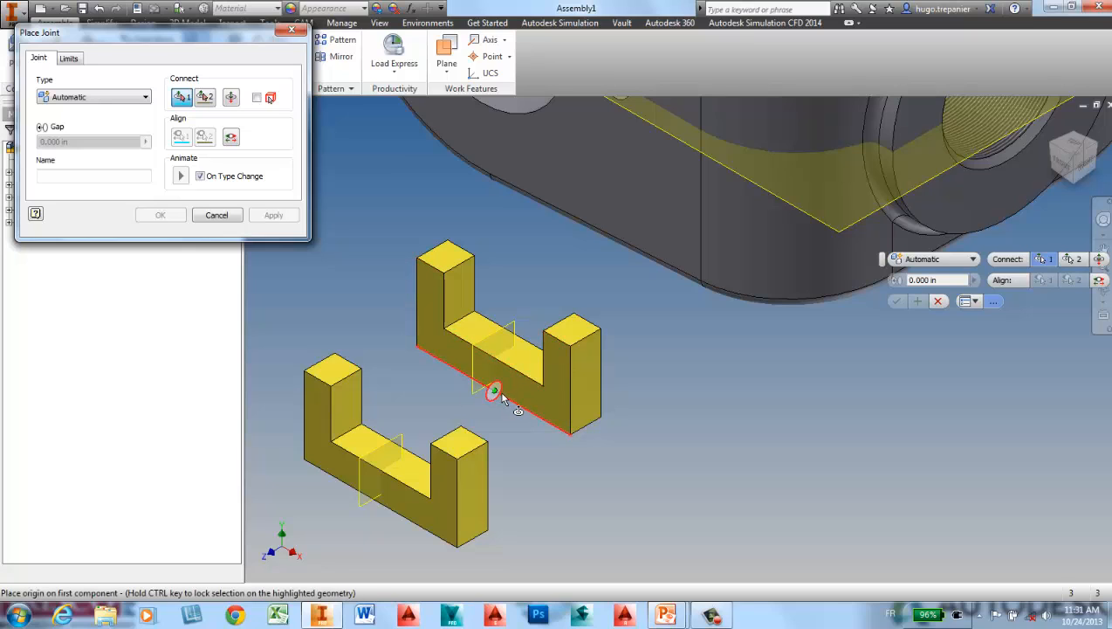
{"action": "mouse_move", "coordinate": [503, 399]}
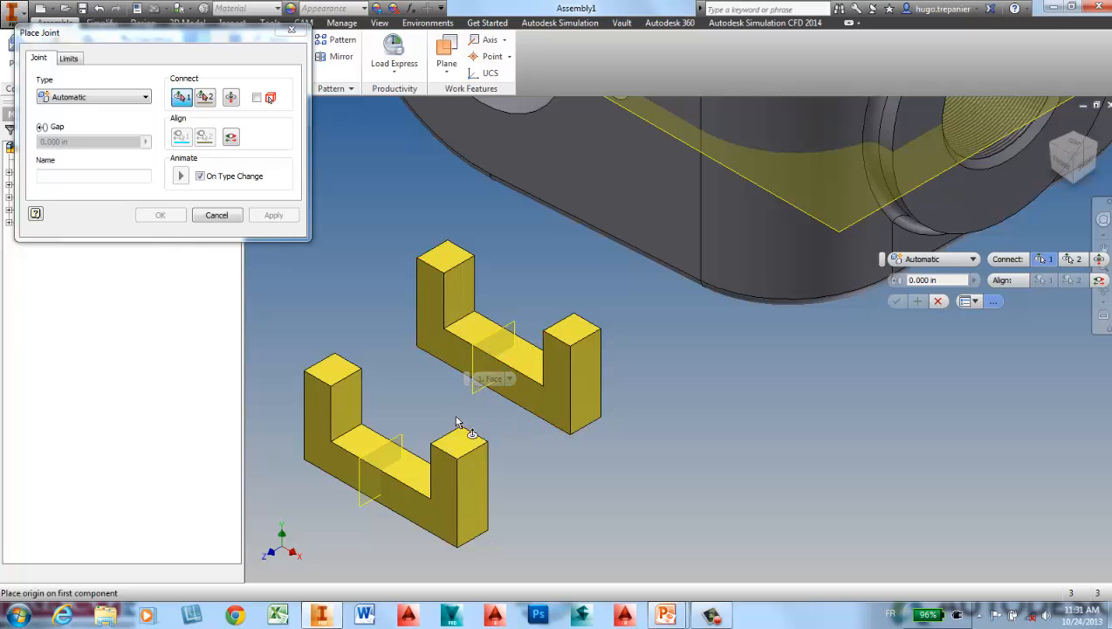
{"action": "left_click", "coordinate": [380, 503]}
{"action": "scroll", "coordinate": [602, 336], "scroll_direction": "down", "scroll_amount": 3}
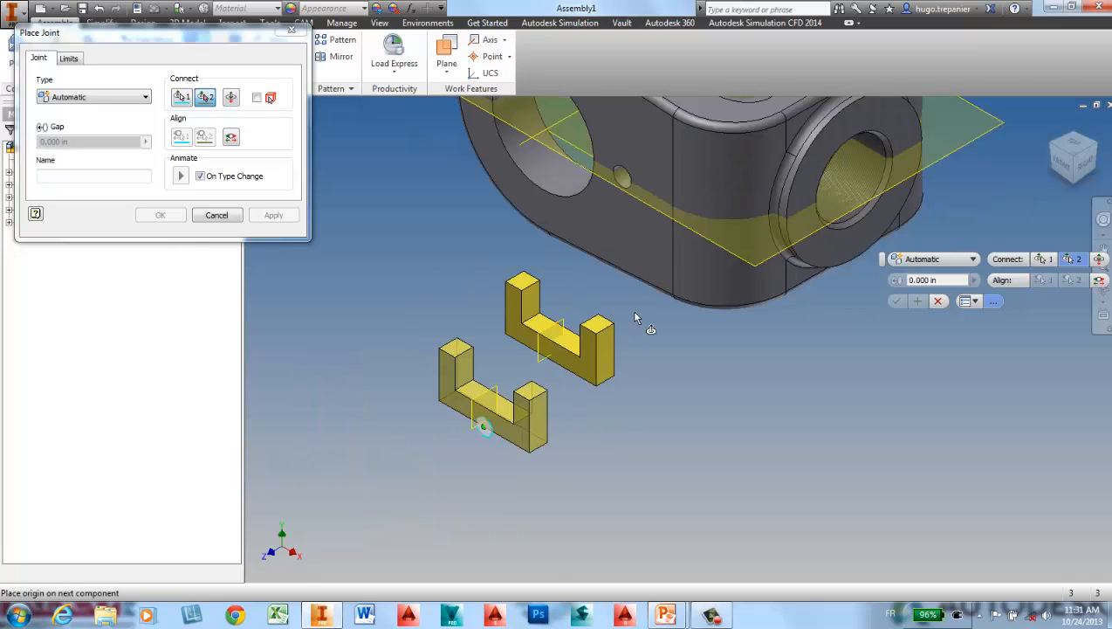
{"action": "left_click", "coordinate": [663, 229]}
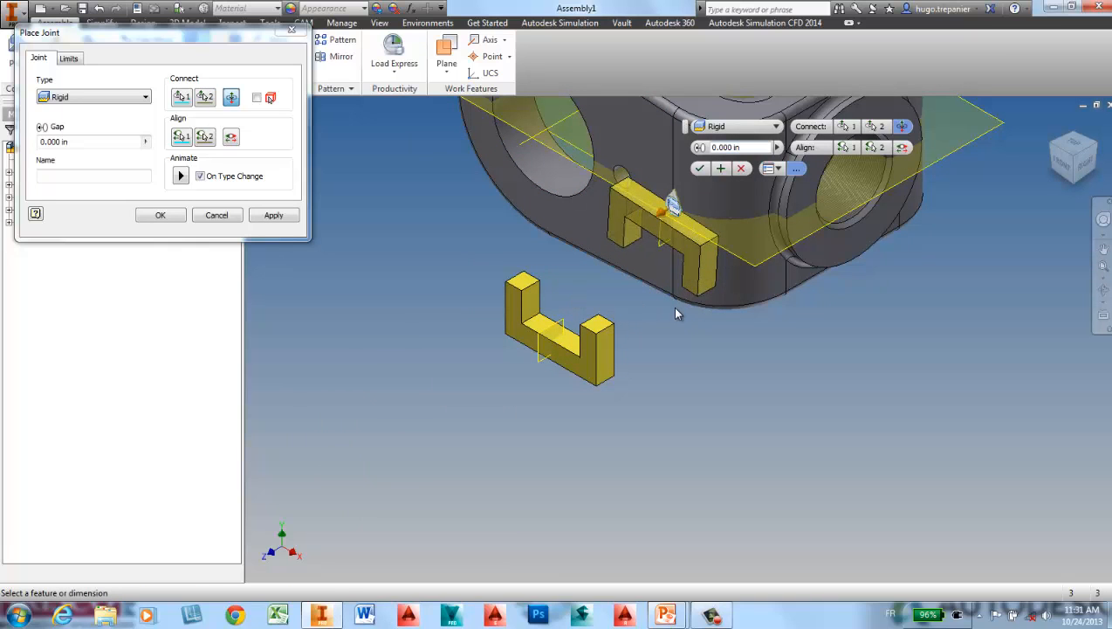
Align the lock's long edge with the fork's vertical edge so the lock stands upright in the joint.
{"action": "middle_click_drag", "start_coordinate": [675, 312], "coordinate": [647, 414]}
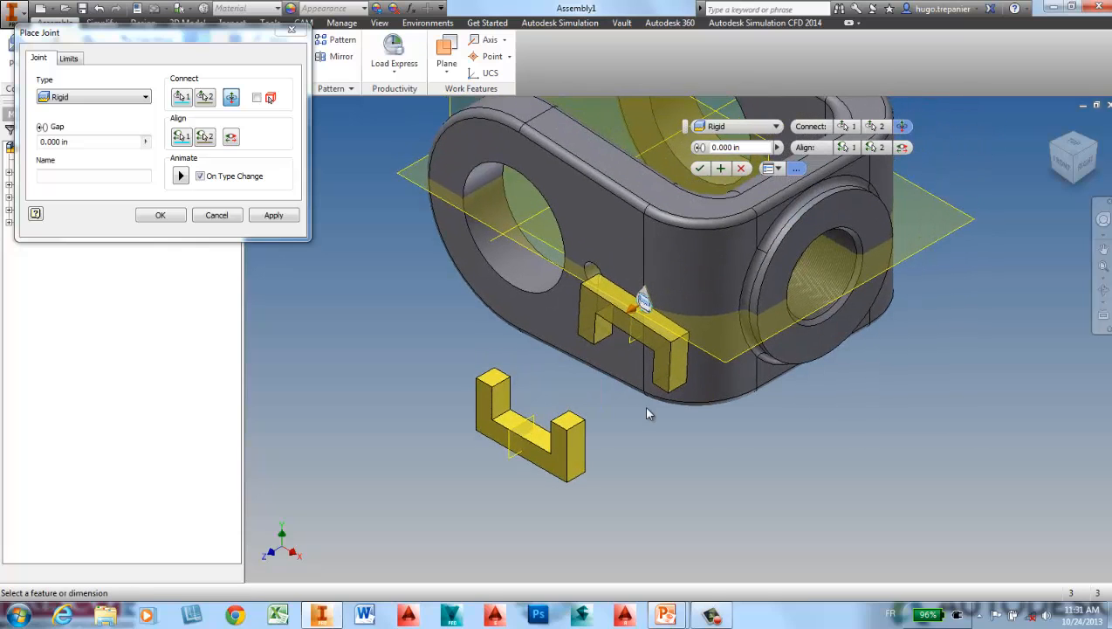
{"action": "left_click", "coordinate": [843, 147]}
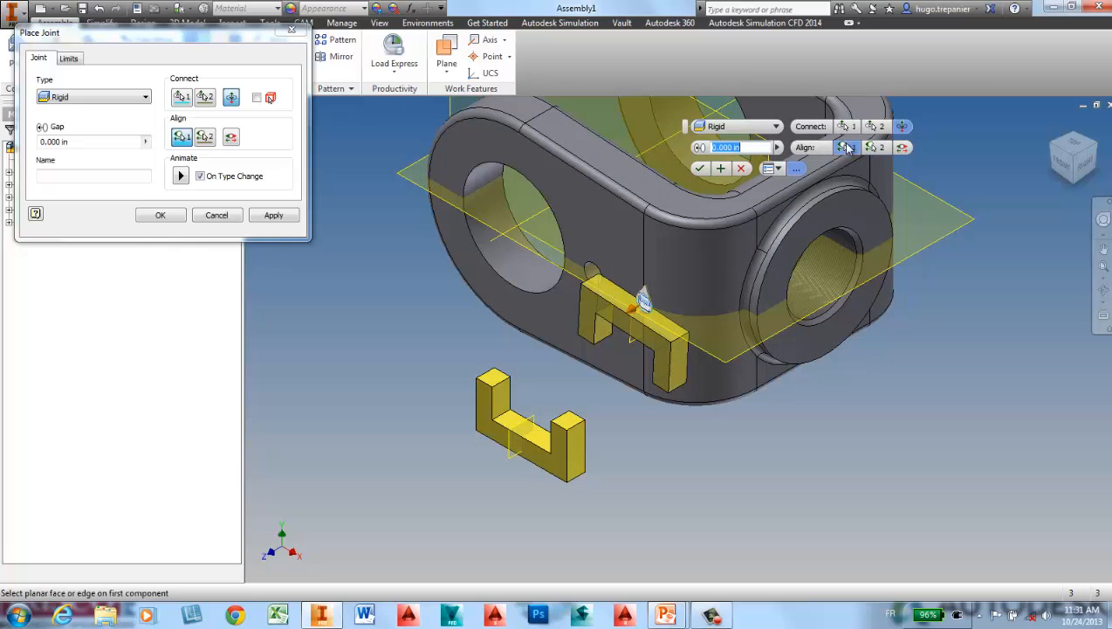
{"action": "left_click", "coordinate": [619, 288]}
{"action": "left_click", "coordinate": [643, 301]}
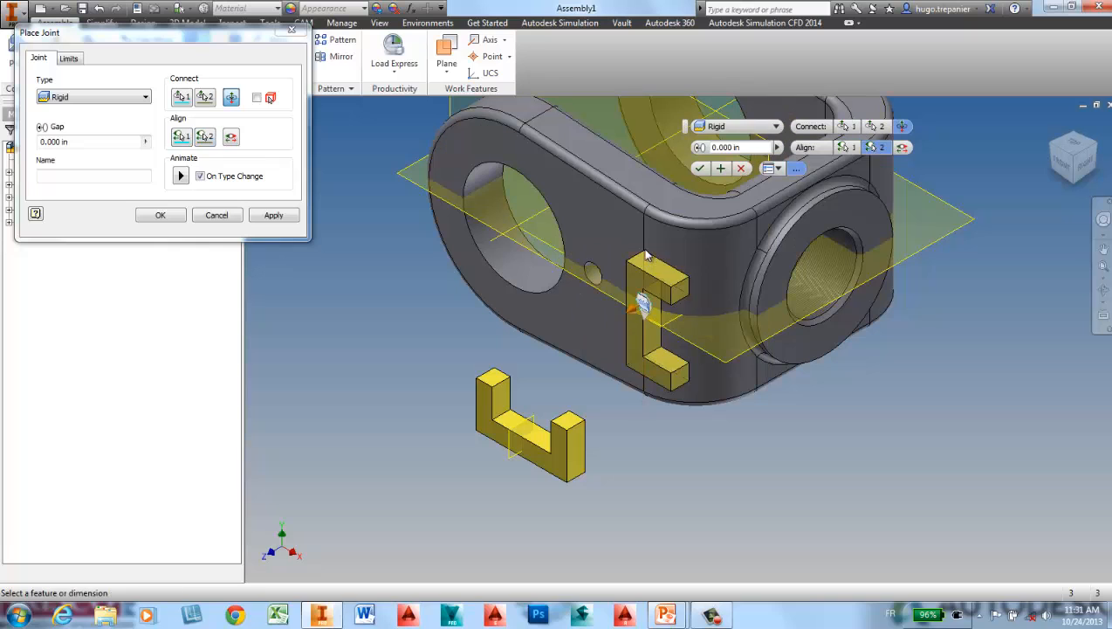
Invert the lock's alignment so its arms point toward the small side hole, keeping the component flipped, and accept the Rigid joint.
{"action": "left_click", "coordinate": [903, 127]}
{"action": "left_click", "coordinate": [903, 128]}
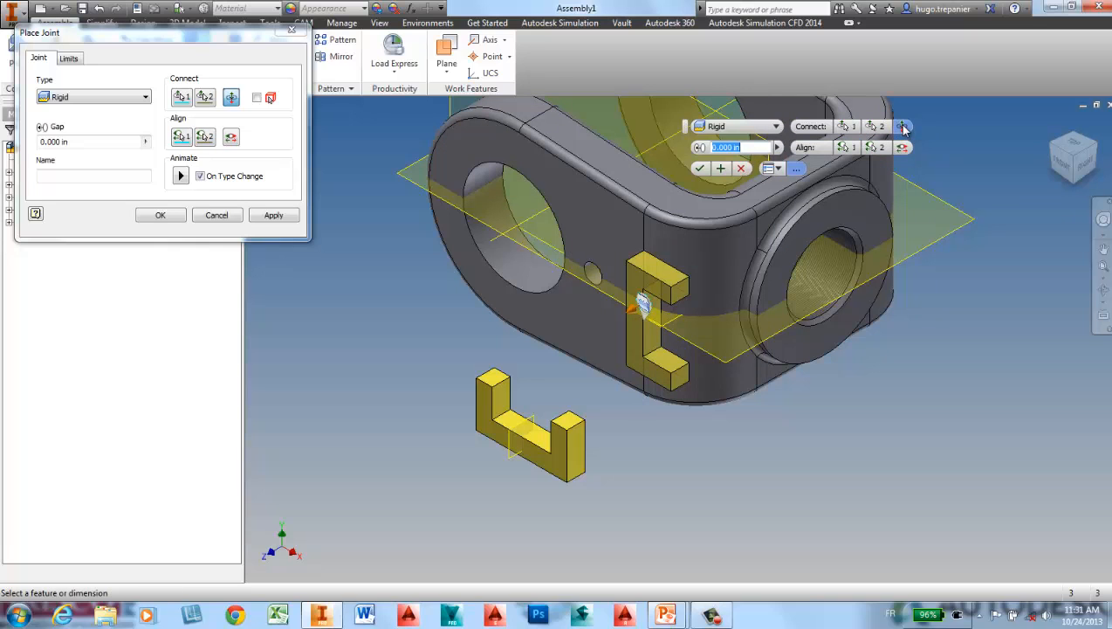
{"action": "left_click", "coordinate": [903, 148]}
{"action": "left_click", "coordinate": [903, 128]}
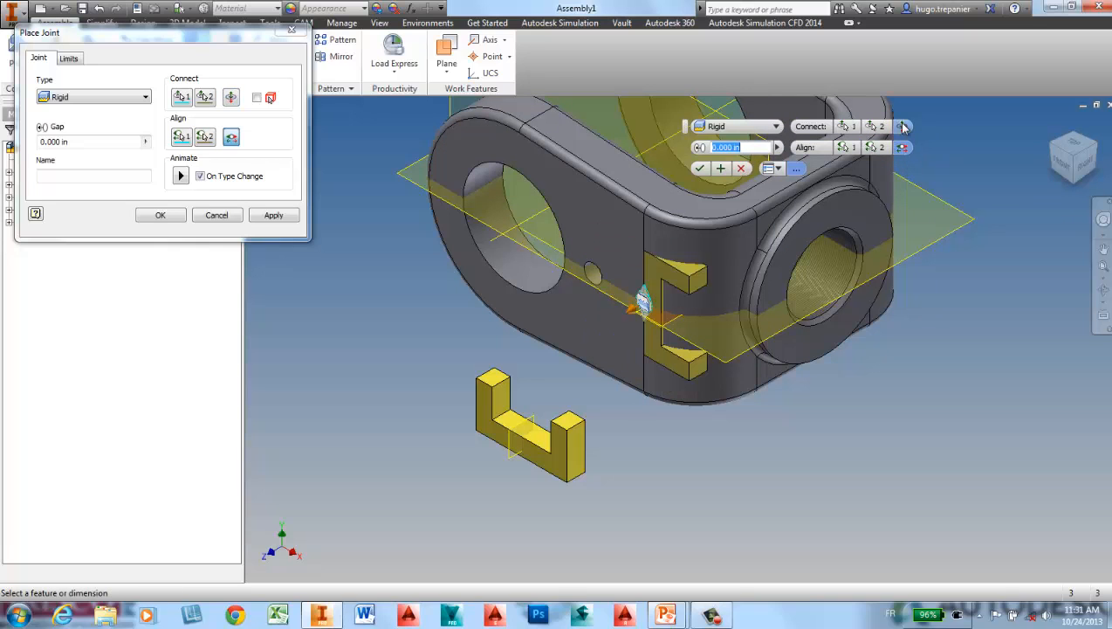
{"action": "left_click", "coordinate": [902, 128]}
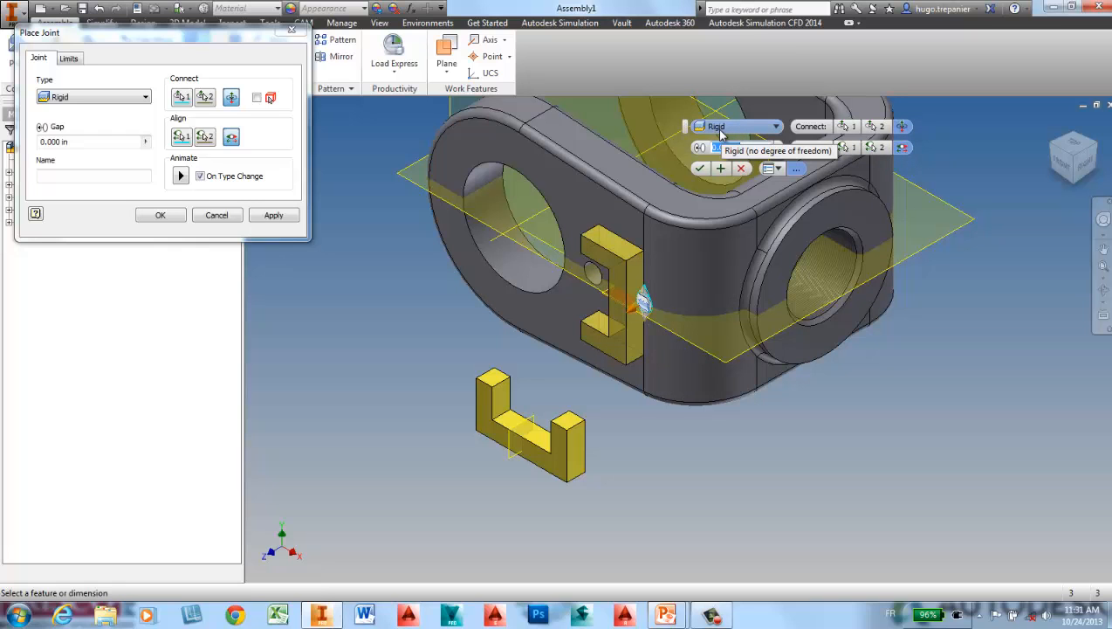
{"action": "left_click", "coordinate": [699, 168]}
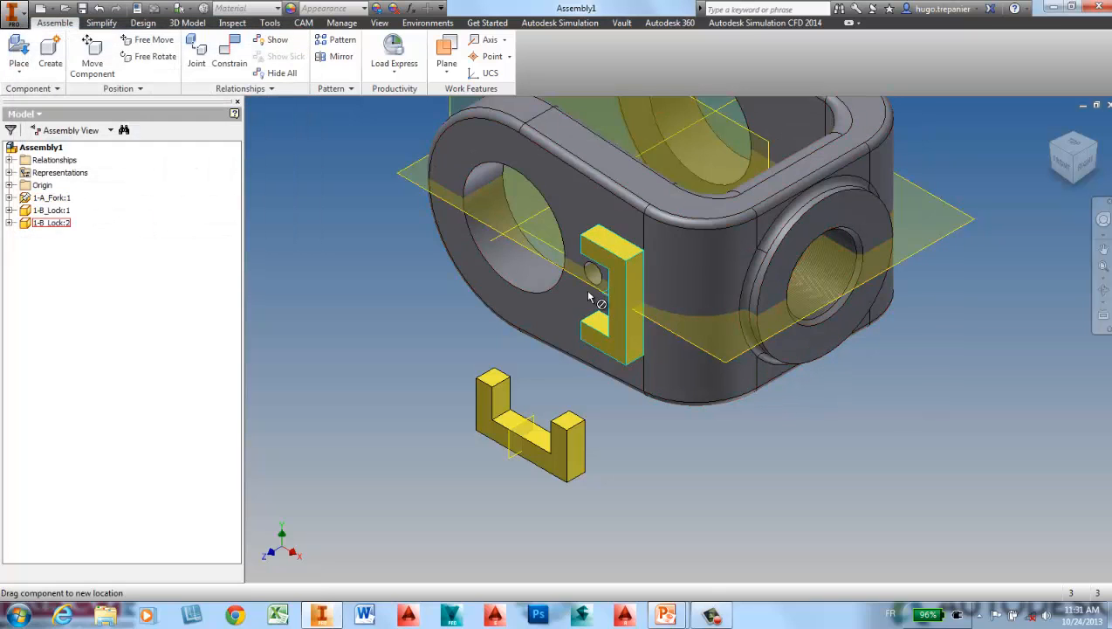
Test whether the joined lock can be moved and examine its joint in the model tree.
{"action": "left_click", "coordinate": [591, 298]}
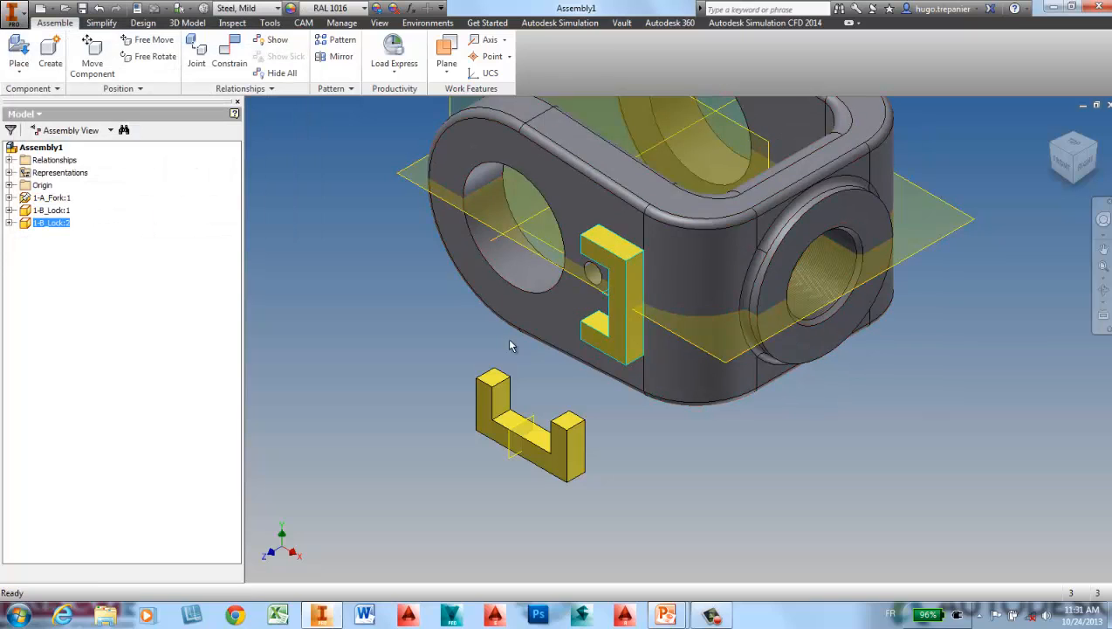
{"action": "left_click", "coordinate": [8, 222]}
{"action": "left_click", "coordinate": [44, 273]}
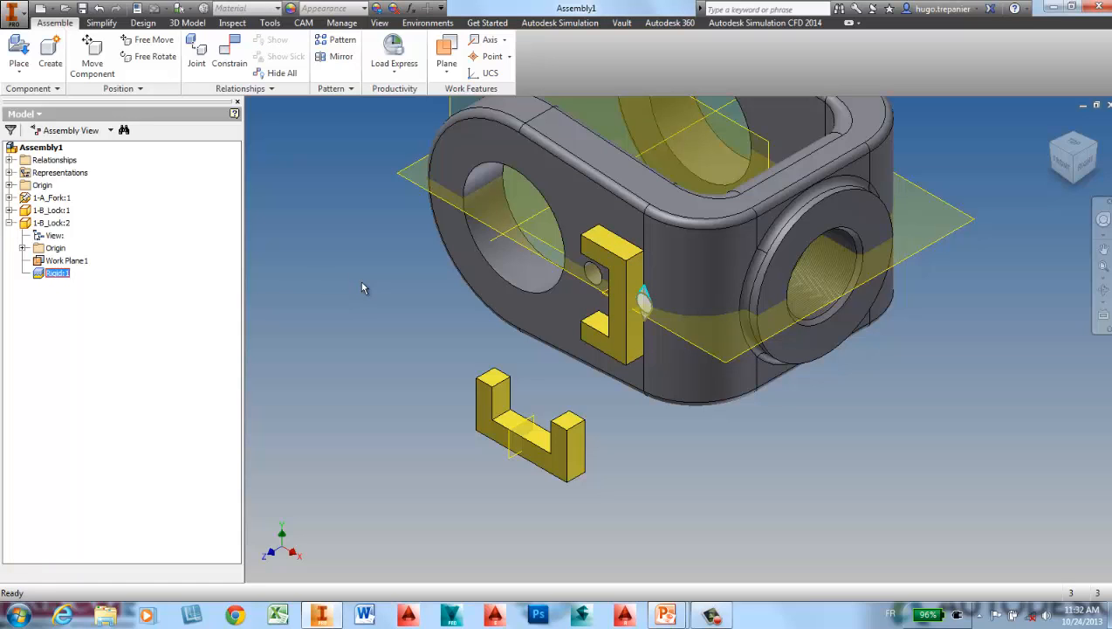
{"action": "left_click", "coordinate": [340, 315]}
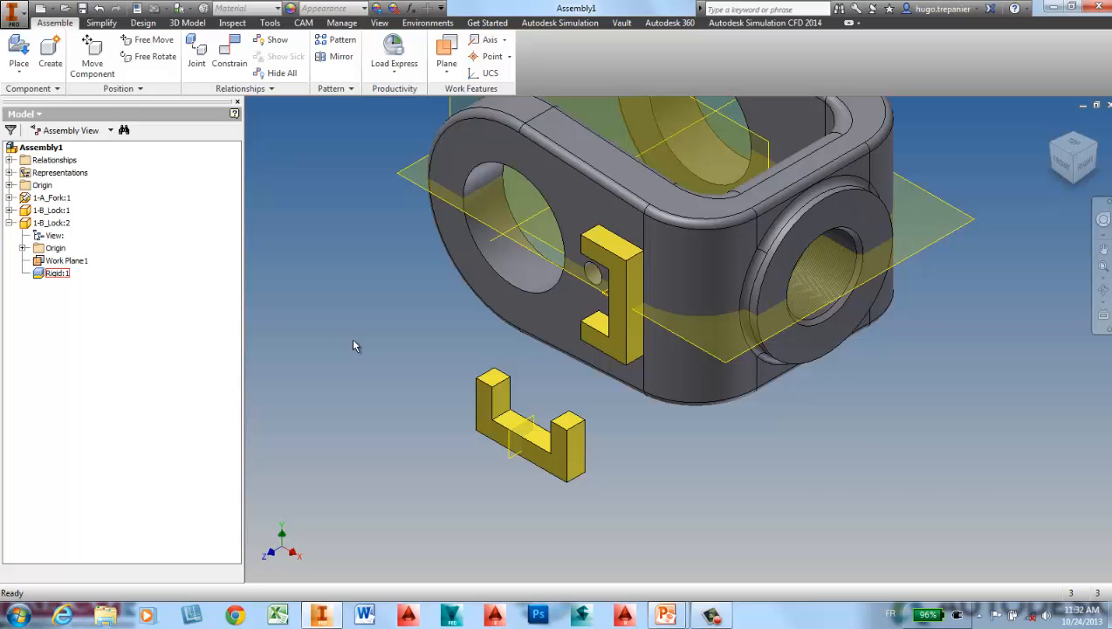
Join the remaining lock's base, at its lower edge midpoint, to the middle of the matching edge on the fork's back side.
{"action": "key", "text": "F4"}
{"action": "left_click_drag", "start_coordinate": [720, 400], "coordinate": [529, 417]}
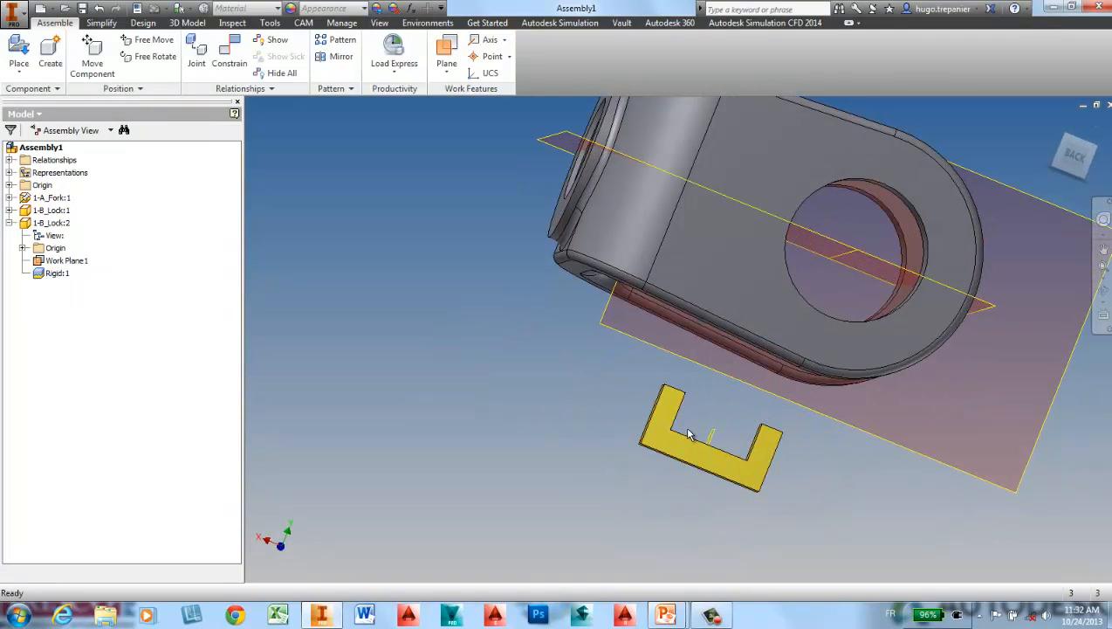
{"action": "left_click", "coordinate": [229, 63]}
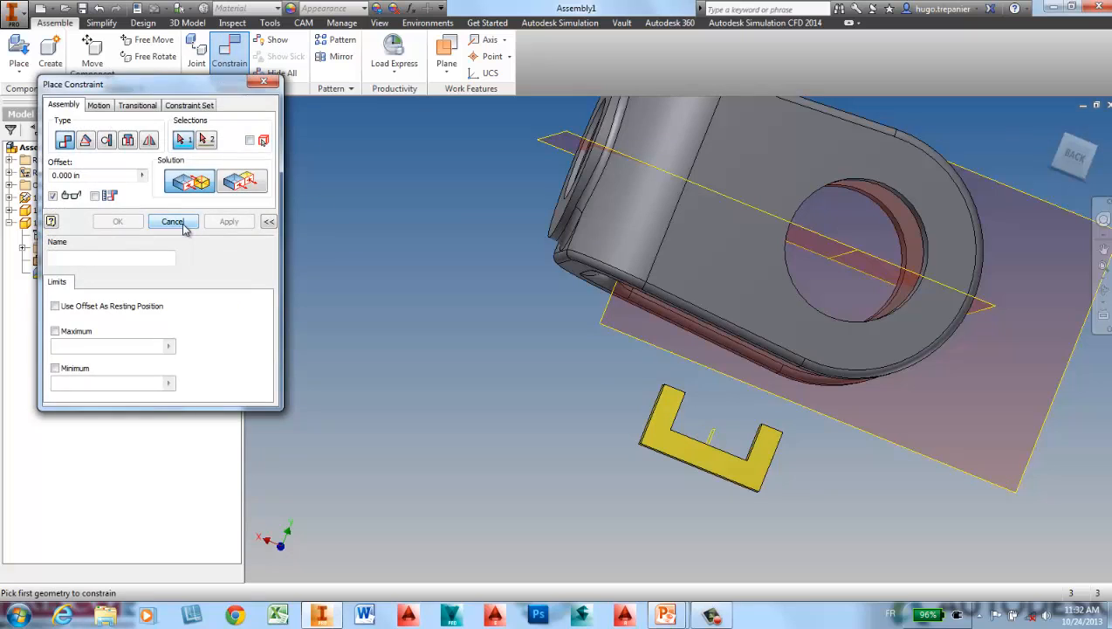
{"action": "left_click", "coordinate": [173, 222]}
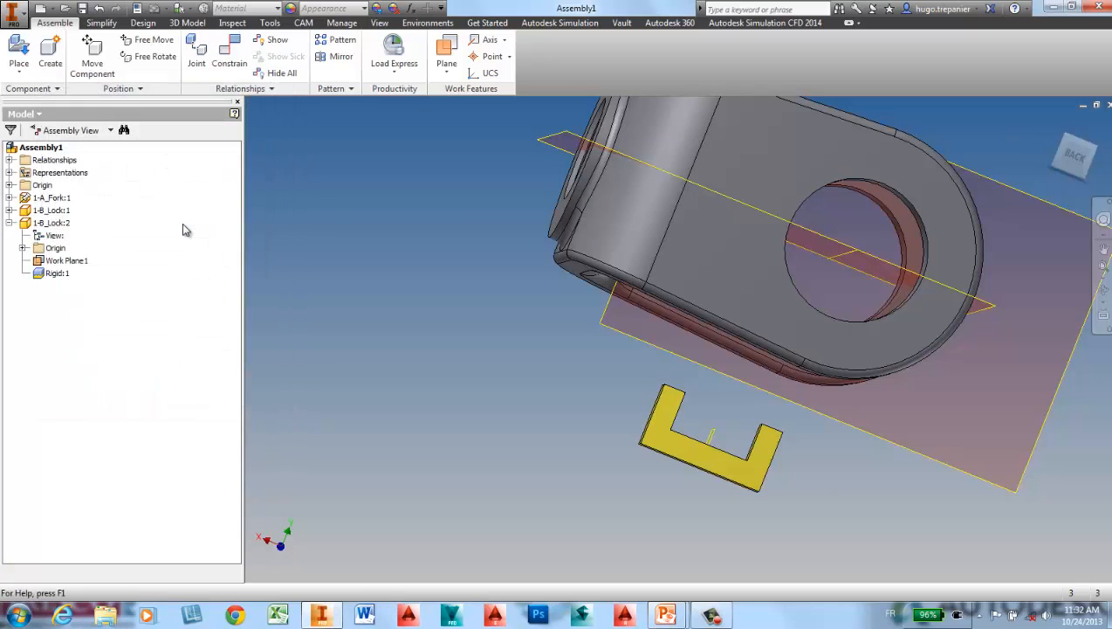
{"action": "left_click", "coordinate": [196, 51]}
{"action": "left_click", "coordinate": [704, 463]}
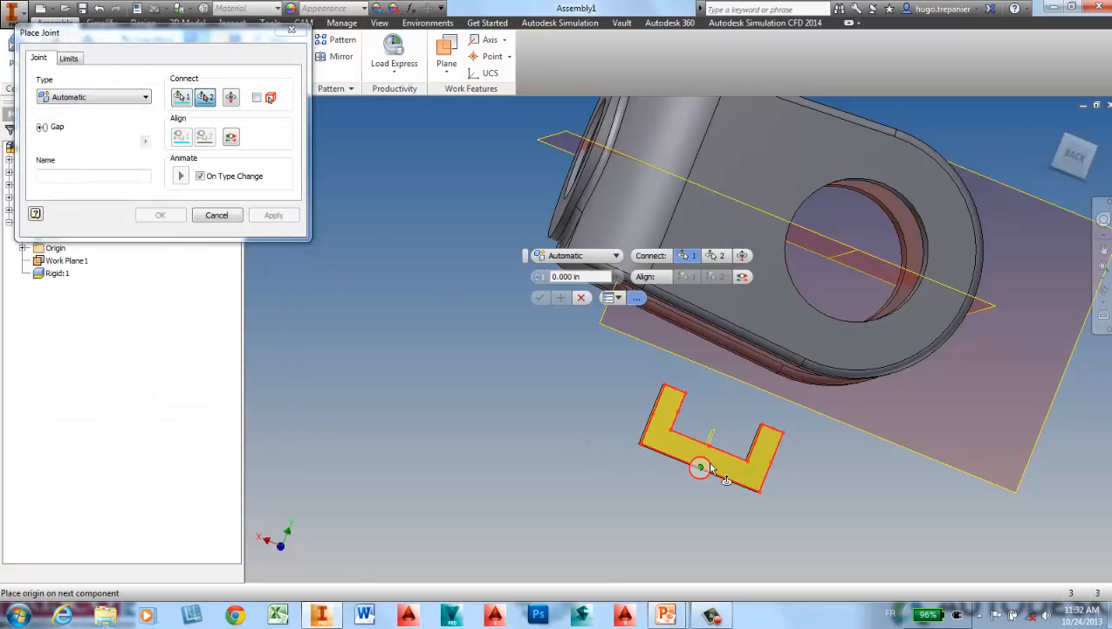
{"action": "left_click", "coordinate": [689, 200]}
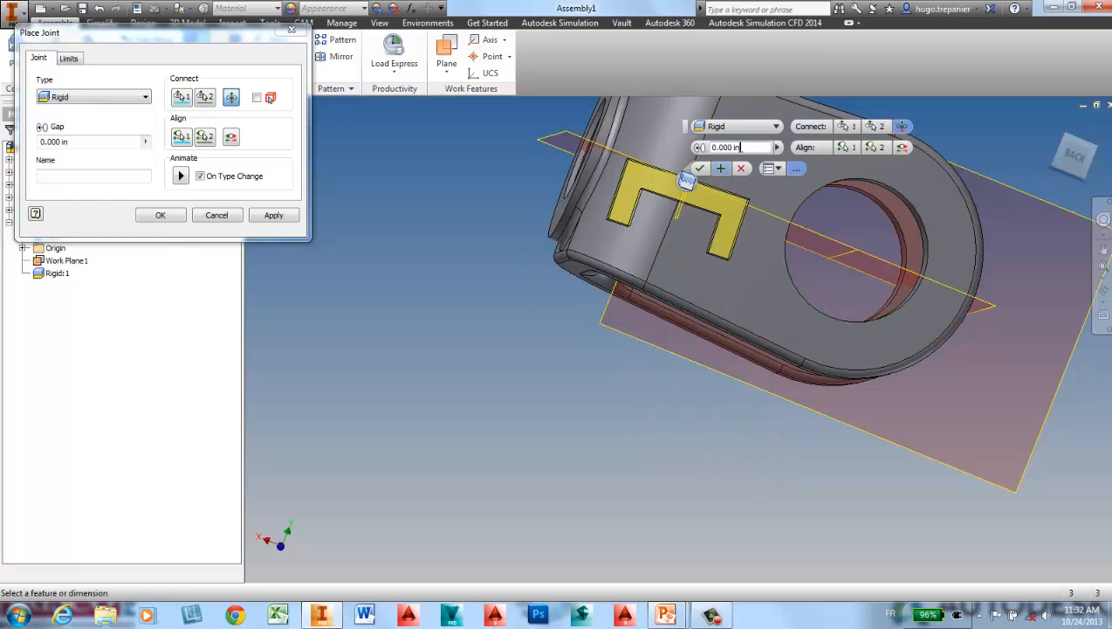
Align the second lock's long edge with the fork's vertical edge, invert the alignment so its arms point toward the large hole, and accept the Rigid joint.
{"action": "left_click", "coordinate": [846, 147]}
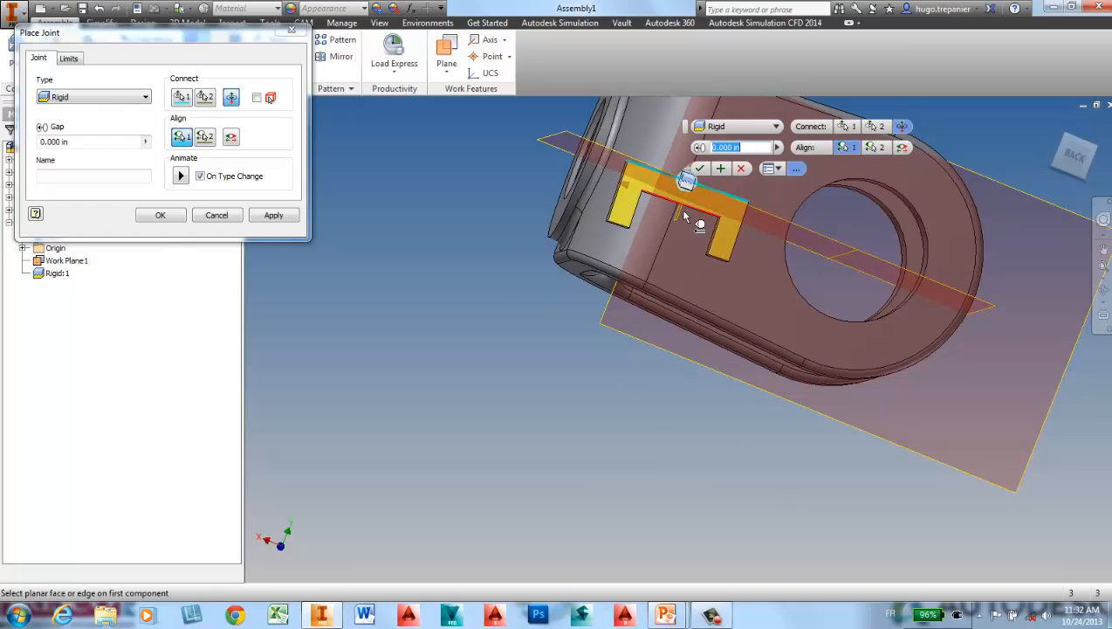
{"action": "left_click", "coordinate": [659, 201]}
{"action": "left_click", "coordinate": [666, 224]}
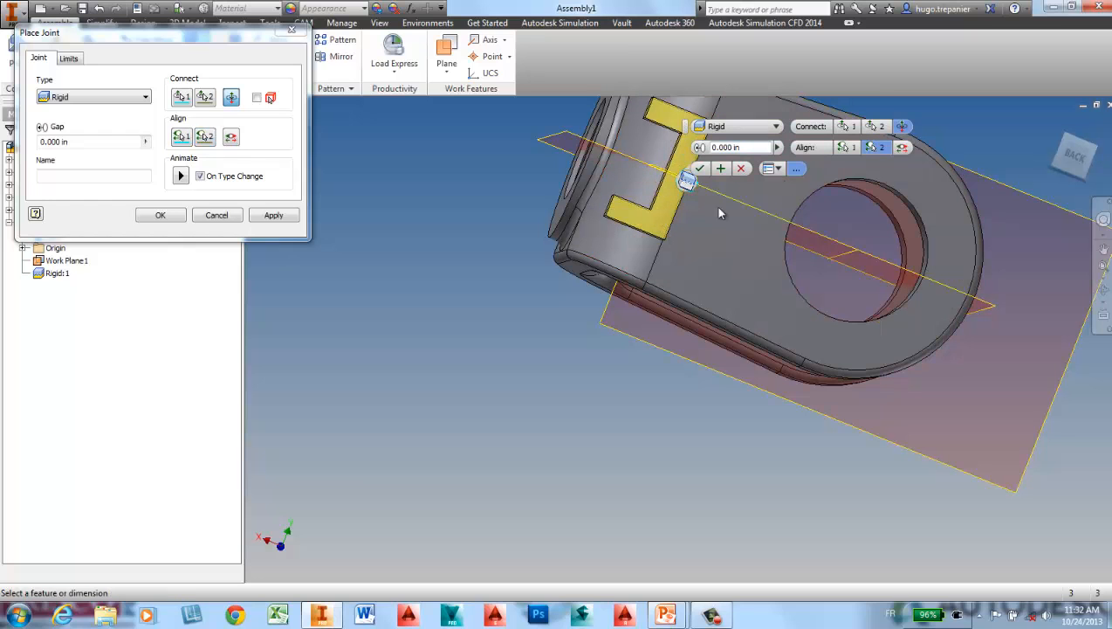
{"action": "left_click", "coordinate": [902, 147]}
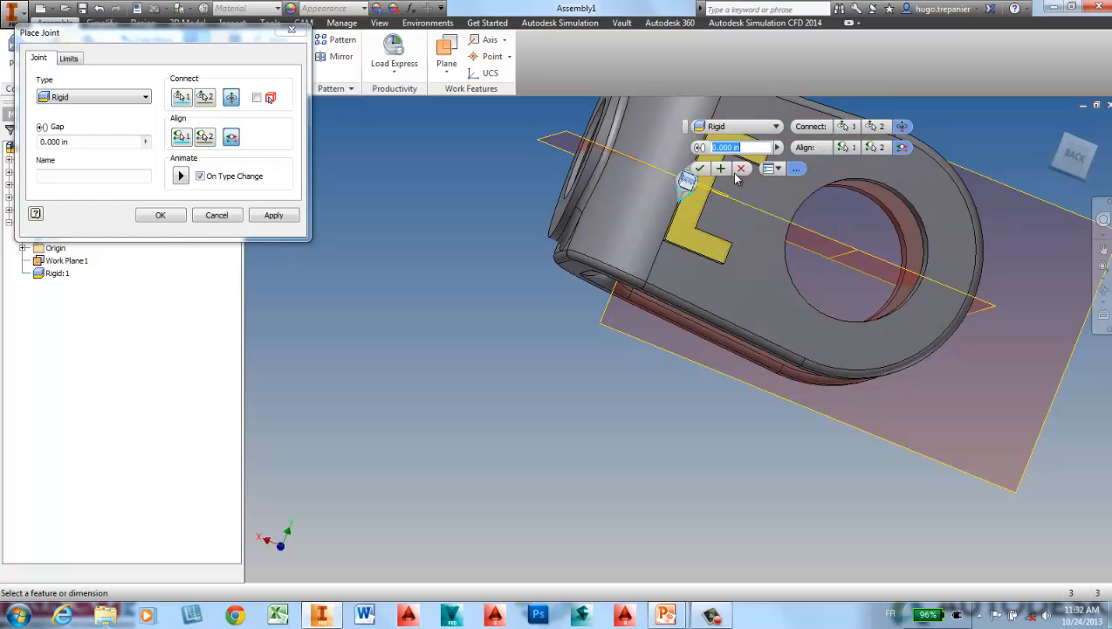
{"action": "left_click", "coordinate": [699, 168]}
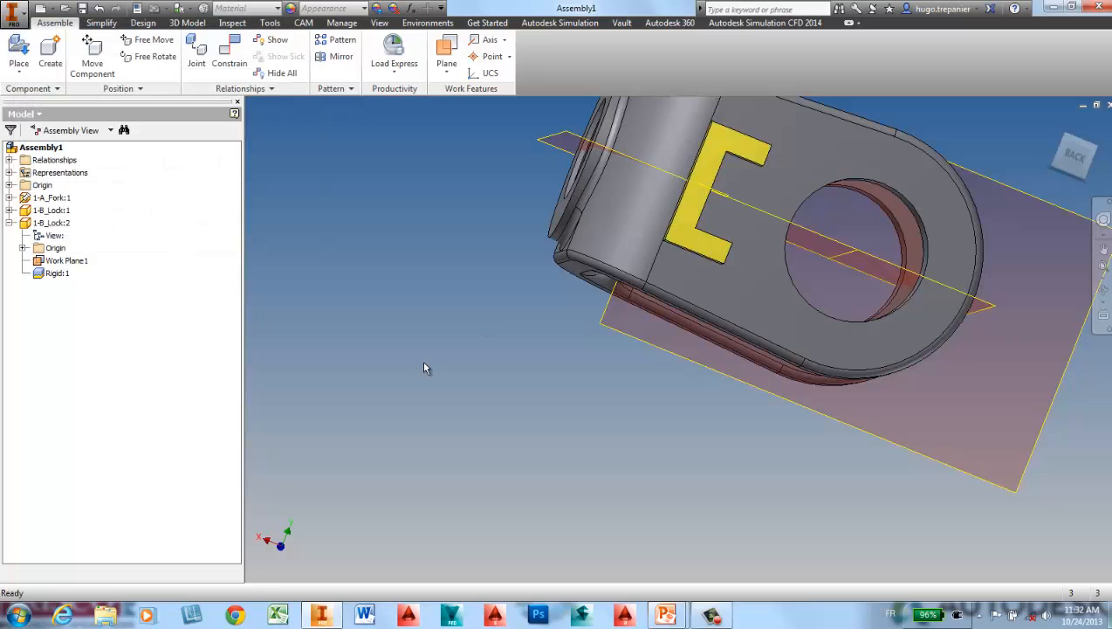
Place one instance of 1-C_Douille.ipt in the assembly, in front of the fork.
{"action": "key", "text": "F6"}
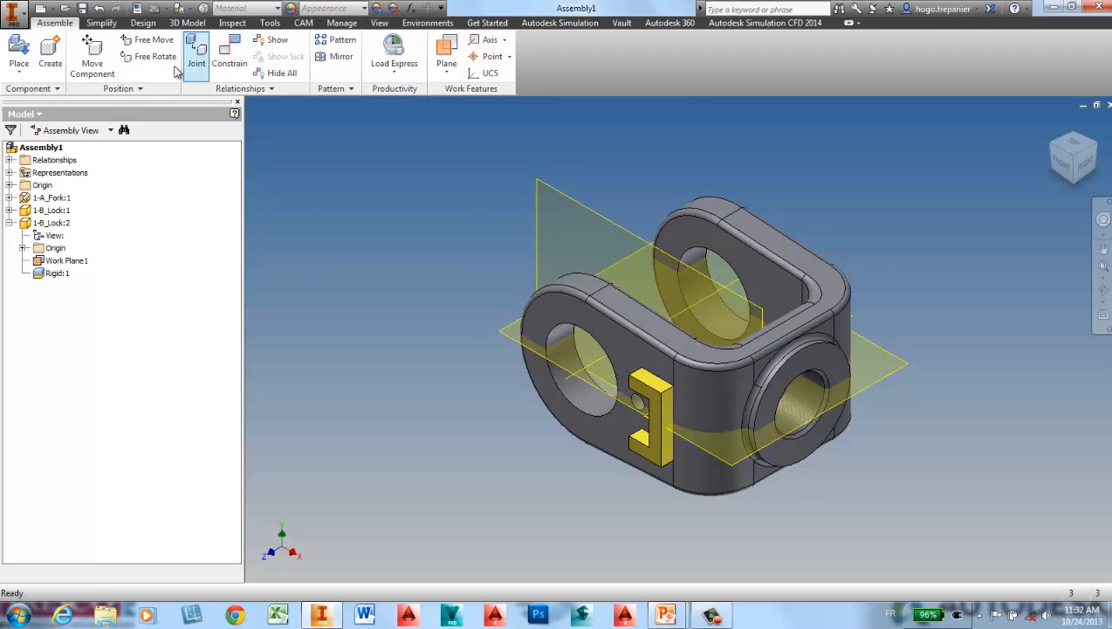
{"action": "left_click", "coordinate": [19, 53]}
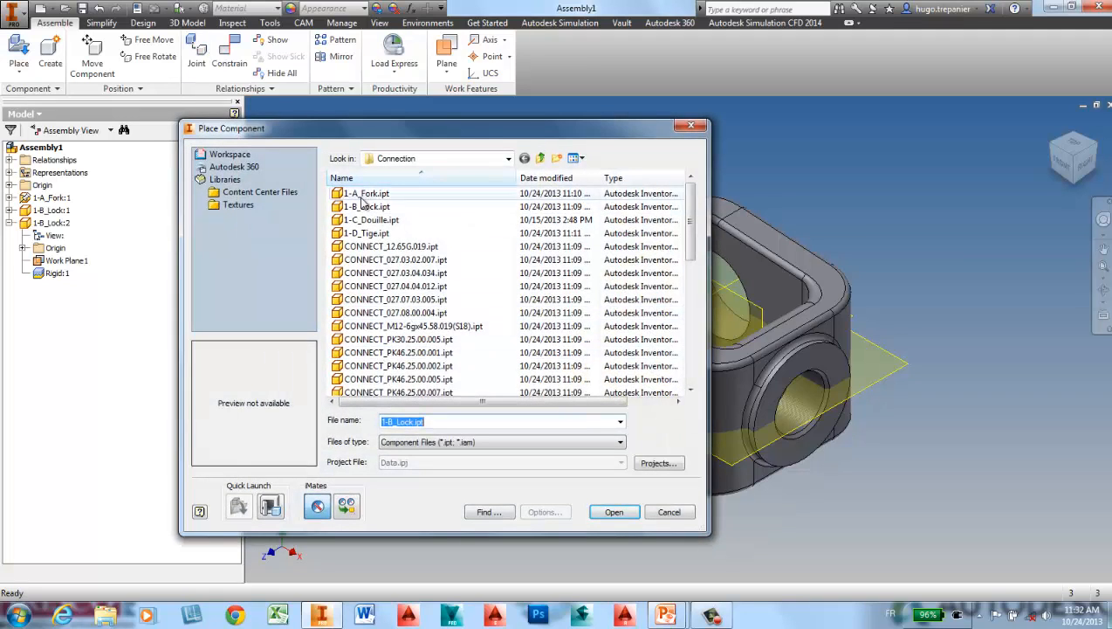
{"action": "left_click", "coordinate": [372, 220]}
{"action": "left_click", "coordinate": [607, 512]}
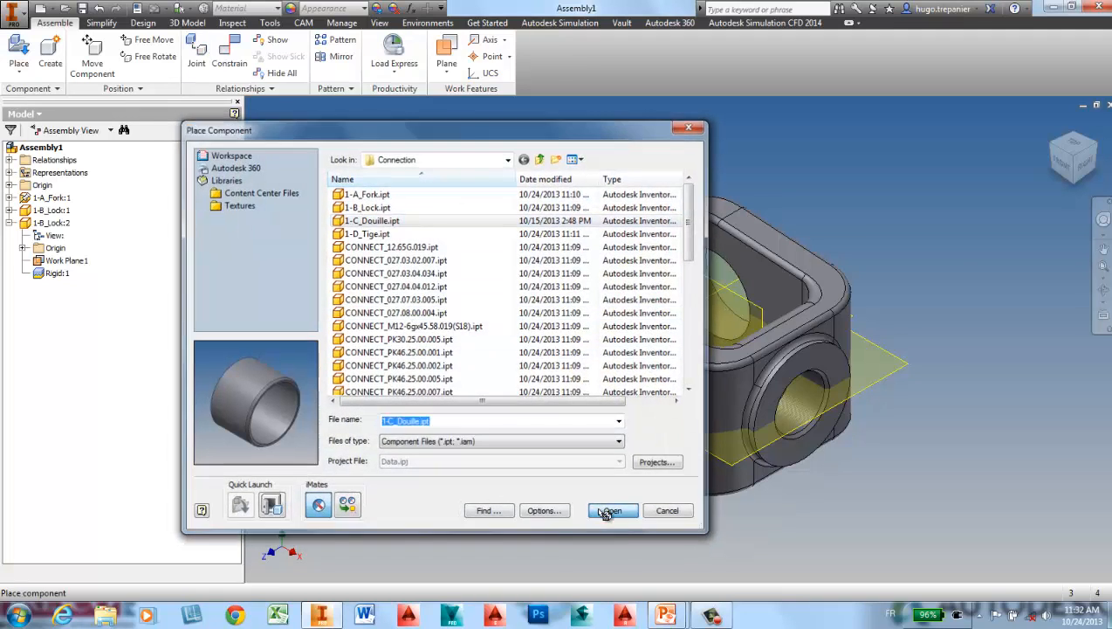
{"action": "left_click", "coordinate": [481, 454]}
{"action": "right_click", "coordinate": [320, 281]}
{"action": "left_click", "coordinate": [323, 325]}
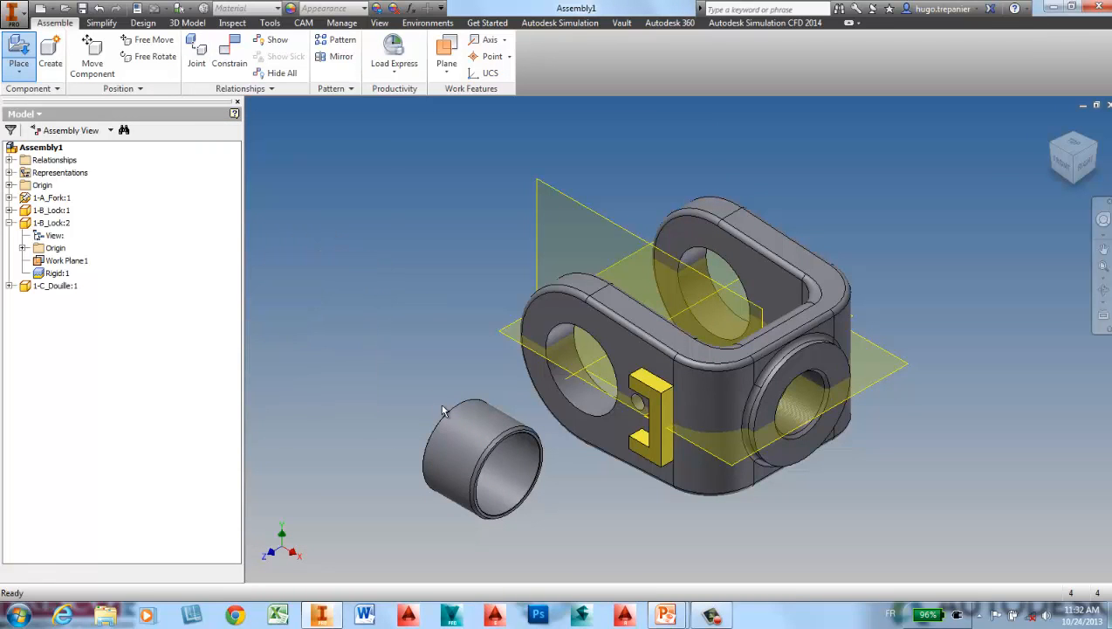
Join the bushing's circular end to the large hole in the fork's front arm with a Rigid joint.
{"action": "left_click", "coordinate": [197, 52]}
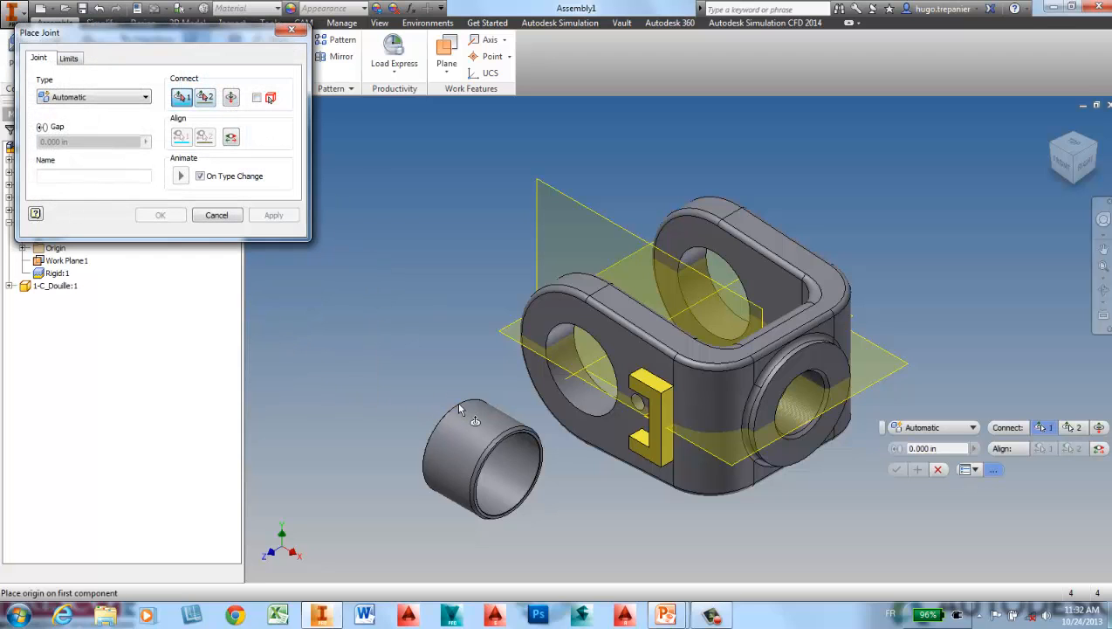
{"action": "left_click", "coordinate": [538, 447]}
{"action": "left_click", "coordinate": [585, 377]}
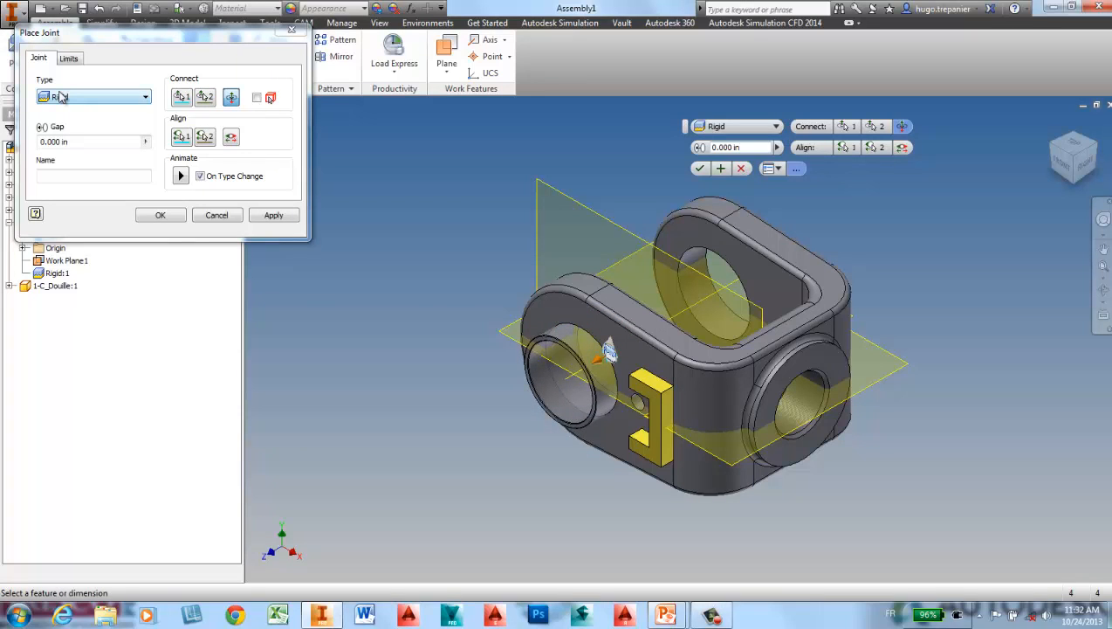
{"action": "left_click", "coordinate": [160, 215]}
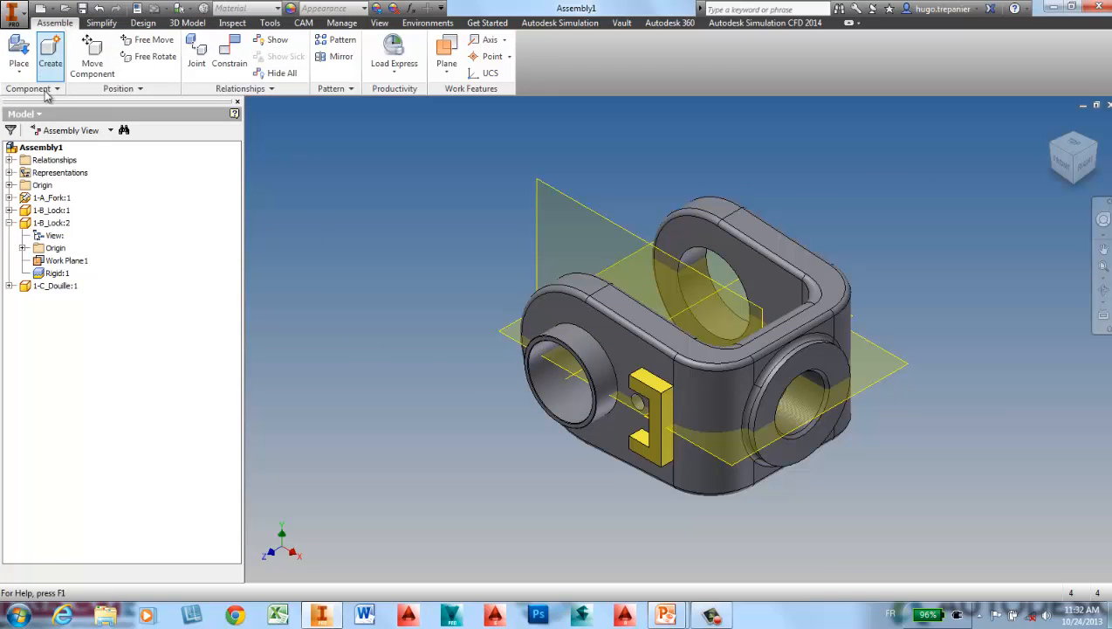
Add a second 1-C_Douille bushing to the assembly and connect its center to the center of the hole in the fork's rear arm.
{"action": "left_click_drag", "start_coordinate": [40, 287], "coordinate": [459, 225]}
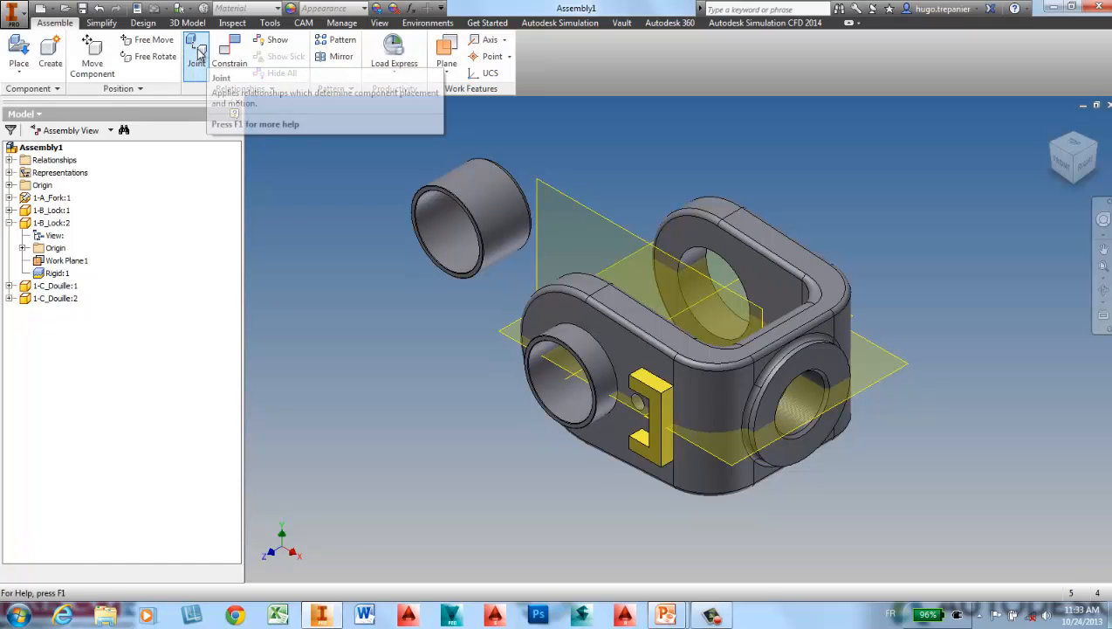
{"action": "left_click", "coordinate": [197, 55]}
{"action": "left_click", "coordinate": [472, 214]}
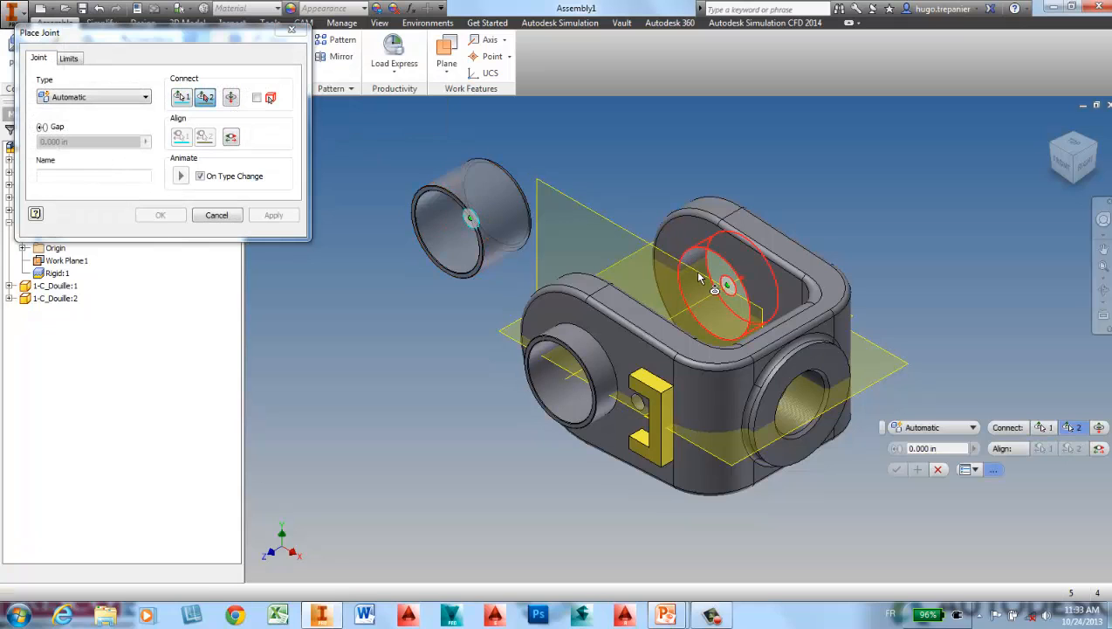
{"action": "left_click", "coordinate": [690, 279]}
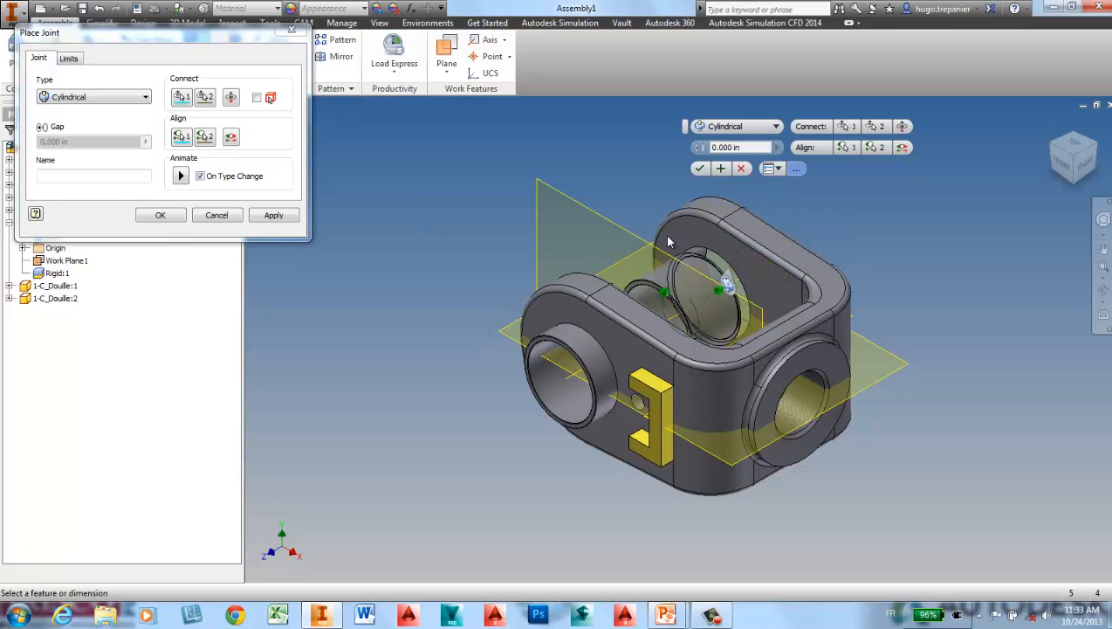
Set the second bushing's joint type to Rigid and accept the joint.
{"action": "left_click", "coordinate": [774, 127]}
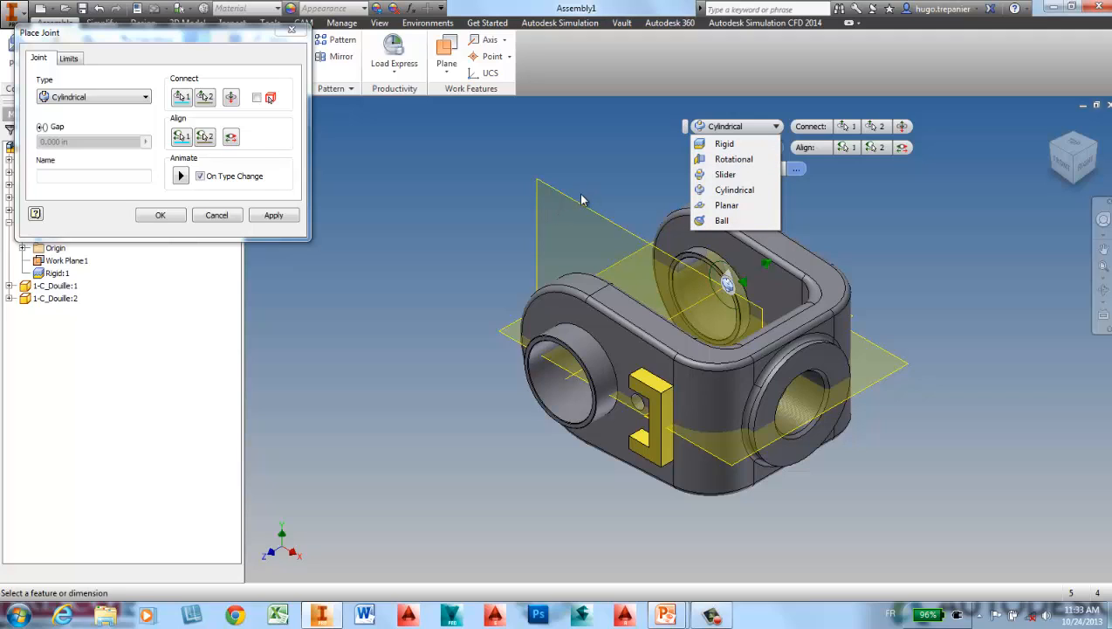
{"action": "left_click", "coordinate": [727, 143]}
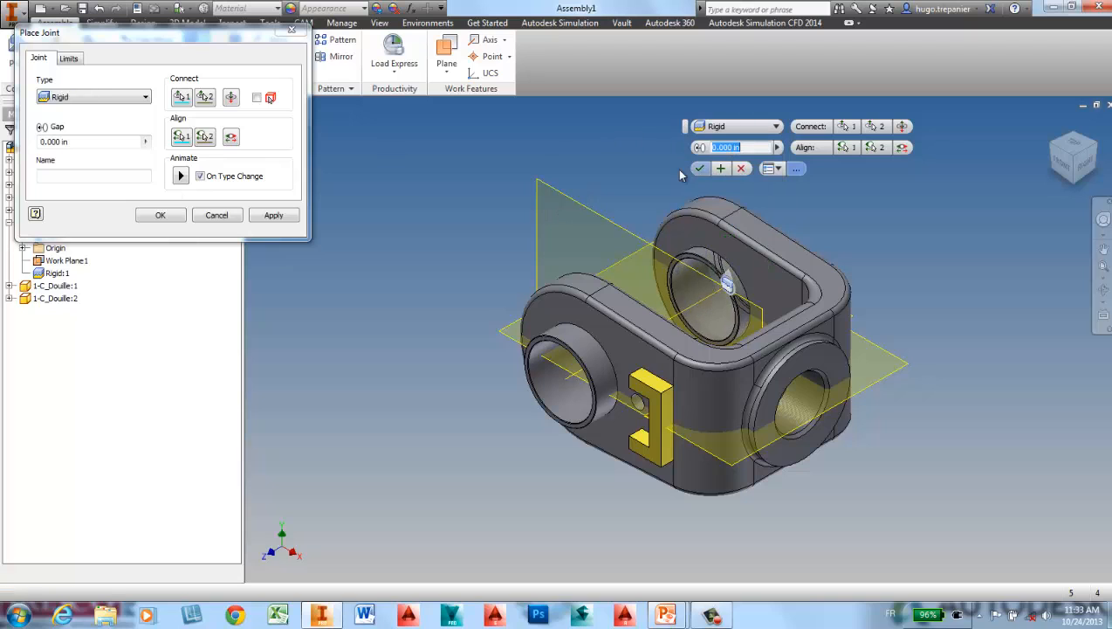
{"action": "left_click", "coordinate": [702, 170]}
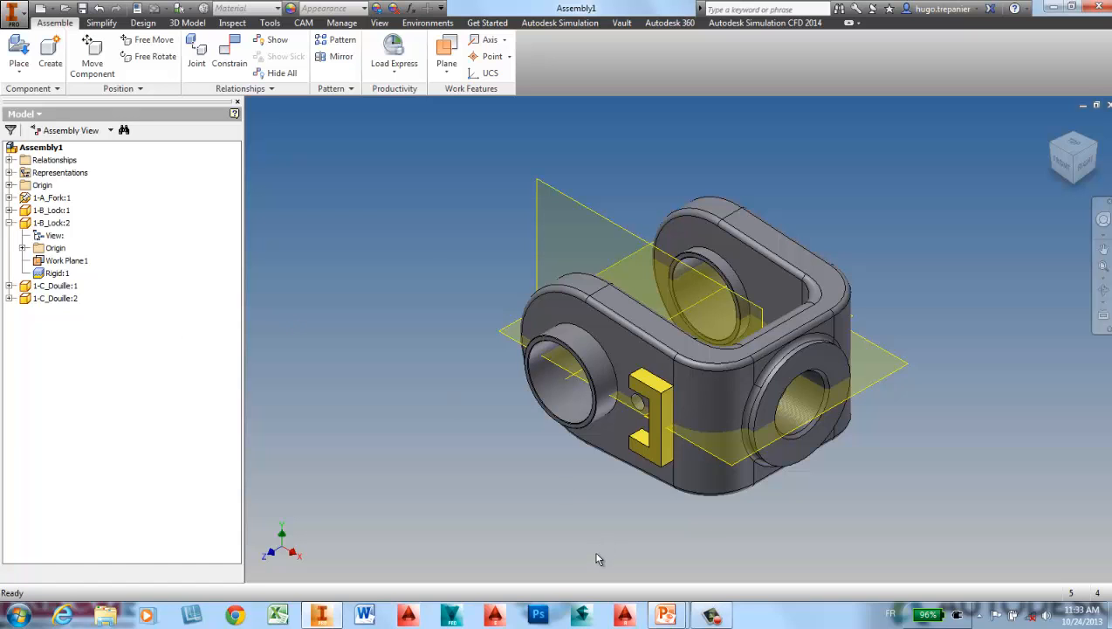
{"action": "key", "text": "alt+Tab"}
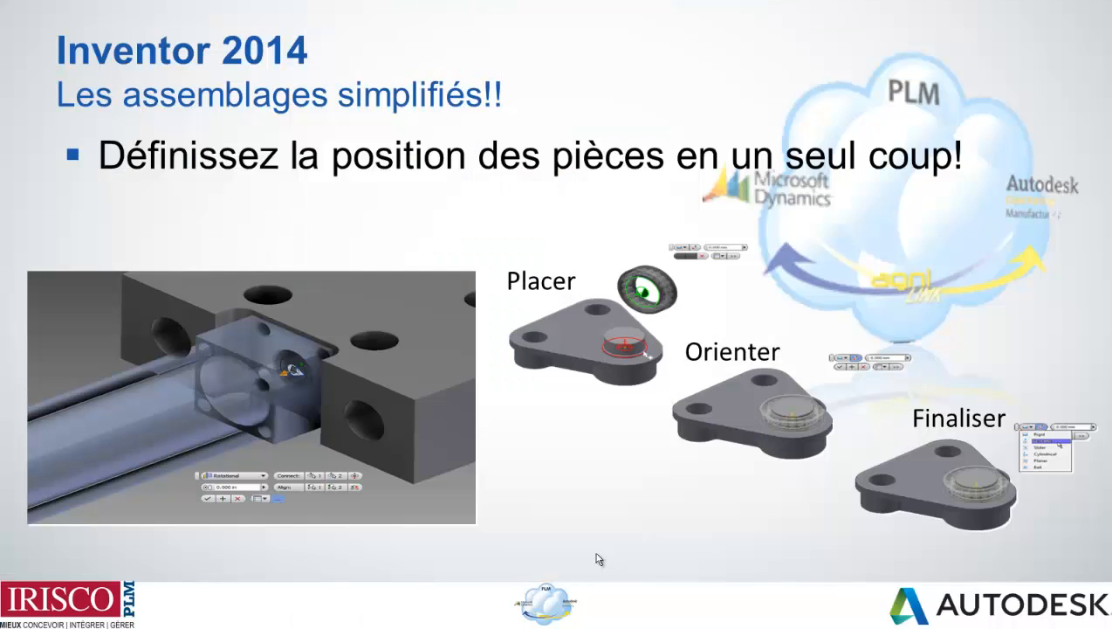
{"action": "left_click", "coordinate": [597, 554]}
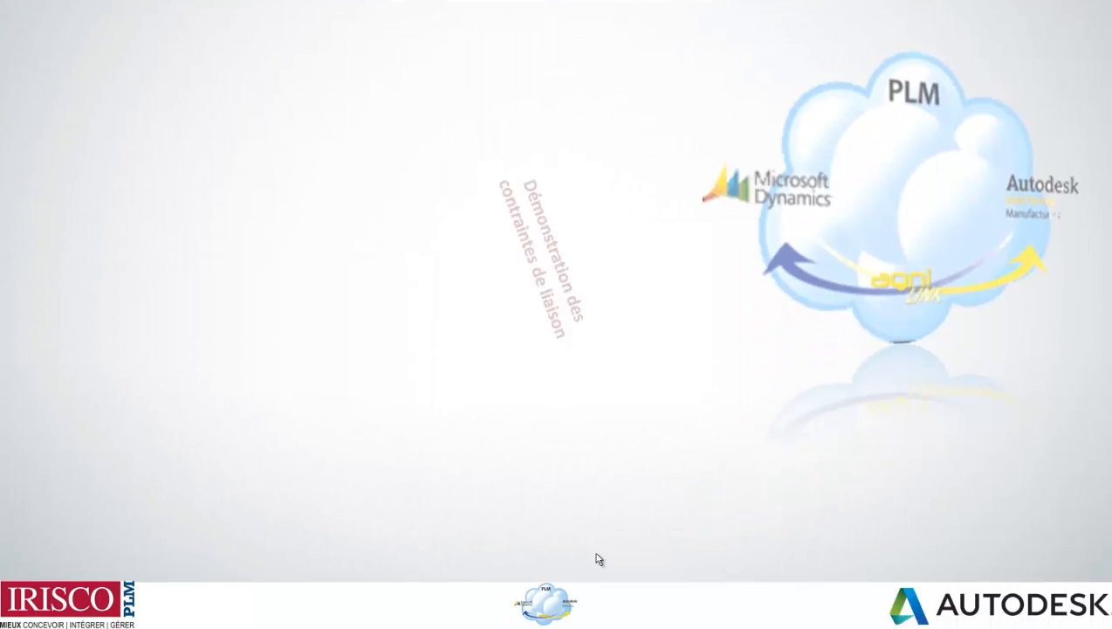
{"action": "left_click", "coordinate": [599, 559]}
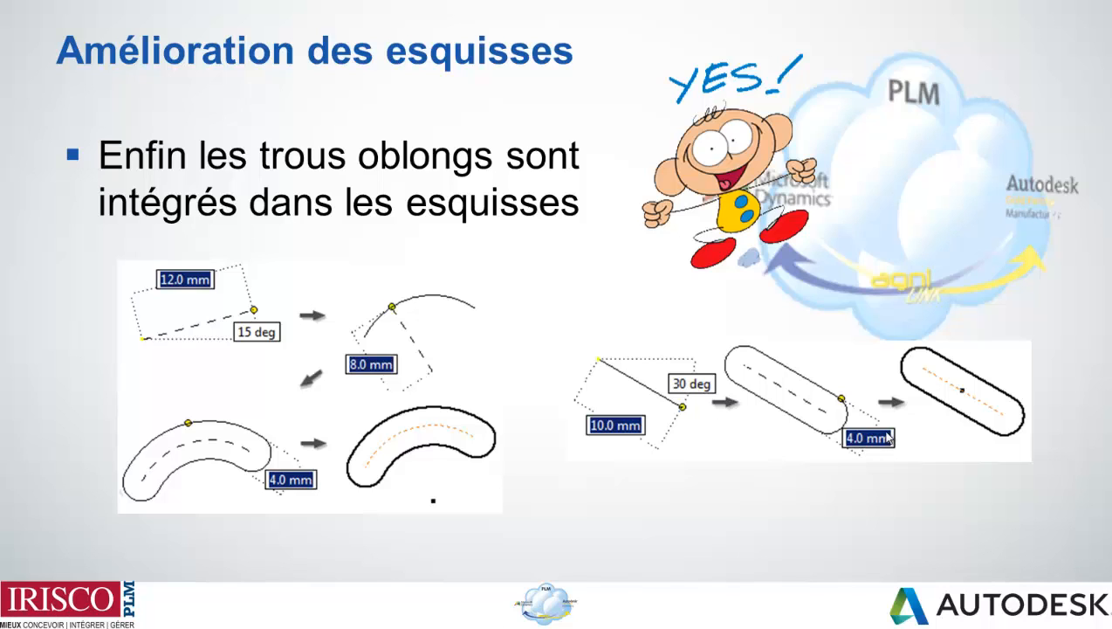
Switch back to Inventor and create a new part from the Flat Bar.ipt template.
{"action": "key", "text": "alt+Tab"}
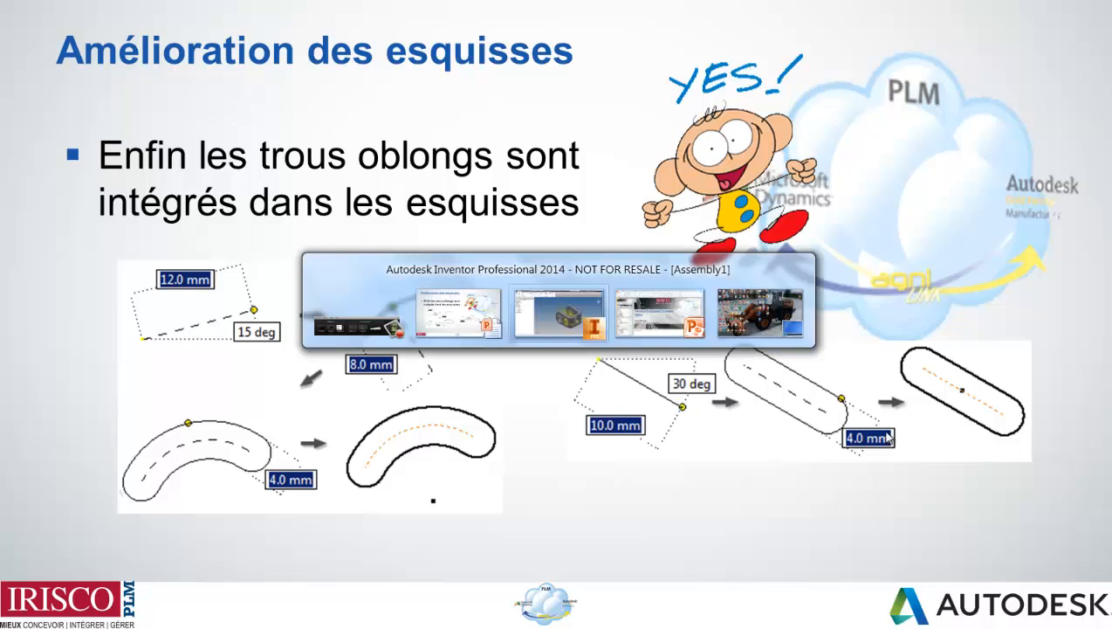
{"action": "left_click", "coordinate": [9, 24]}
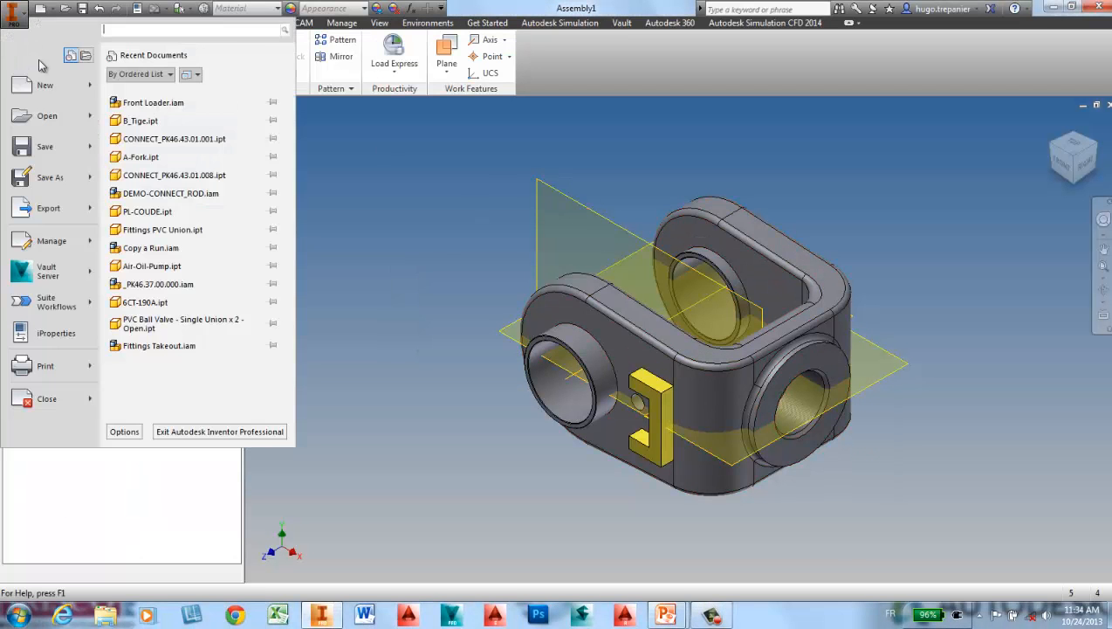
{"action": "left_click", "coordinate": [26, 83]}
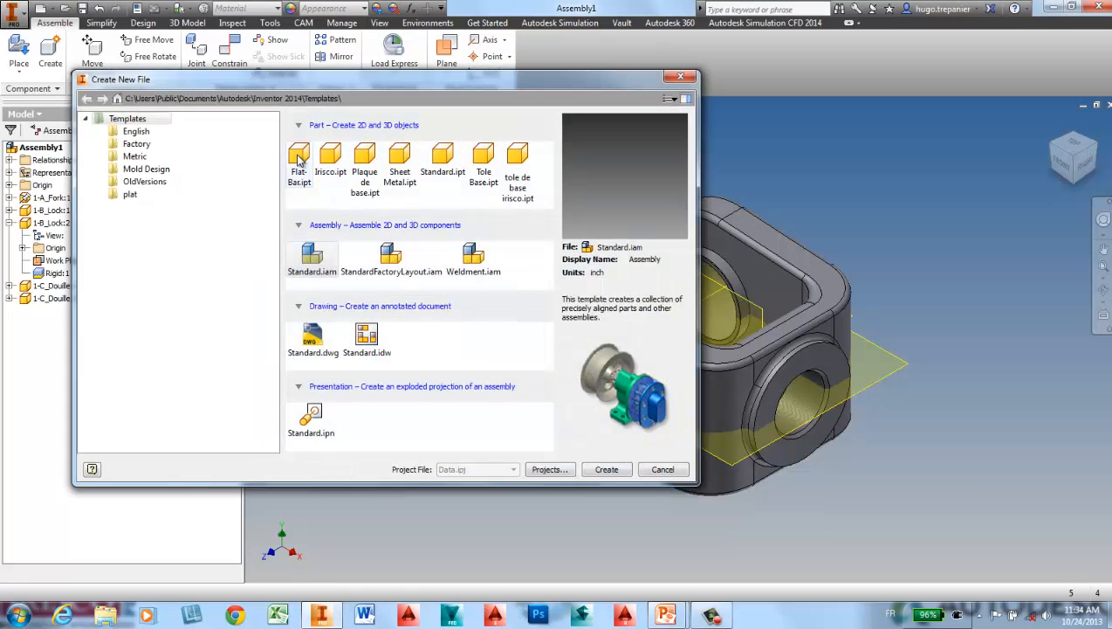
{"action": "double_click", "coordinate": [298, 159]}
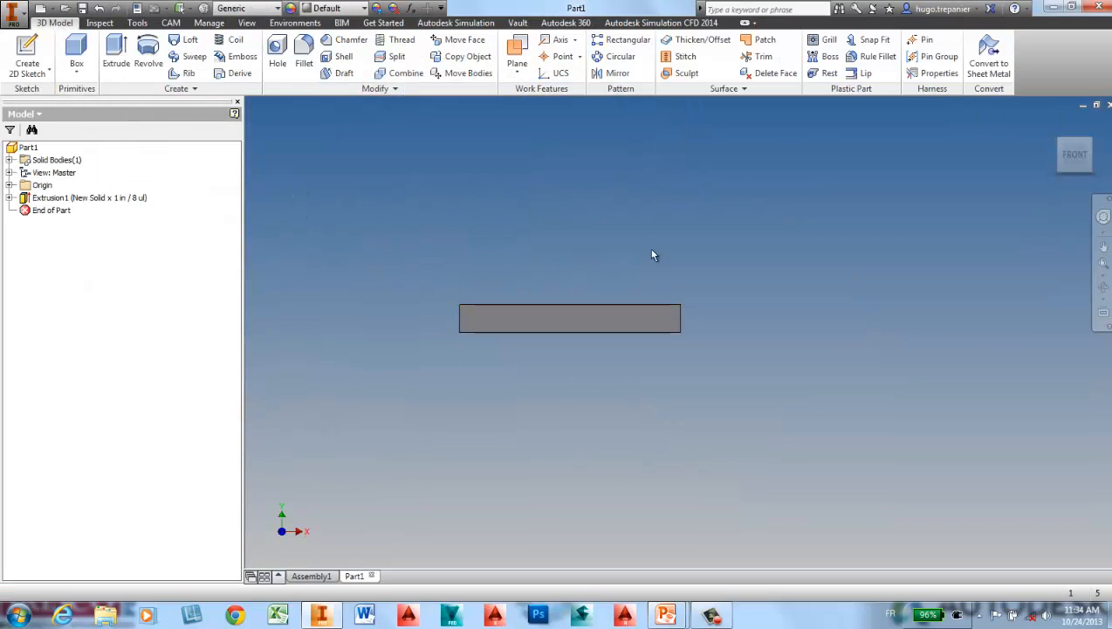
Start a new 2D sketch on the flat bar's wide top face.
{"action": "key", "text": "F6"}
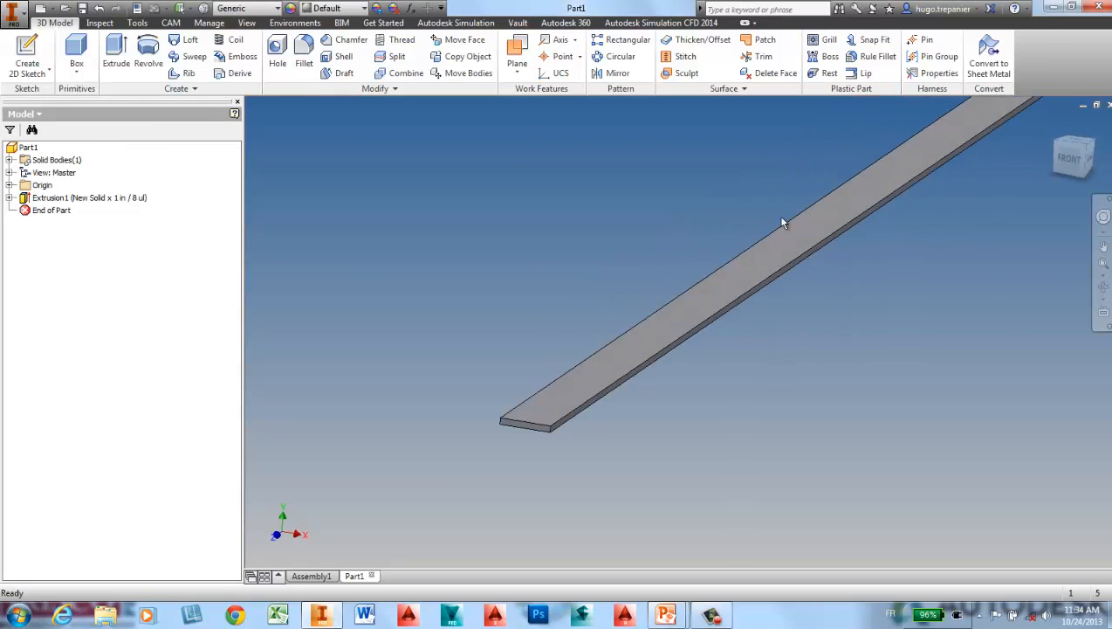
{"action": "scroll", "coordinate": [633, 419], "scroll_direction": "up", "scroll_amount": 5}
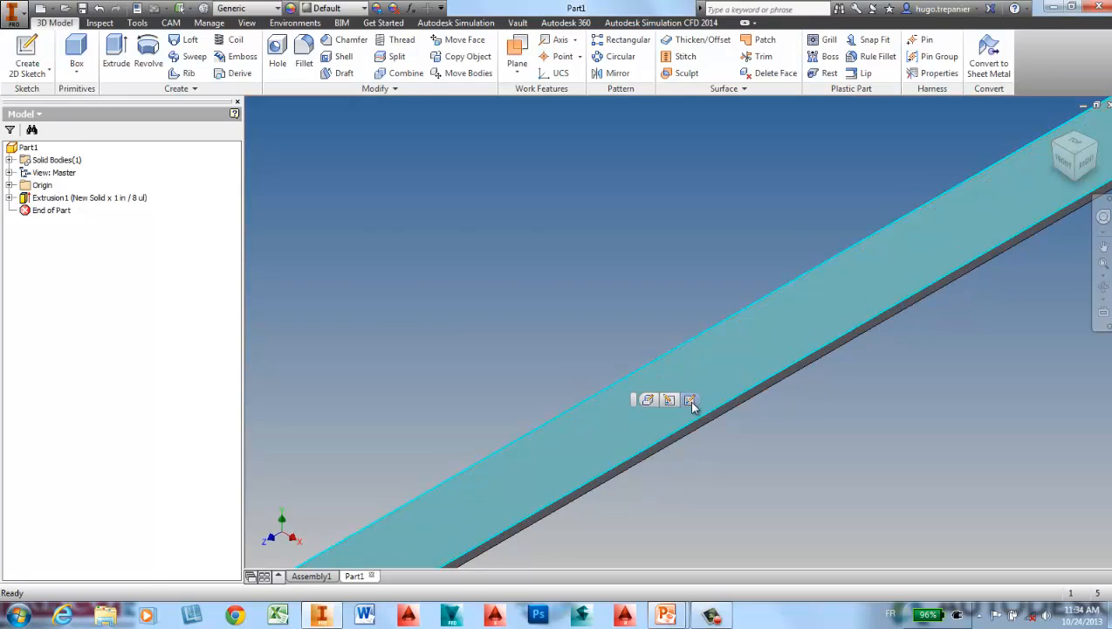
{"action": "left_click", "coordinate": [689, 401]}
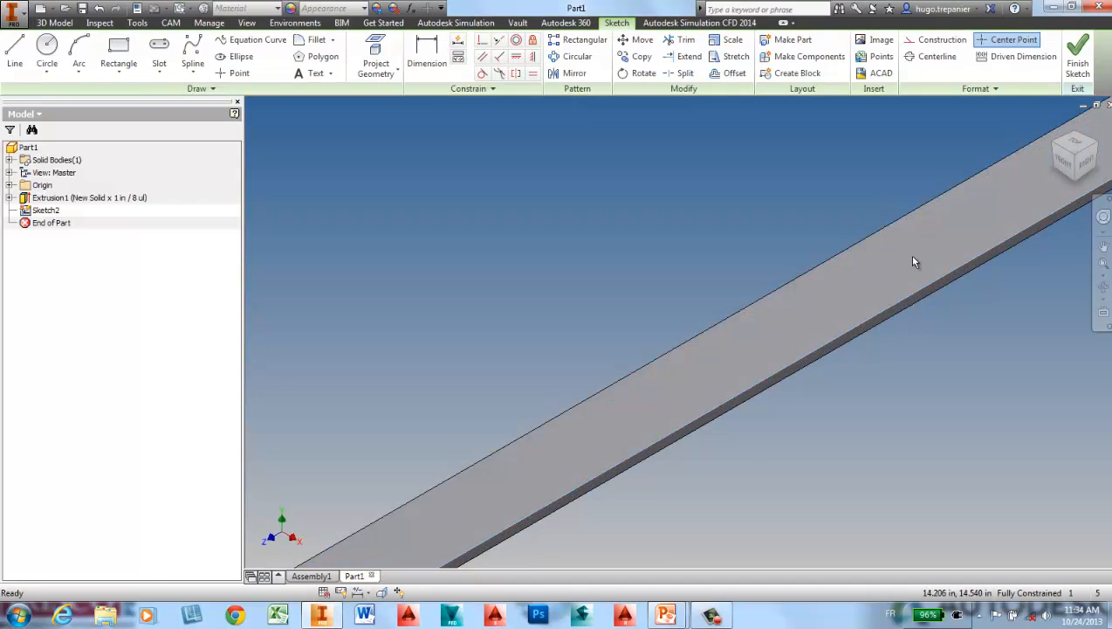
Sketch a horizontal center-to-center slot near the bar's end, with its arc centers about 1.14 in apart.
{"action": "left_click", "coordinate": [1082, 142]}
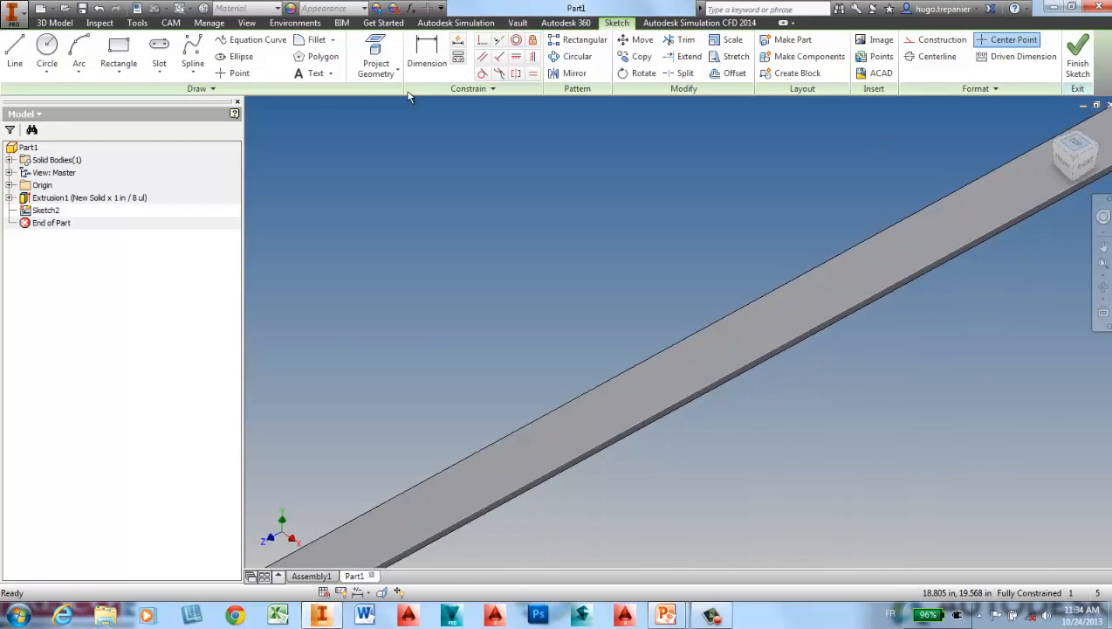
{"action": "left_click", "coordinate": [159, 69]}
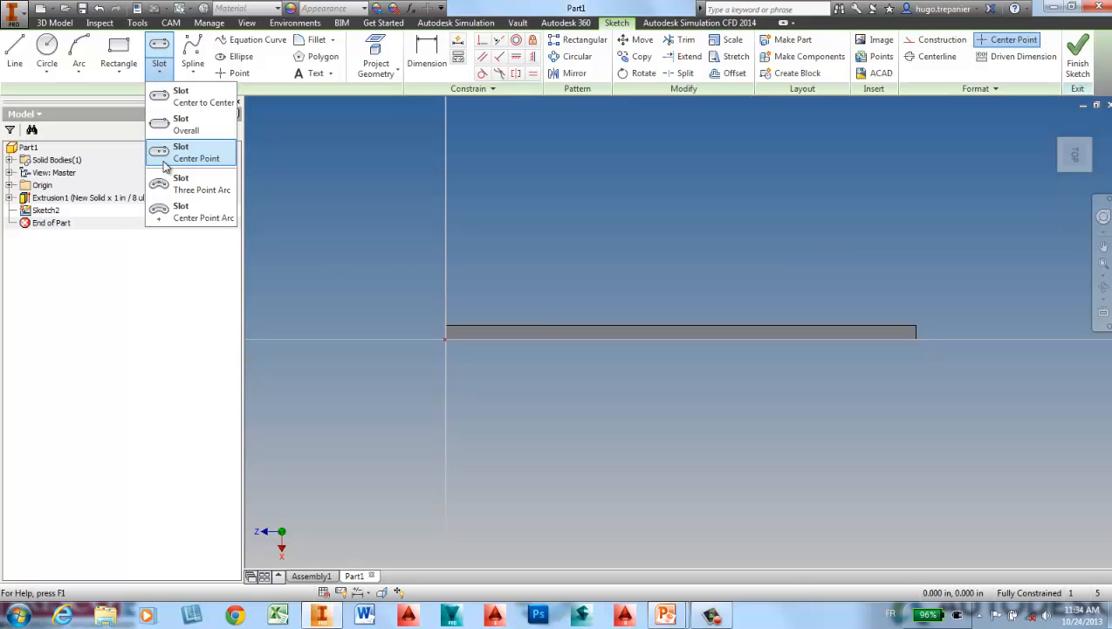
{"action": "left_click", "coordinate": [188, 96]}
{"action": "scroll", "coordinate": [447, 331], "scroll_direction": "up", "scroll_amount": 10}
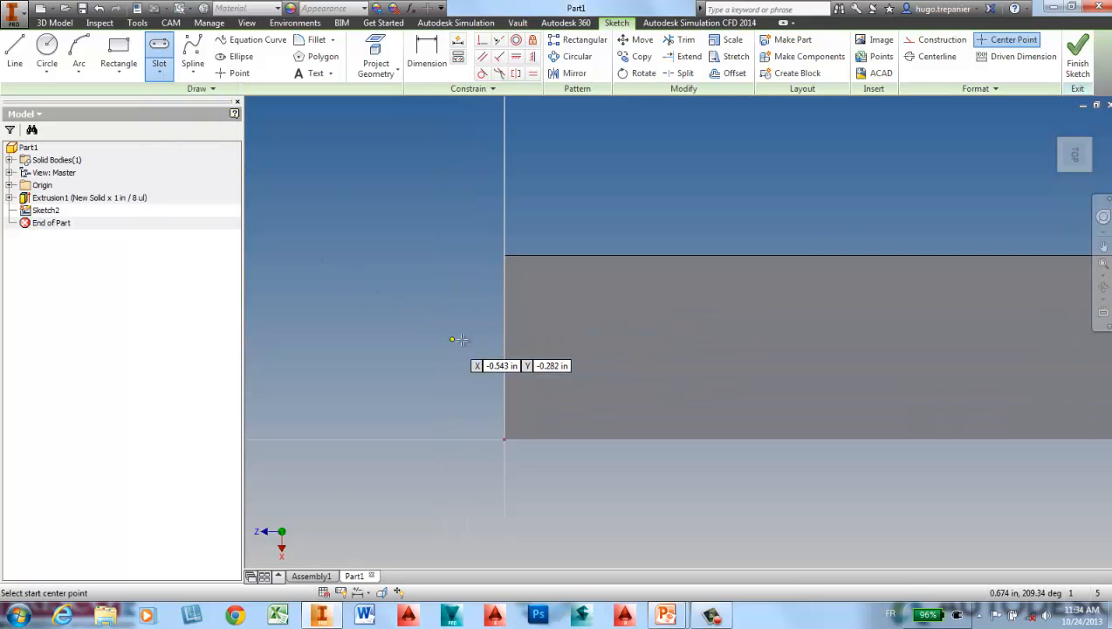
{"action": "left_click", "coordinate": [655, 351]}
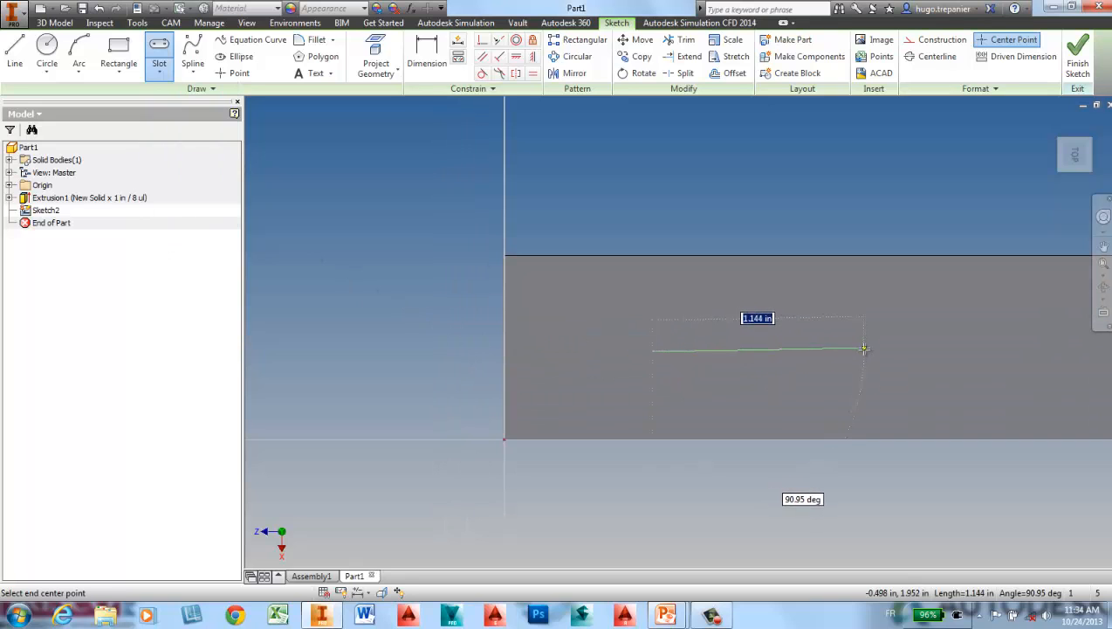
{"action": "left_click", "coordinate": [864, 351]}
{"action": "left_click", "coordinate": [910, 351]}
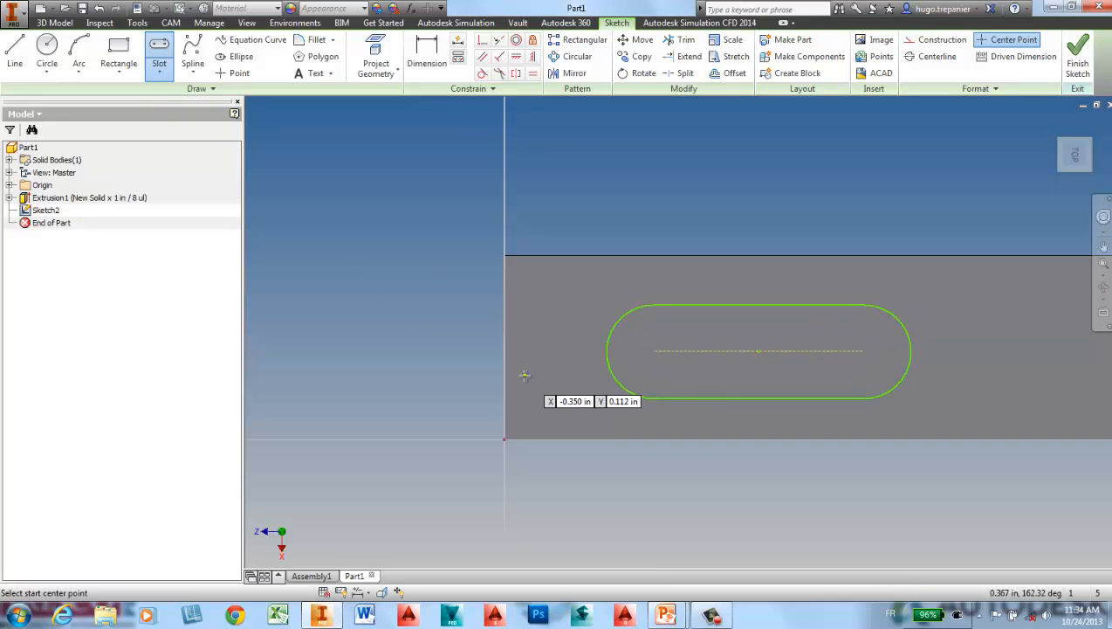
Sketch a three-point arc slot beside the straight slot on the bar, with a center-arc radius of about 0.38 in.
{"action": "scroll", "coordinate": [526, 375], "scroll_direction": "down", "scroll_amount": 3}
{"action": "middle_click_drag", "start_coordinate": [559, 372], "coordinate": [265, 345]}
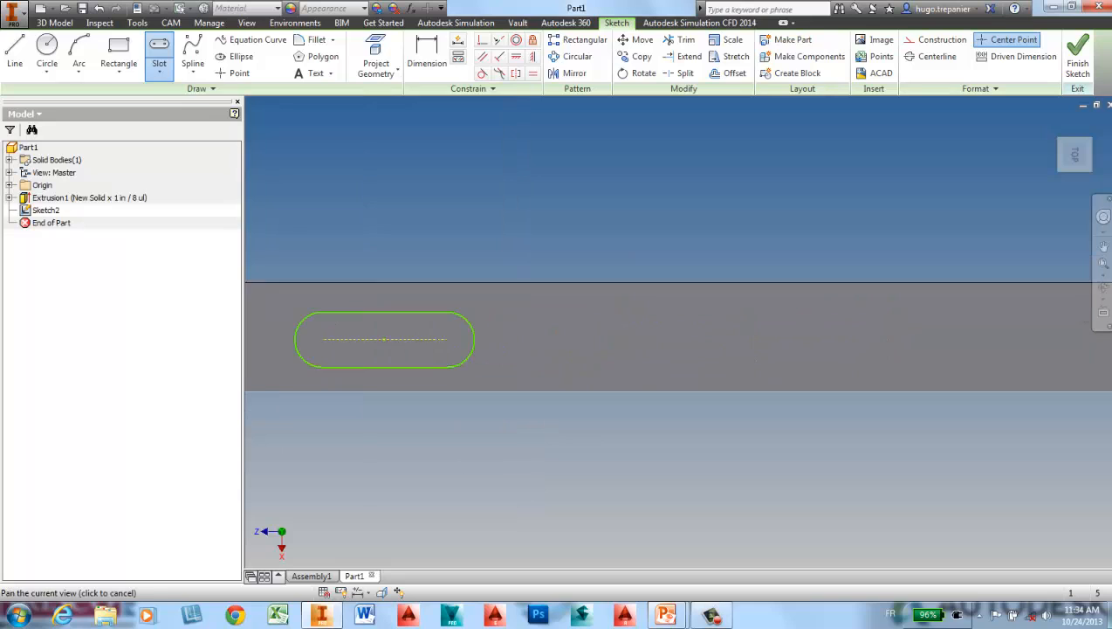
{"action": "left_click", "coordinate": [159, 73]}
{"action": "left_click", "coordinate": [188, 183]}
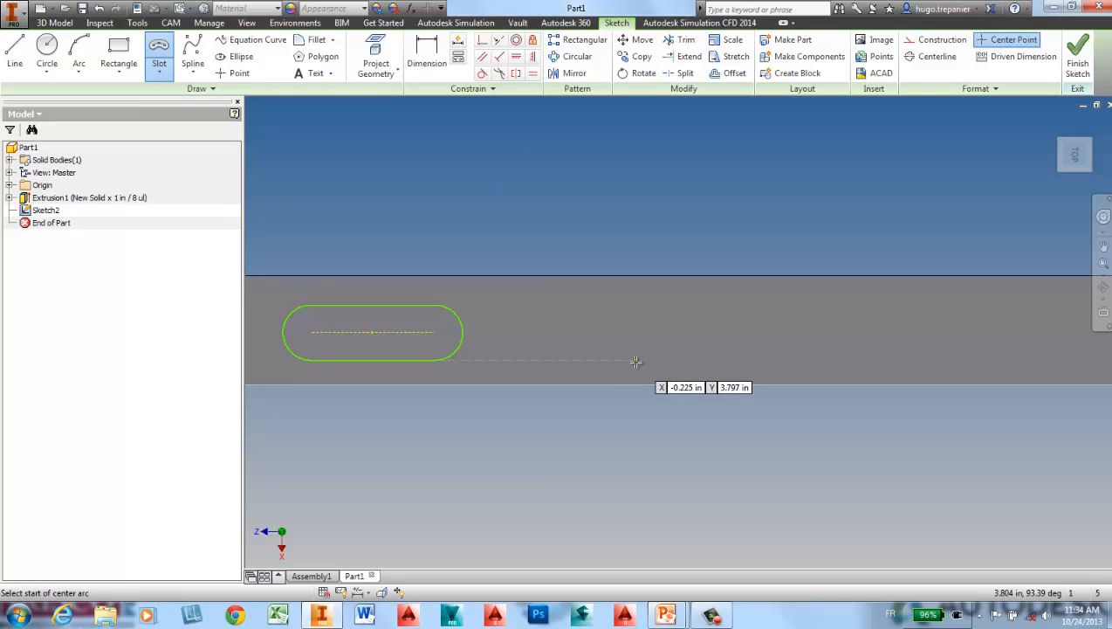
{"action": "left_click", "coordinate": [626, 335]}
{"action": "left_click", "coordinate": [693, 313]}
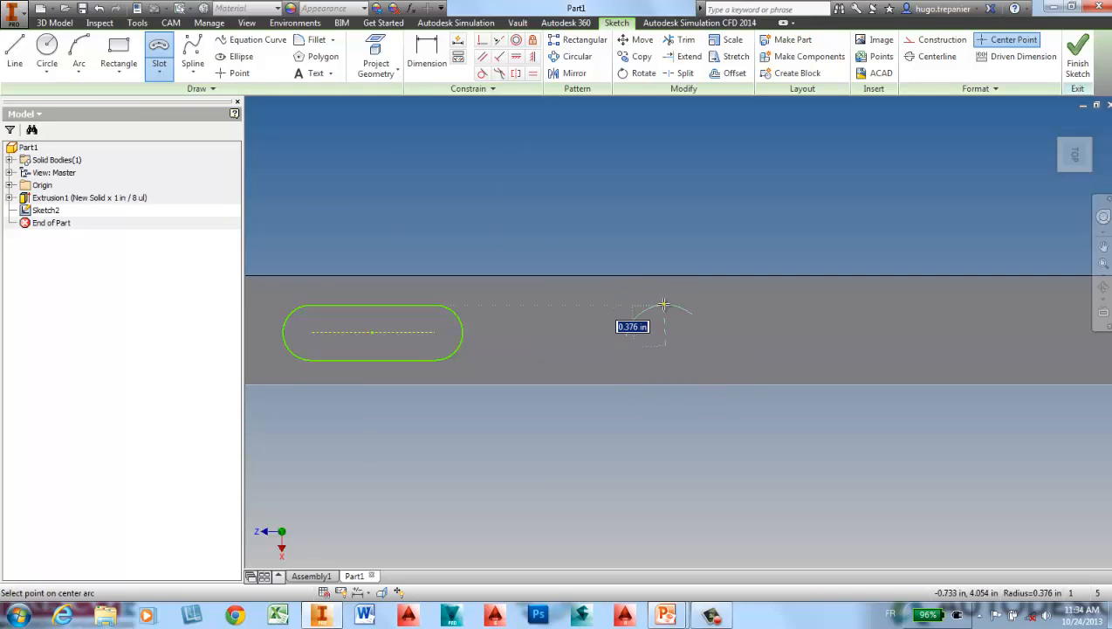
{"action": "left_click", "coordinate": [663, 305]}
{"action": "left_click", "coordinate": [696, 307]}
{"action": "scroll", "coordinate": [799, 329], "scroll_direction": "up", "scroll_amount": 2}
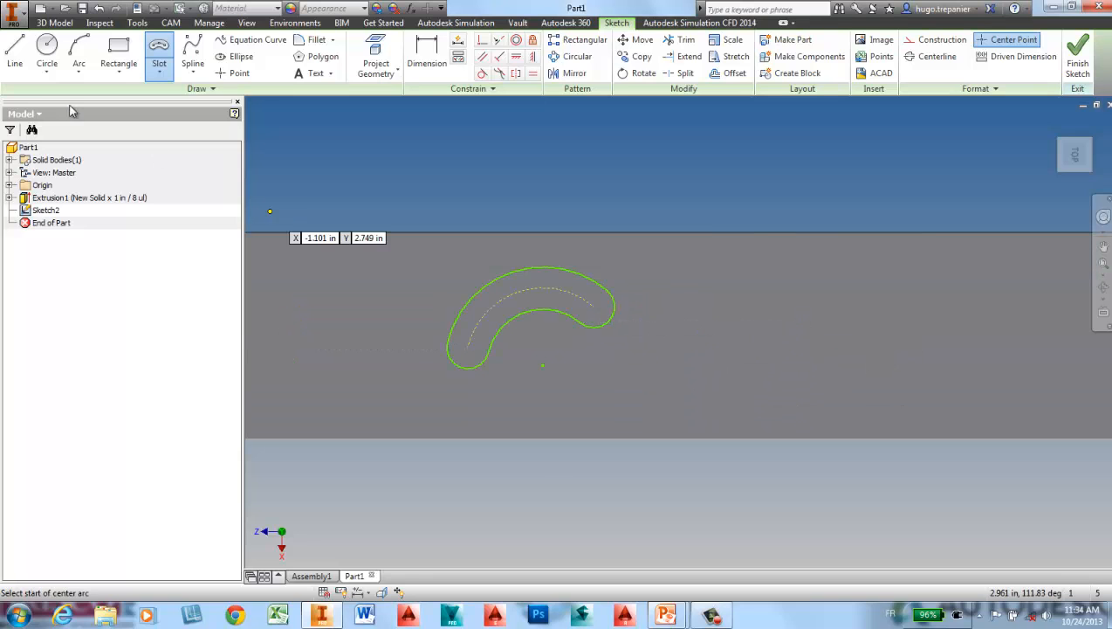
Sketch a second, larger three-point arc slot further along the bar, about 0.31 in wide.
{"action": "left_click", "coordinate": [810, 365]}
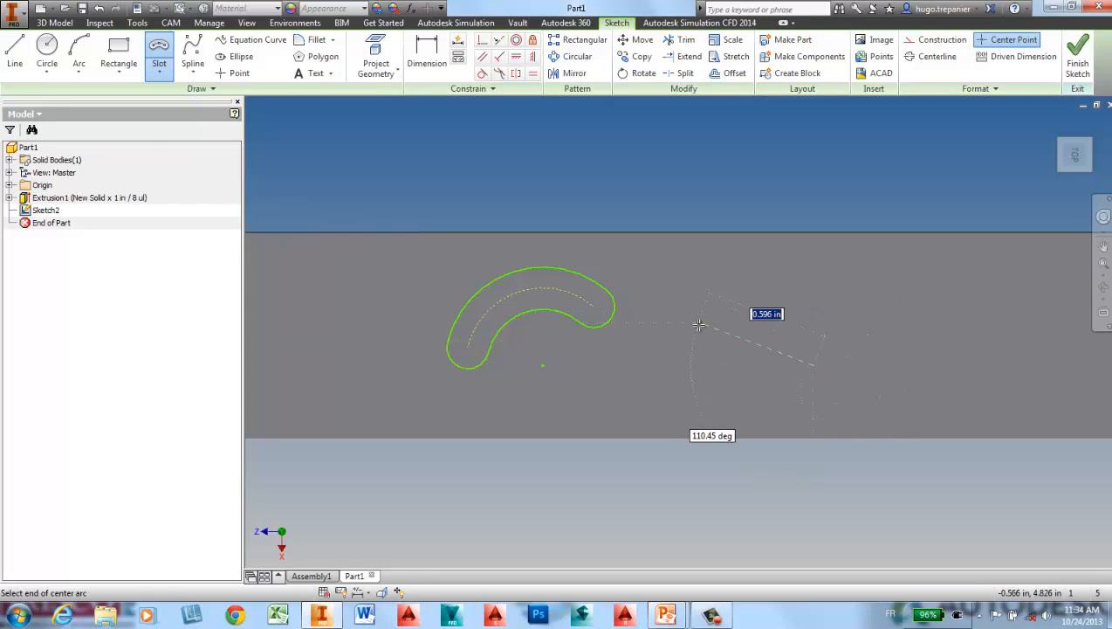
{"action": "left_click", "coordinate": [939, 336]}
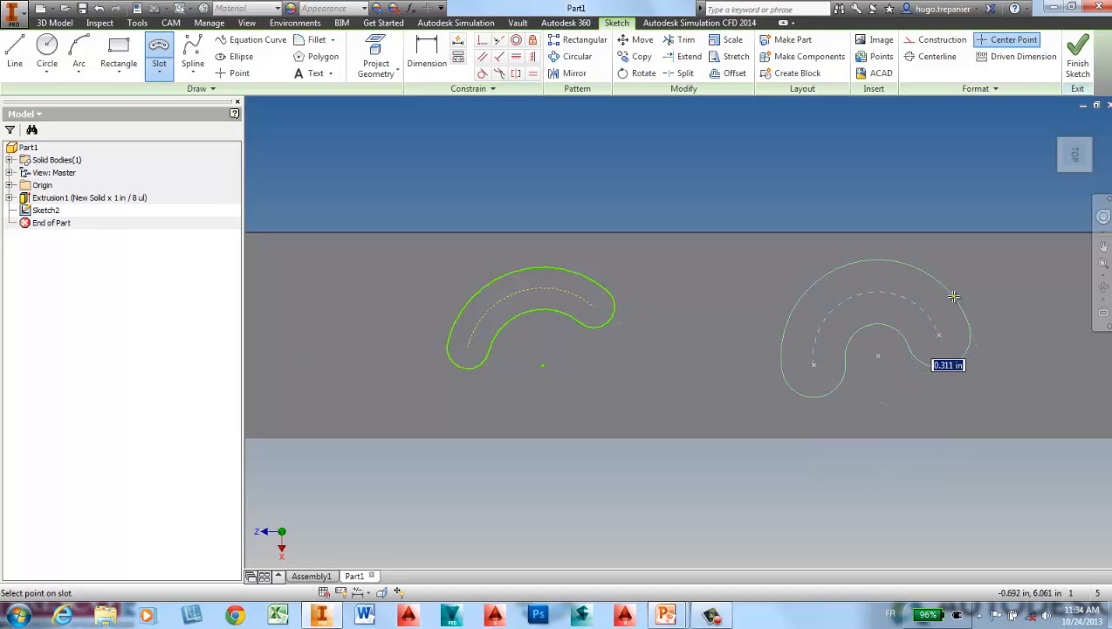
{"action": "left_click", "coordinate": [938, 367]}
Sketch a third three-point arc slot further along the bar, with its arc endpoints 0.5 in apart at an 80-degree angle.
{"action": "middle_click_drag", "start_coordinate": [841, 363], "coordinate": [553, 379]}
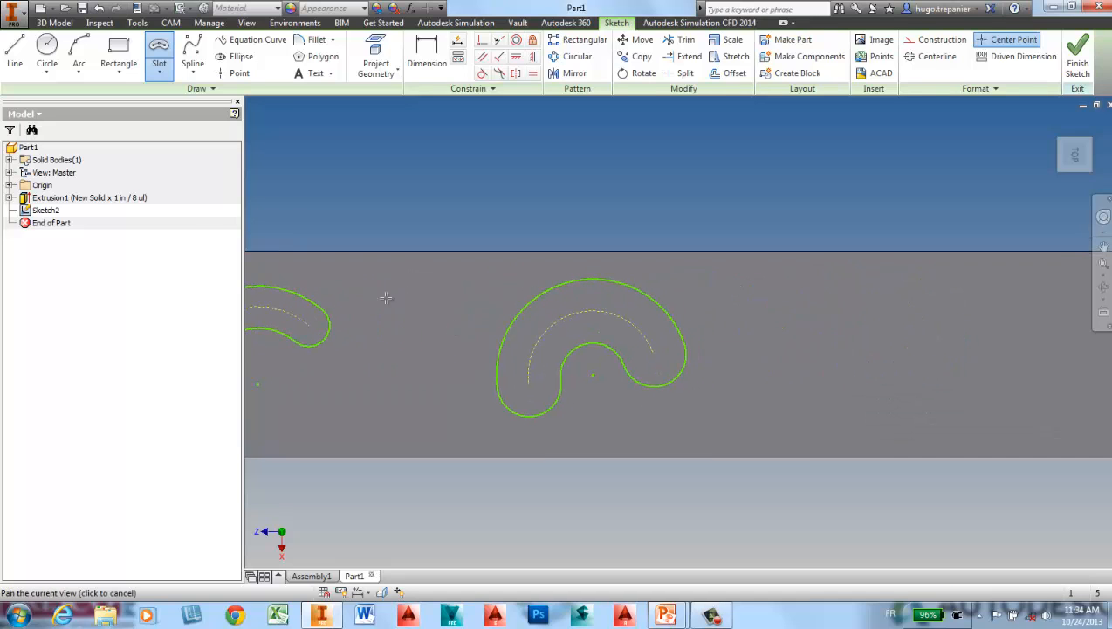
{"action": "left_click", "coordinate": [992, 377]}
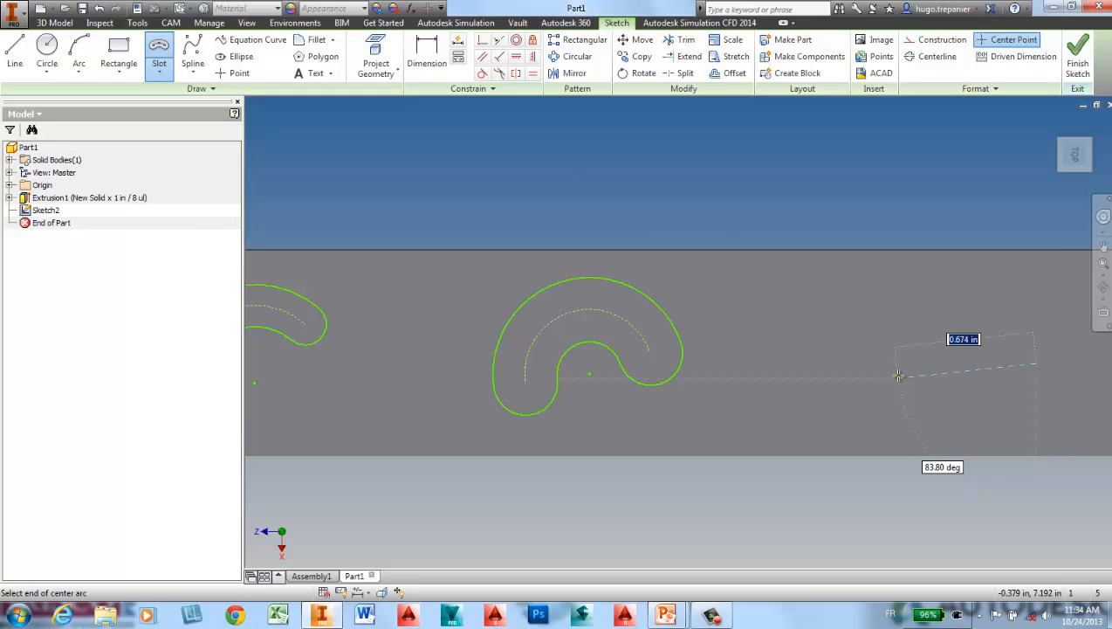
{"action": "type", "text": ".5"}
{"action": "key", "text": "Tab"}
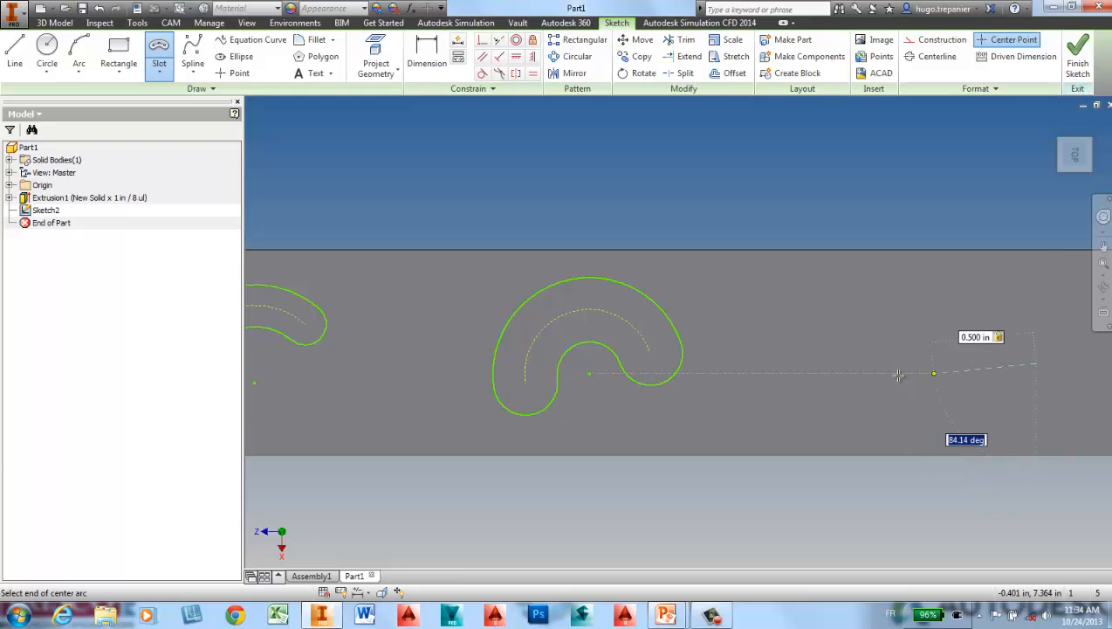
{"action": "type", "text": "8"}
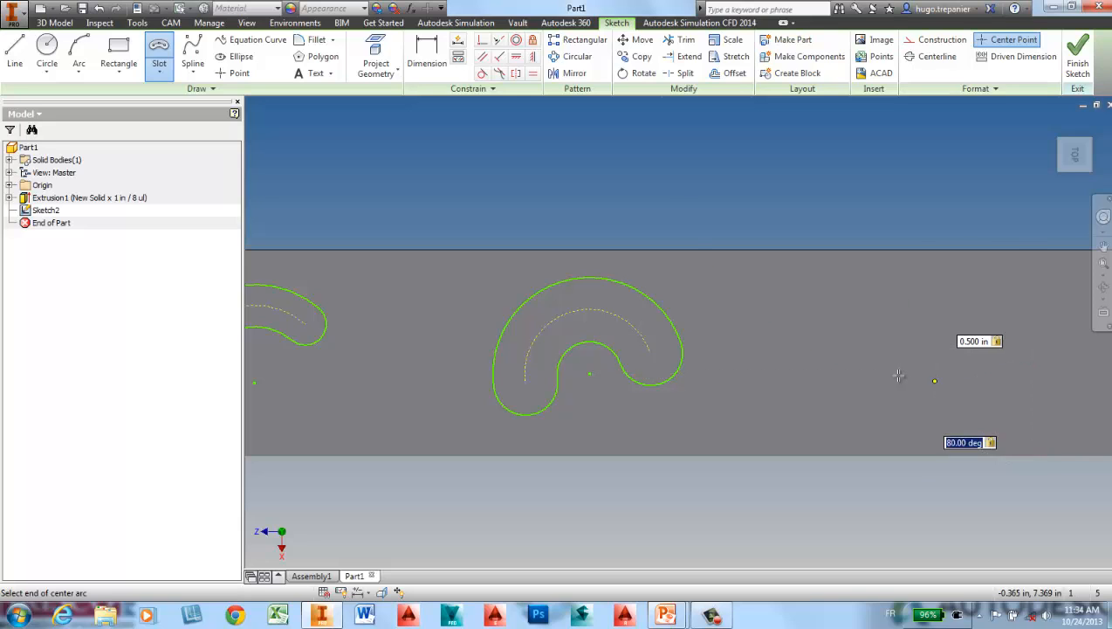
{"action": "key", "text": "Return"}
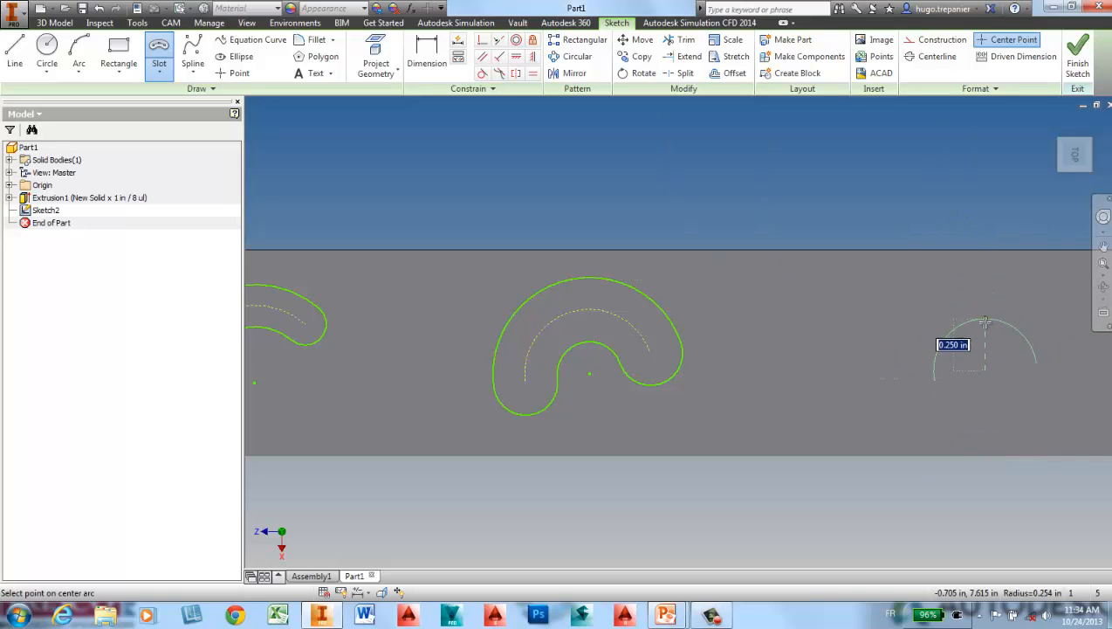
{"action": "left_click", "coordinate": [965, 387]}
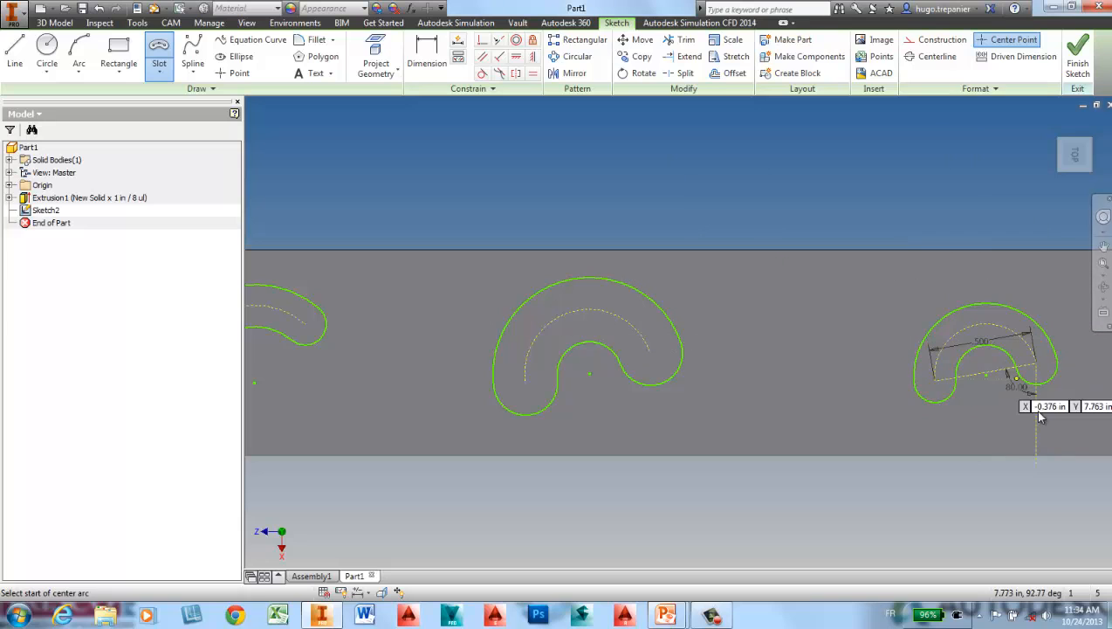
{"action": "middle_click_drag", "start_coordinate": [847, 388], "coordinate": [826, 386]}
{"action": "middle_click_drag", "start_coordinate": [987, 371], "coordinate": [786, 349]}
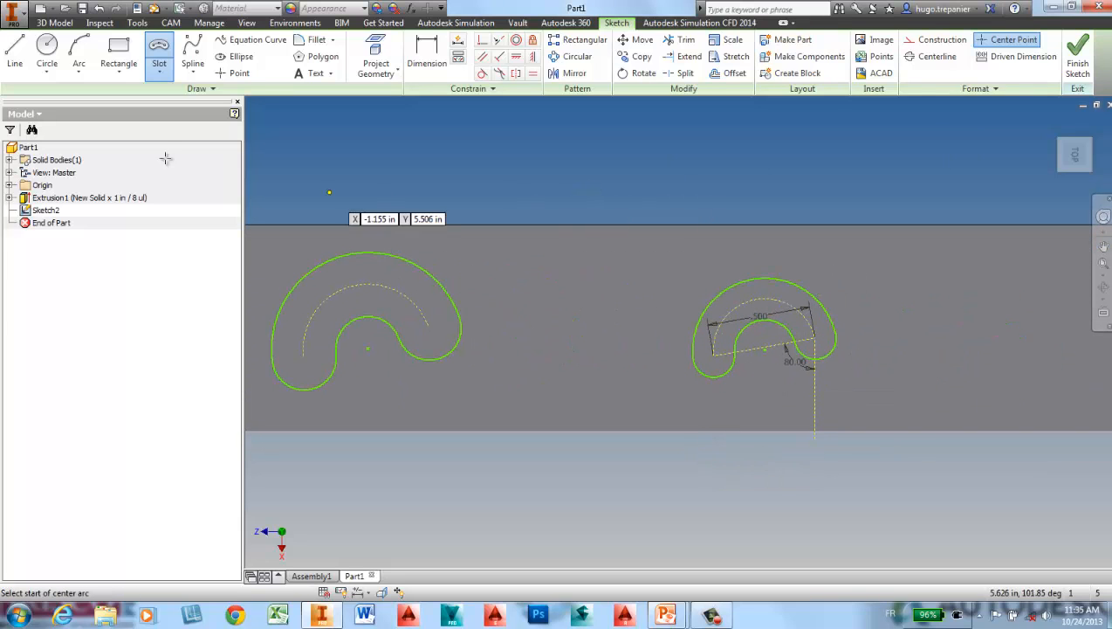
Switch to the PowerPoint slide show and advance to "Mise en plan plus facile", through its points on split tables and Raster views.
{"action": "key", "text": "alt+Tab"}
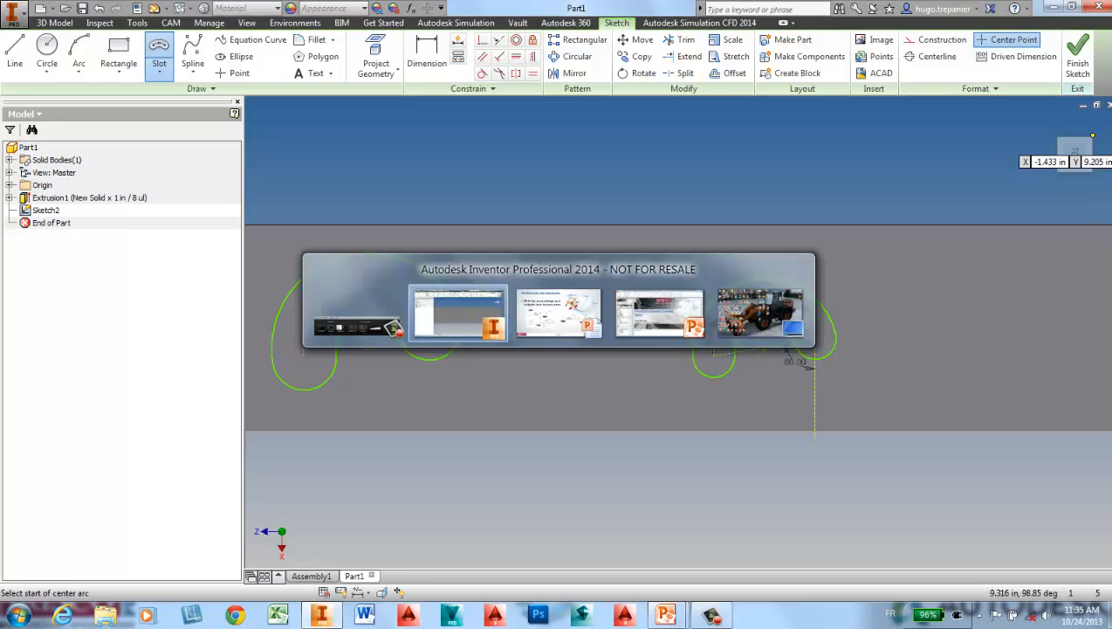
{"action": "key", "text": "alt+Tab"}
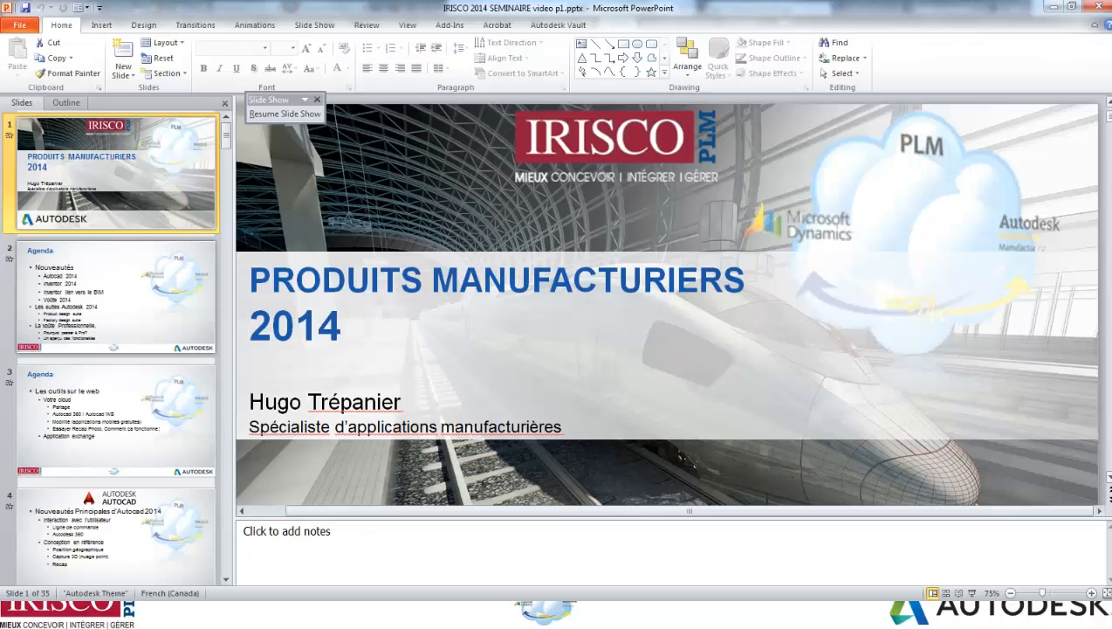
{"action": "key", "text": "alt+Tab"}
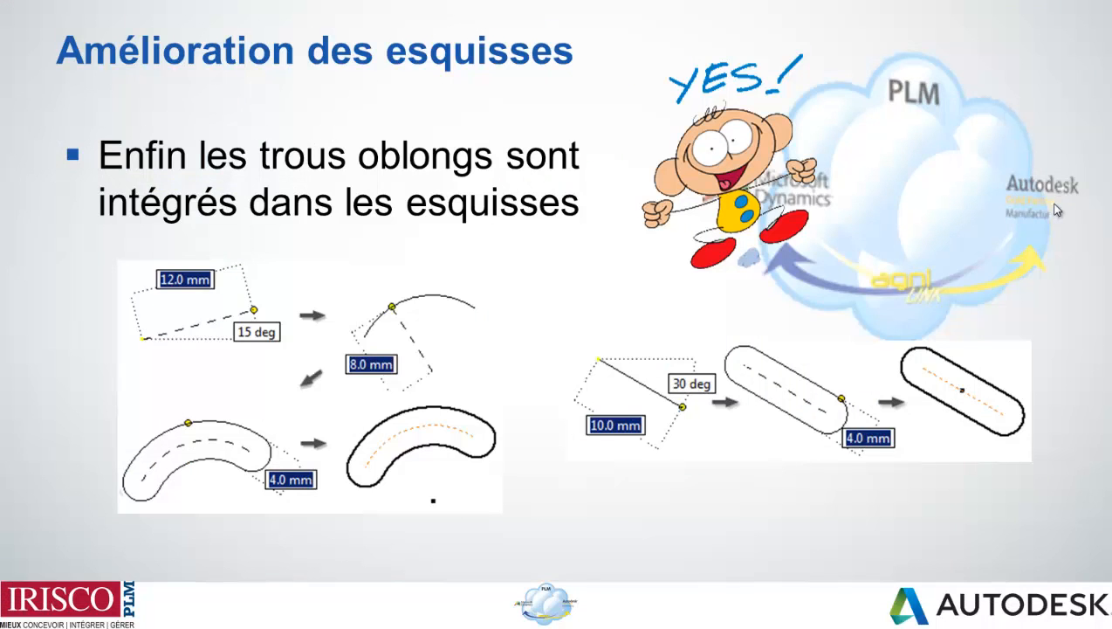
{"action": "key", "text": "Right"}
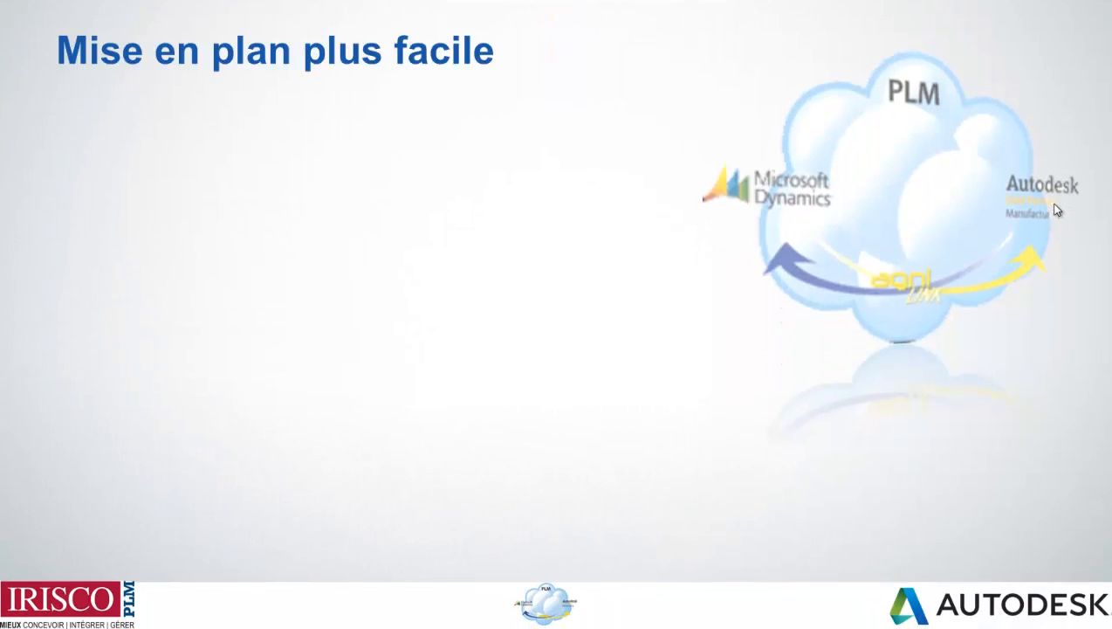
{"action": "key", "text": "Right"}
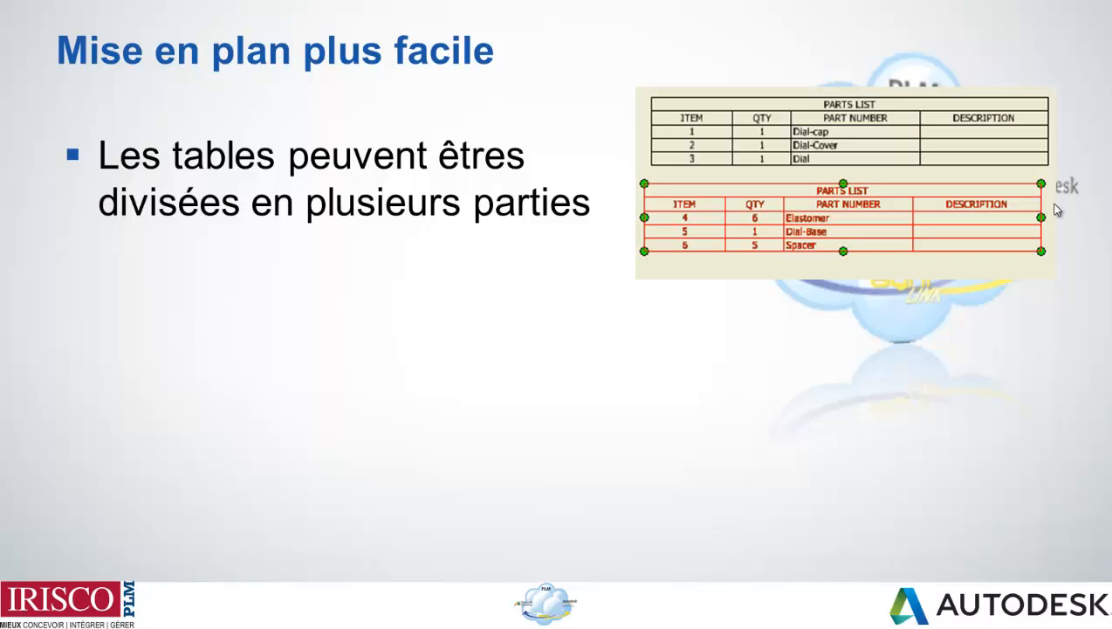
{"action": "key", "text": "Right"}
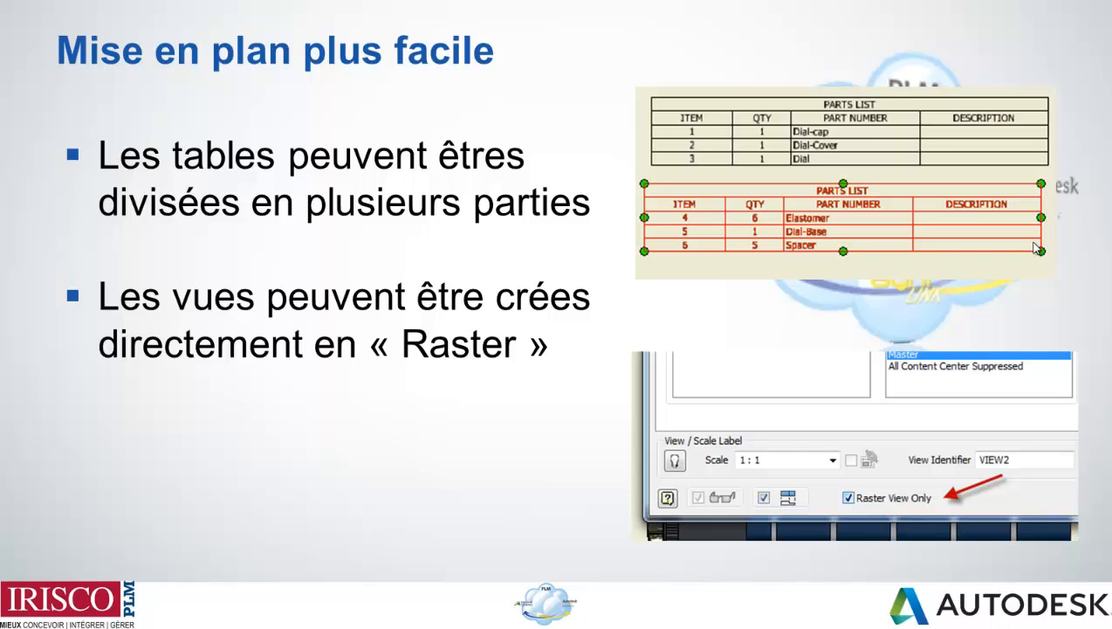
Switch back to Inventor and close the slotted bar part and the fork assembly without saving.
{"action": "key", "text": "alt+Tab"}
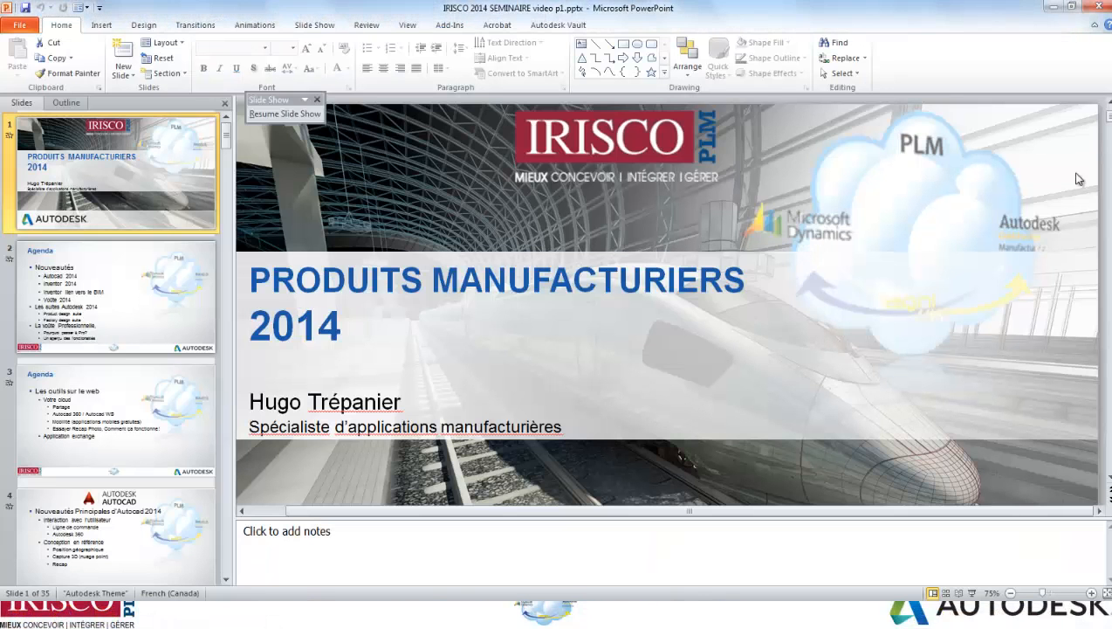
{"action": "key", "text": "alt+Tab"}
{"action": "key", "text": "alt+Tab"}
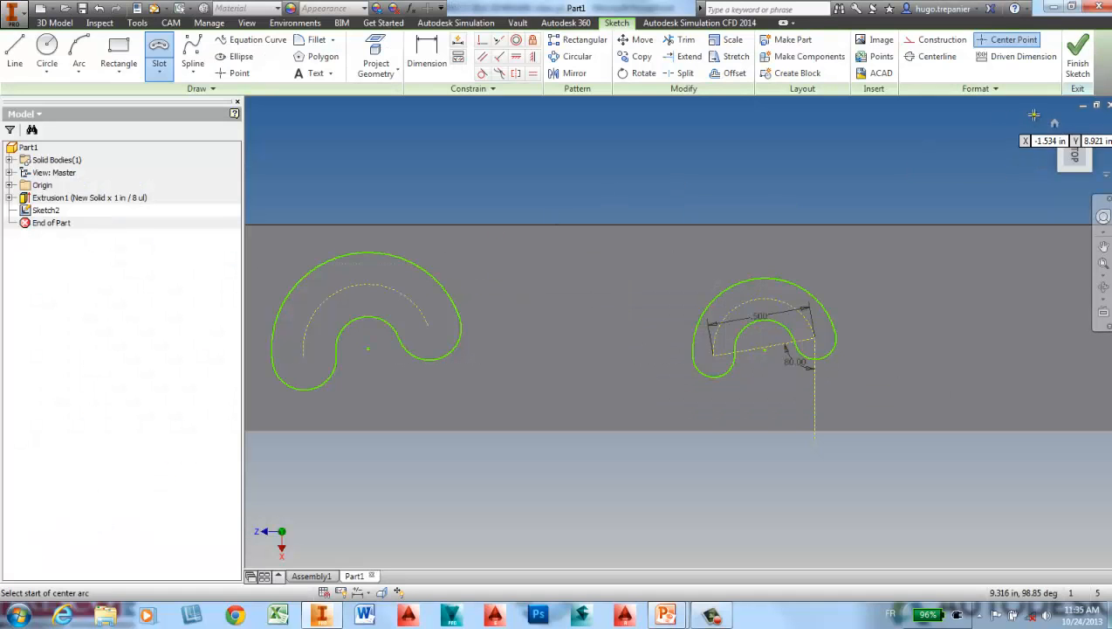
{"action": "left_click", "coordinate": [1109, 104]}
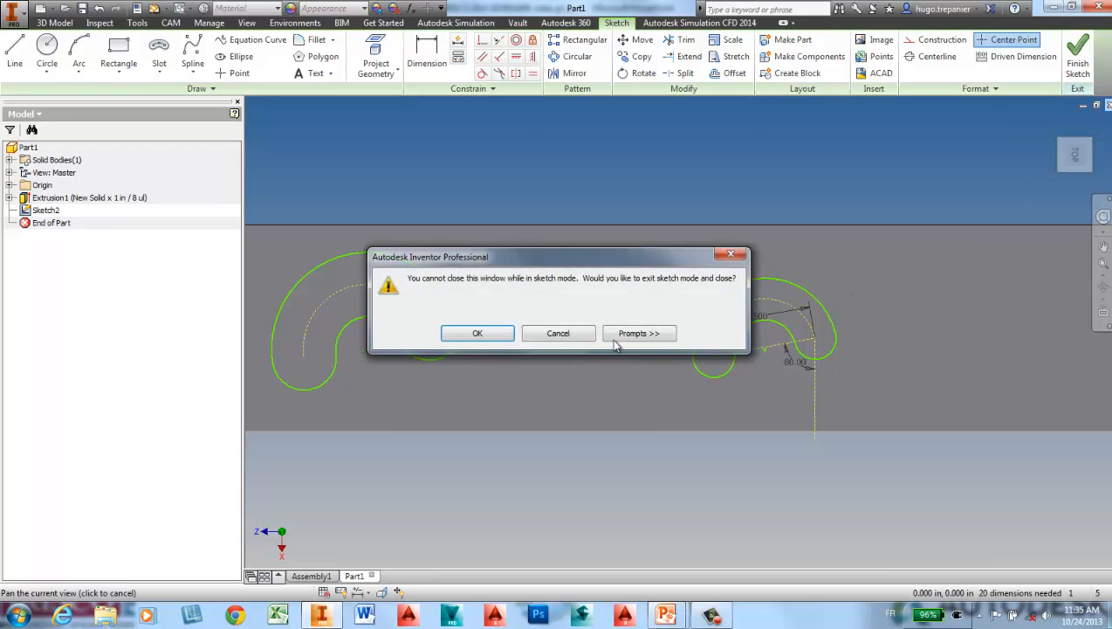
{"action": "left_click", "coordinate": [490, 340]}
{"action": "left_click", "coordinate": [517, 335]}
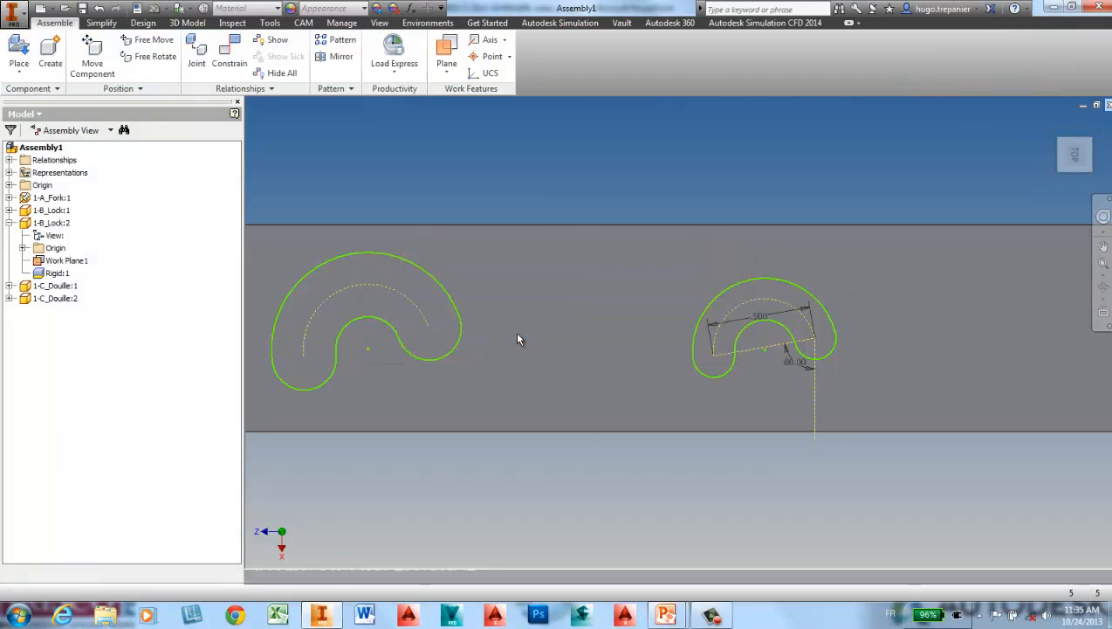
{"action": "left_click", "coordinate": [1109, 104]}
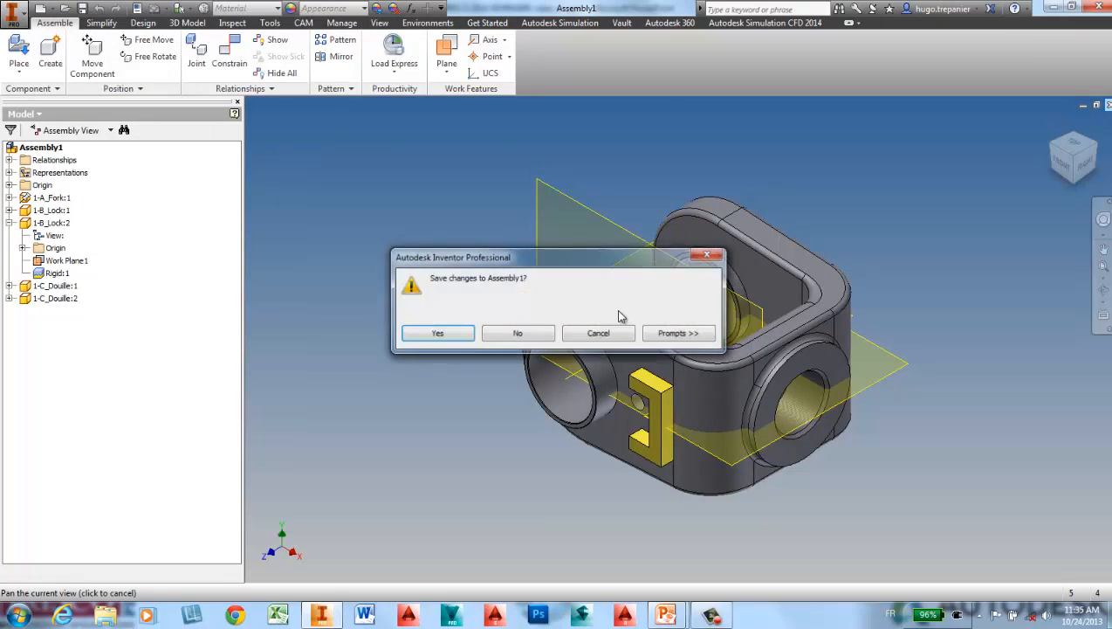
{"action": "left_click", "coordinate": [515, 341]}
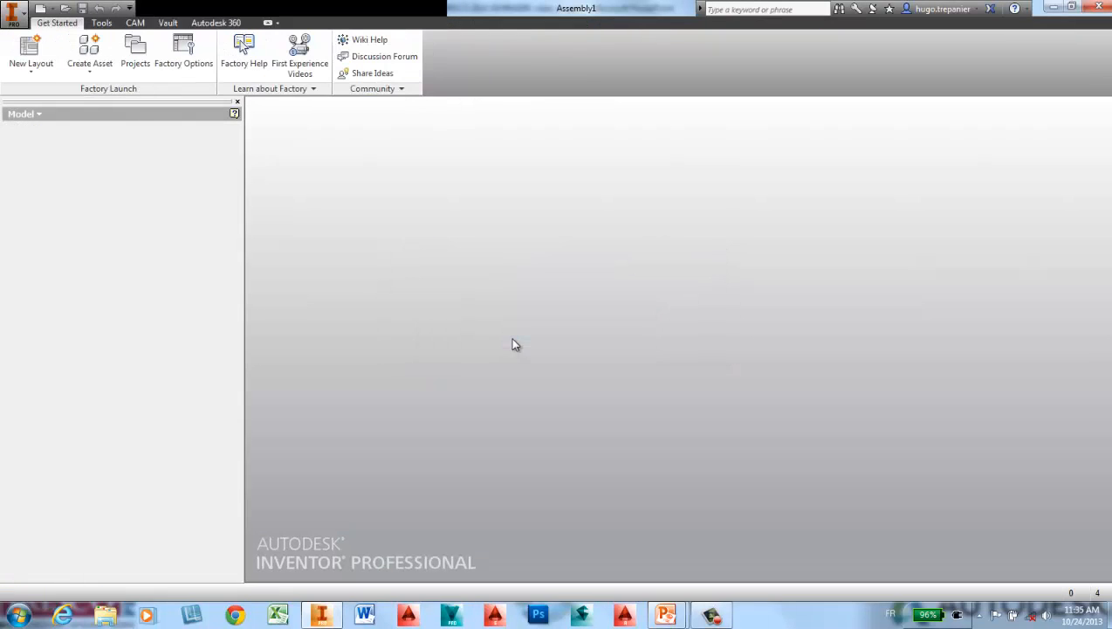
Open the assembly _PK46.37.00.000.iam from the "Assy, Chassis, Rear" folder.
{"action": "left_click", "coordinate": [65, 10]}
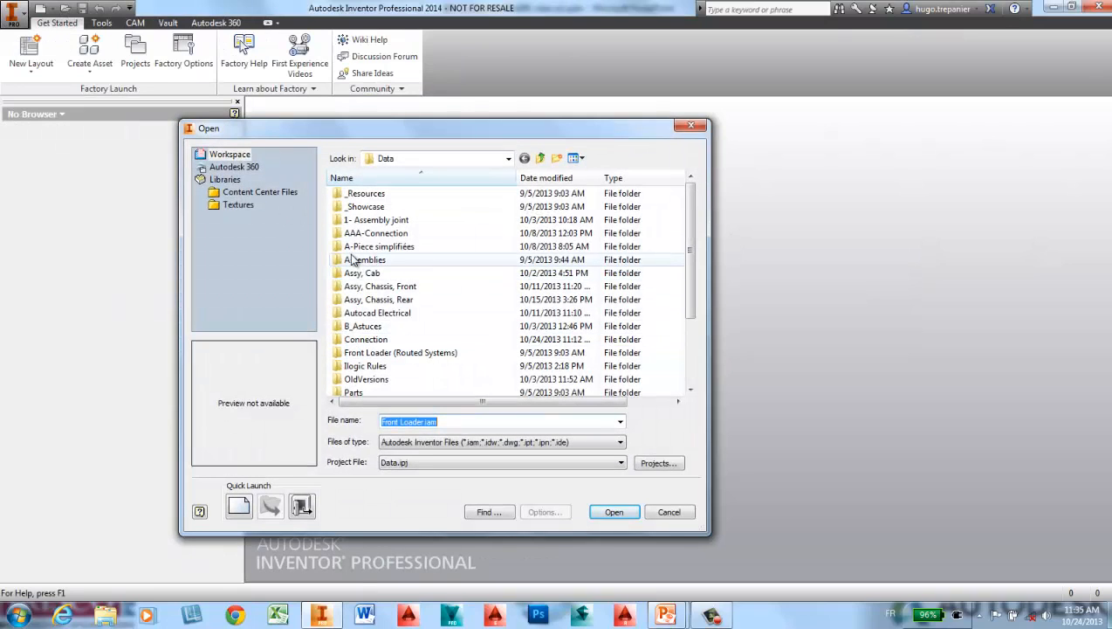
{"action": "double_click", "coordinate": [369, 301]}
{"action": "left_click", "coordinate": [382, 248]}
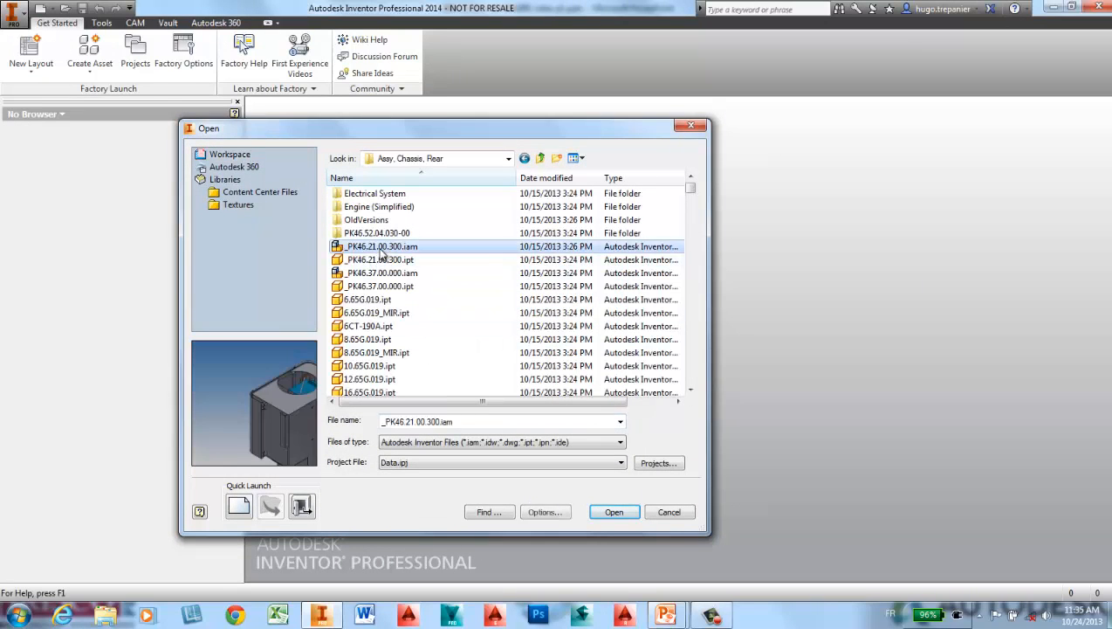
{"action": "left_click", "coordinate": [384, 273]}
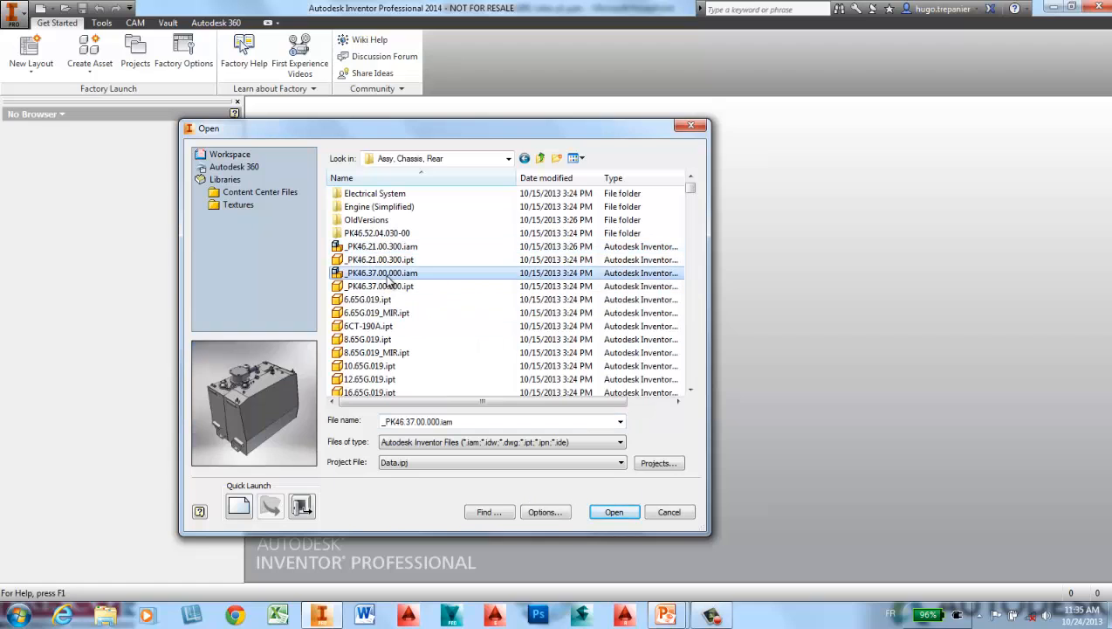
{"action": "left_click", "coordinate": [613, 515]}
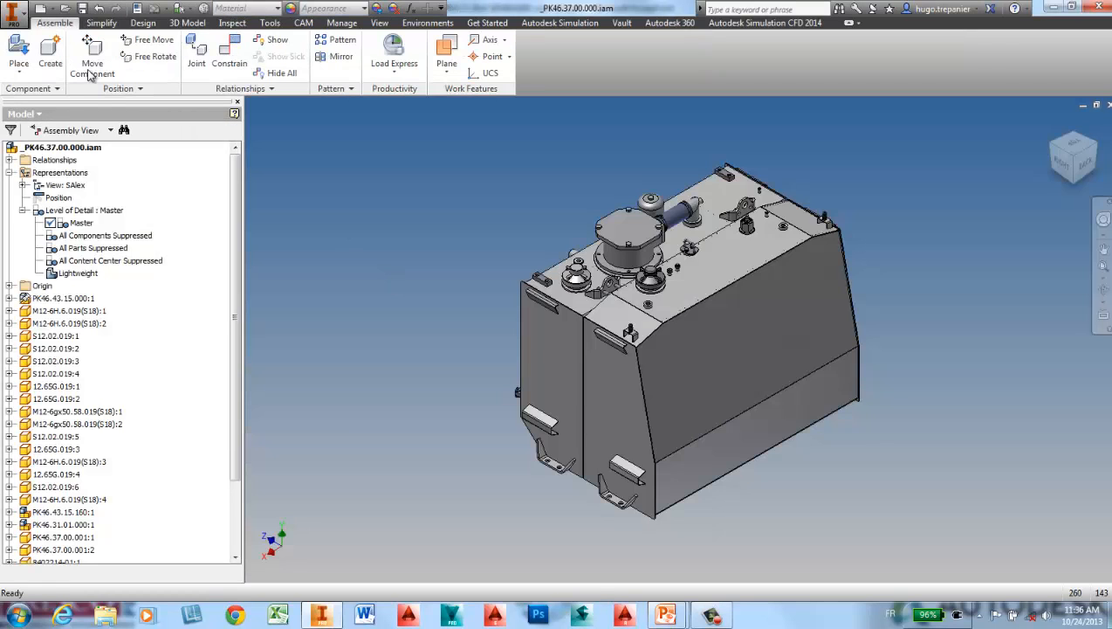
Create a new drawing file from a drawing template for the open tank assembly.
{"action": "left_click", "coordinate": [14, 16]}
{"action": "left_click", "coordinate": [40, 86]}
{"action": "double_click", "coordinate": [368, 336]}
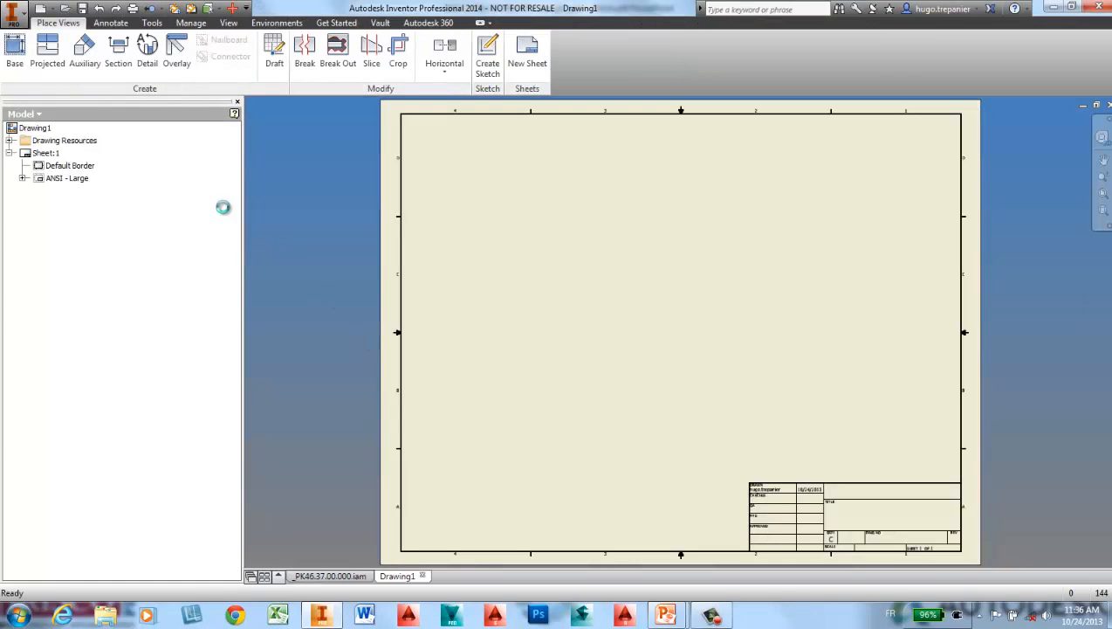
Place a raster-only base view of the tank assembly in the Right orientation on the lower left of the sheet.
{"action": "left_click", "coordinate": [15, 53]}
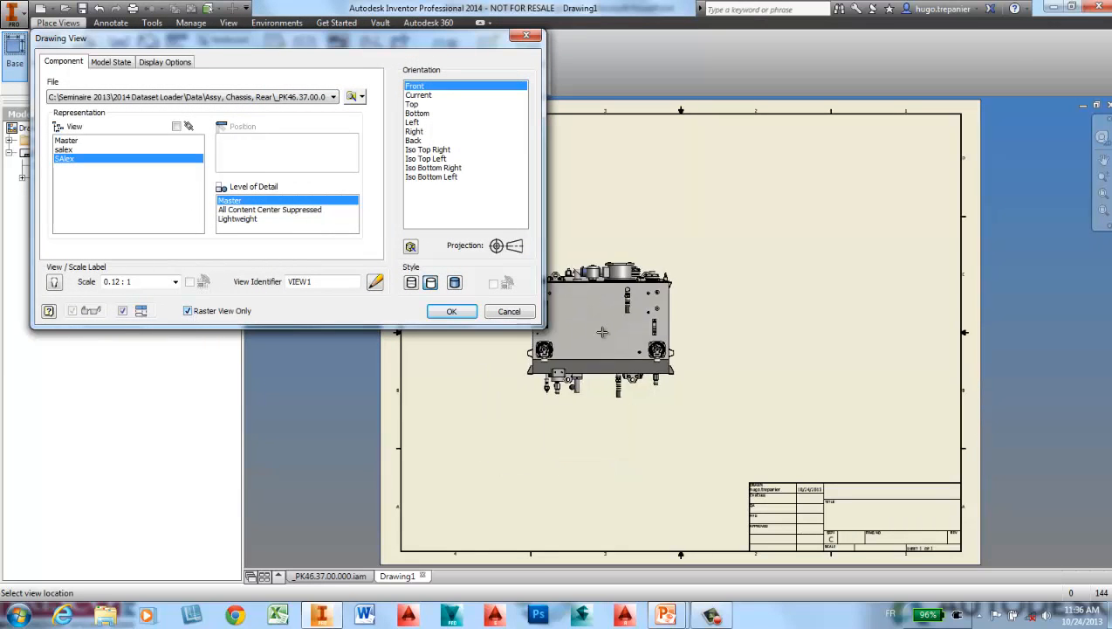
{"action": "left_click", "coordinate": [427, 131]}
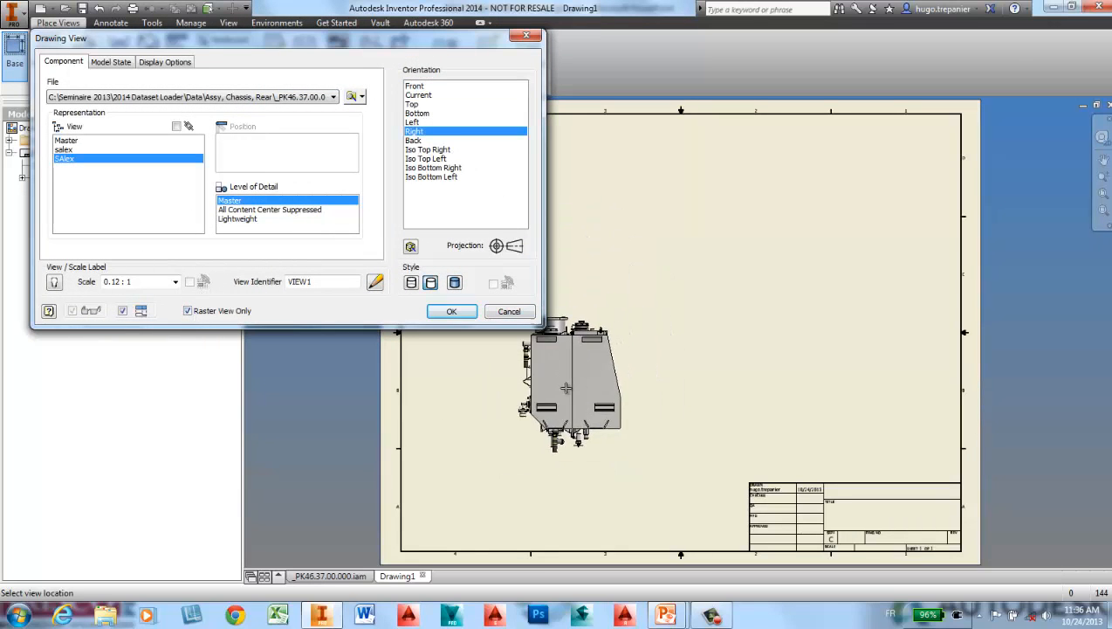
{"action": "left_click", "coordinate": [569, 390]}
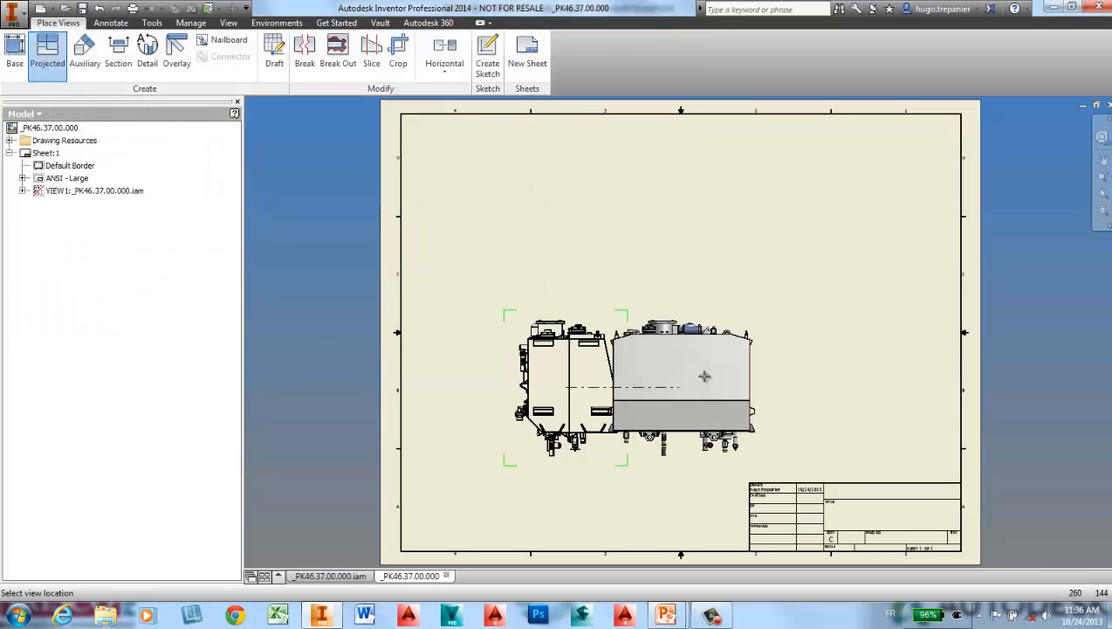
Create two projected views from the base view: a side view to its right and an isometric view above that.
{"action": "left_click", "coordinate": [785, 345]}
{"action": "left_click", "coordinate": [762, 231]}
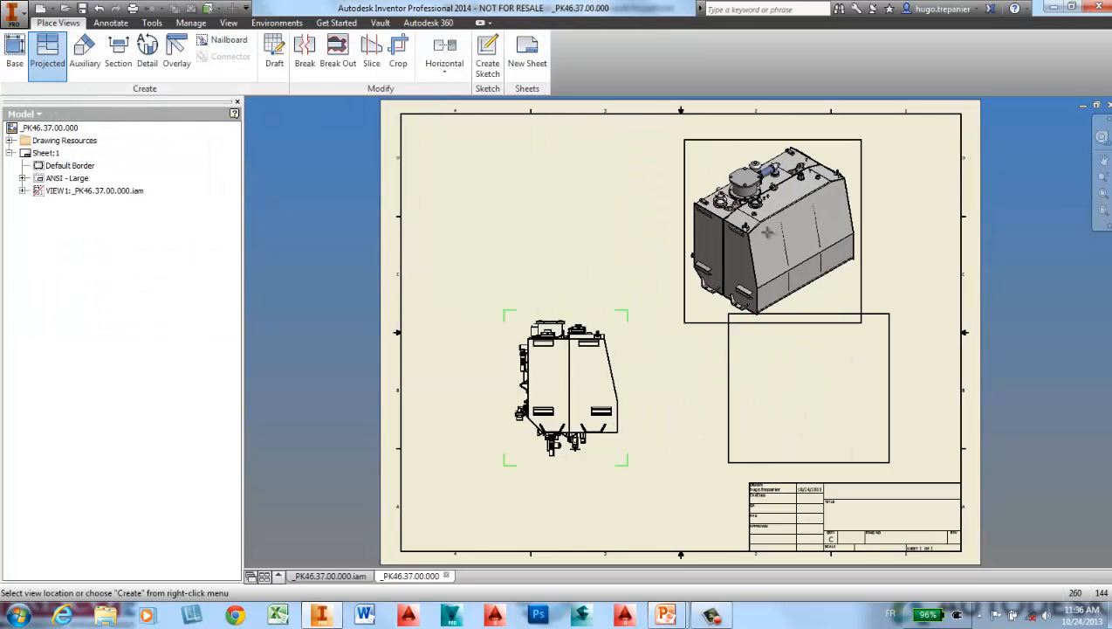
{"action": "right_click", "coordinate": [786, 275]}
{"action": "left_click", "coordinate": [807, 288]}
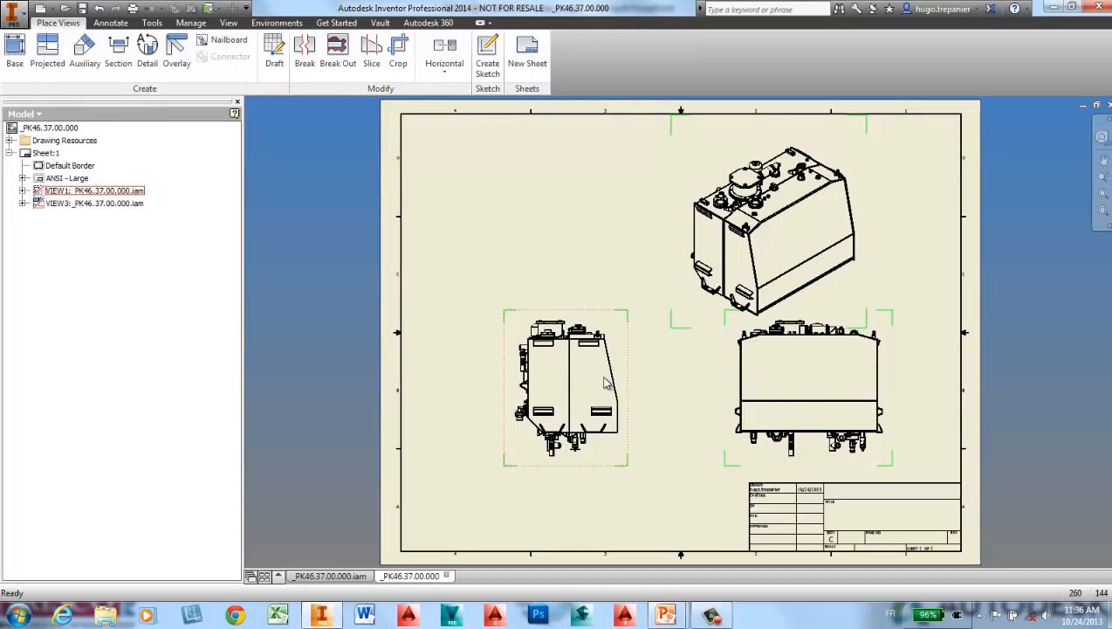
Examine the line quality of the raster base and projected isometric views up close, and the options available for the base view.
{"action": "scroll", "coordinate": [604, 390], "scroll_direction": "up", "scroll_amount": 2}
{"action": "scroll", "coordinate": [574, 499], "scroll_direction": "up", "scroll_amount": 4}
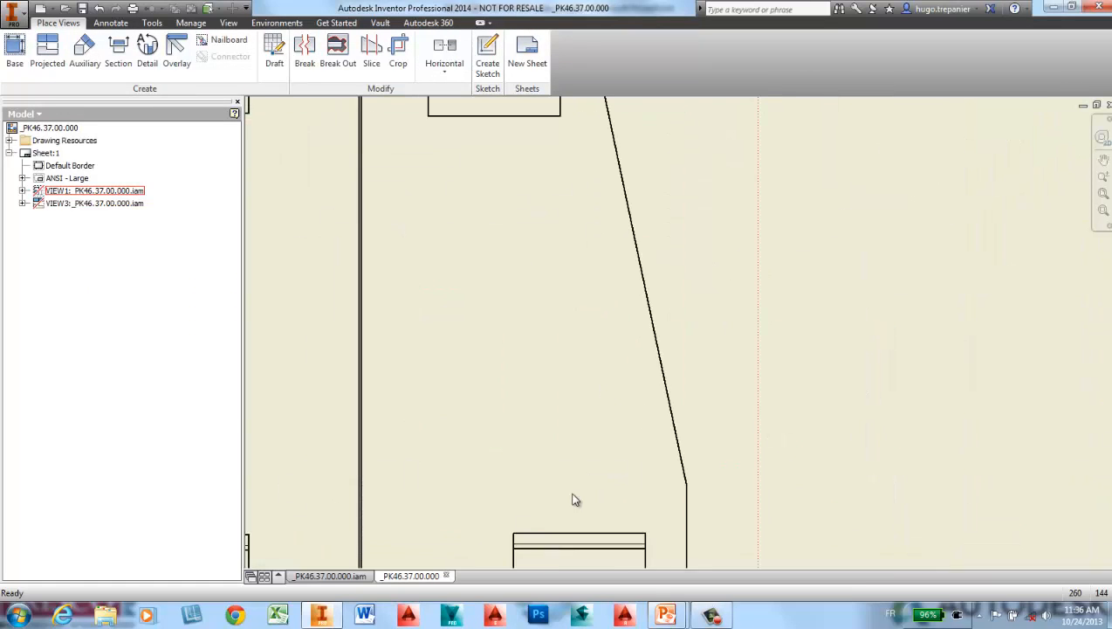
{"action": "scroll", "coordinate": [575, 499], "scroll_direction": "down", "scroll_amount": 3}
{"action": "middle_click_drag", "start_coordinate": [503, 470], "coordinate": [530, 347]}
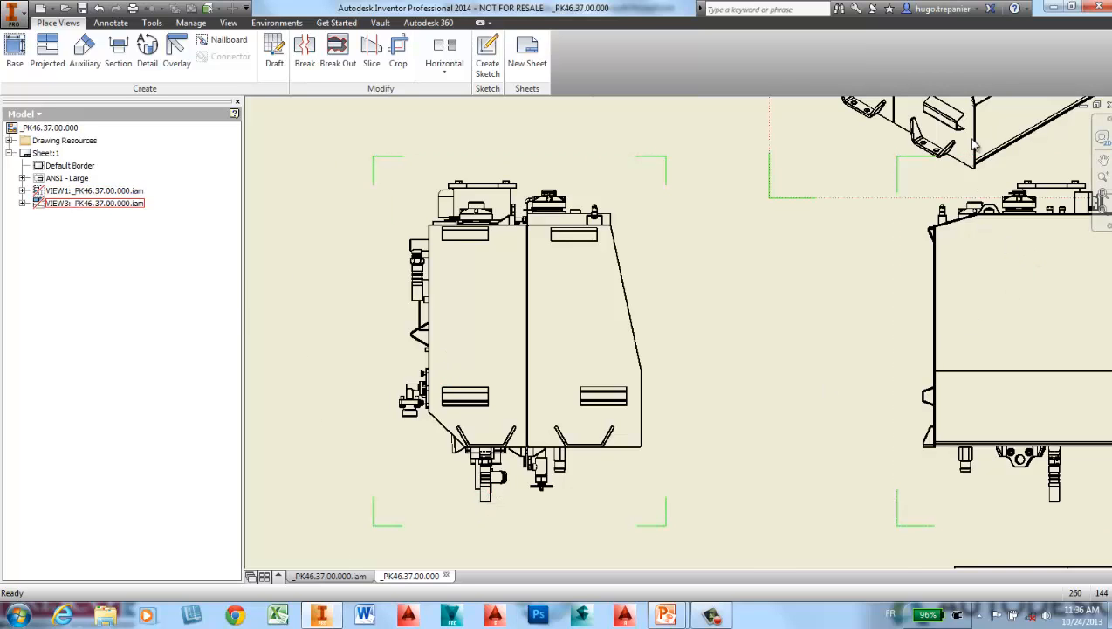
{"action": "scroll", "coordinate": [996, 295], "scroll_direction": "up", "scroll_amount": 5}
{"action": "scroll", "coordinate": [996, 294], "scroll_direction": "up", "scroll_amount": 2}
{"action": "scroll", "coordinate": [742, 322], "scroll_direction": "down", "scroll_amount": 6}
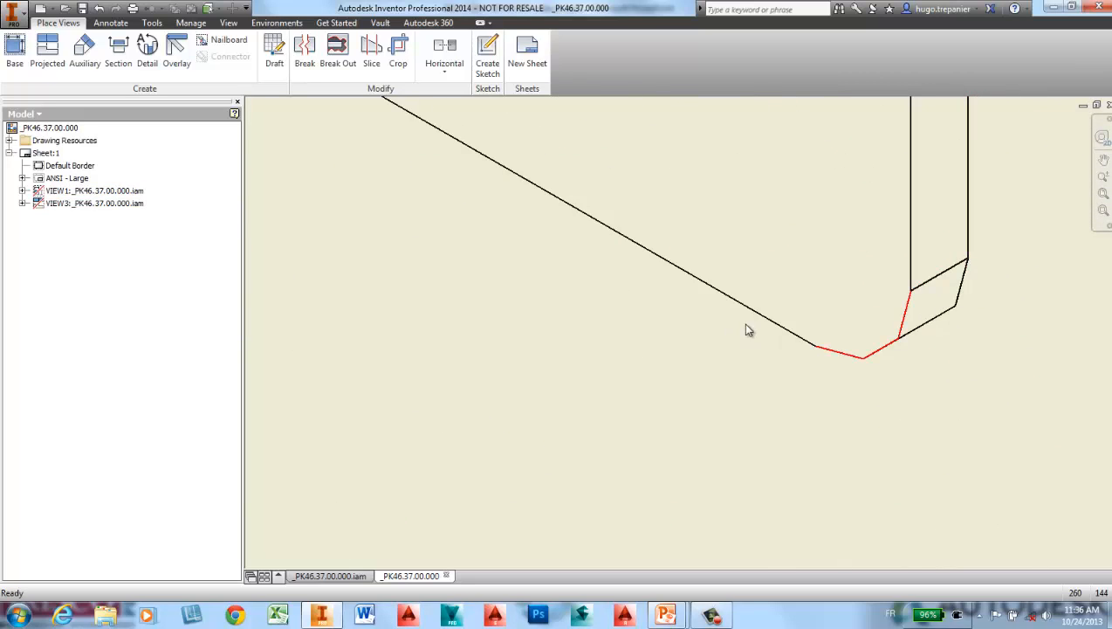
{"action": "middle_click_drag", "start_coordinate": [549, 175], "coordinate": [568, 296]}
{"action": "scroll", "coordinate": [480, 432], "scroll_direction": "down", "scroll_amount": 5}
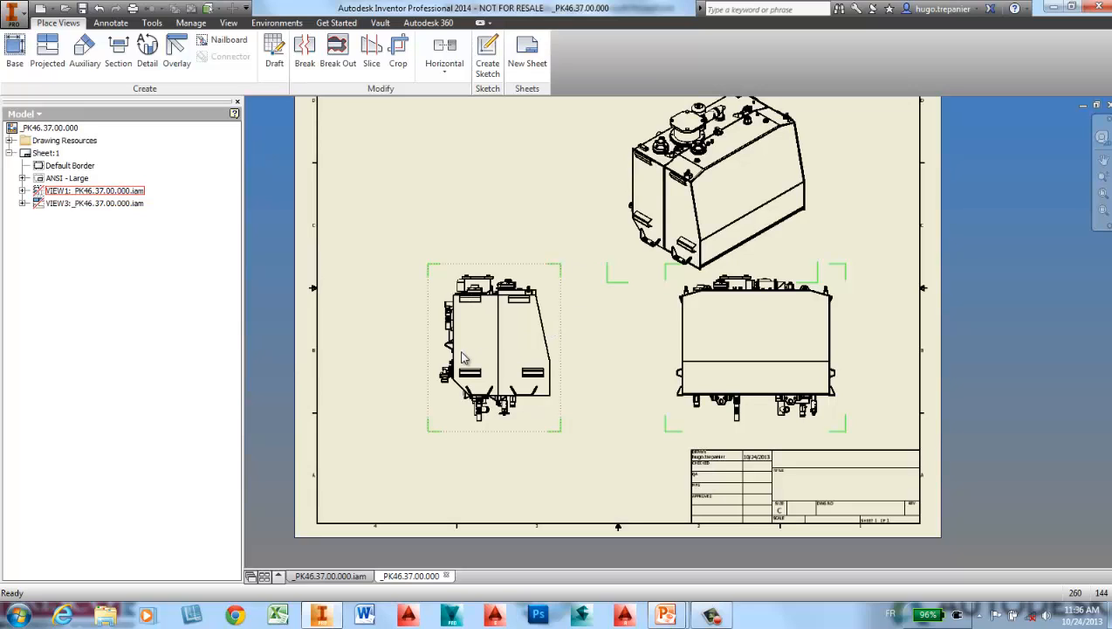
{"action": "right_click", "coordinate": [43, 191]}
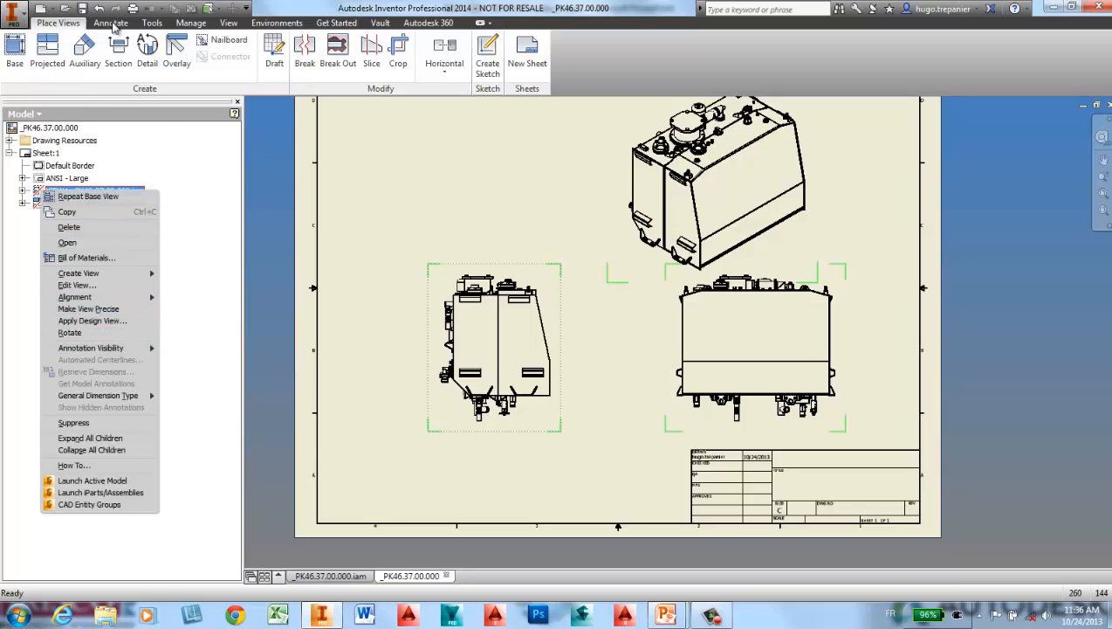
Add a vertical dimension beside the base view, from the fitting on top of the tank to its bottom edge.
{"action": "left_click", "coordinate": [113, 28]}
{"action": "left_click", "coordinate": [112, 23]}
{"action": "left_click", "coordinate": [23, 52]}
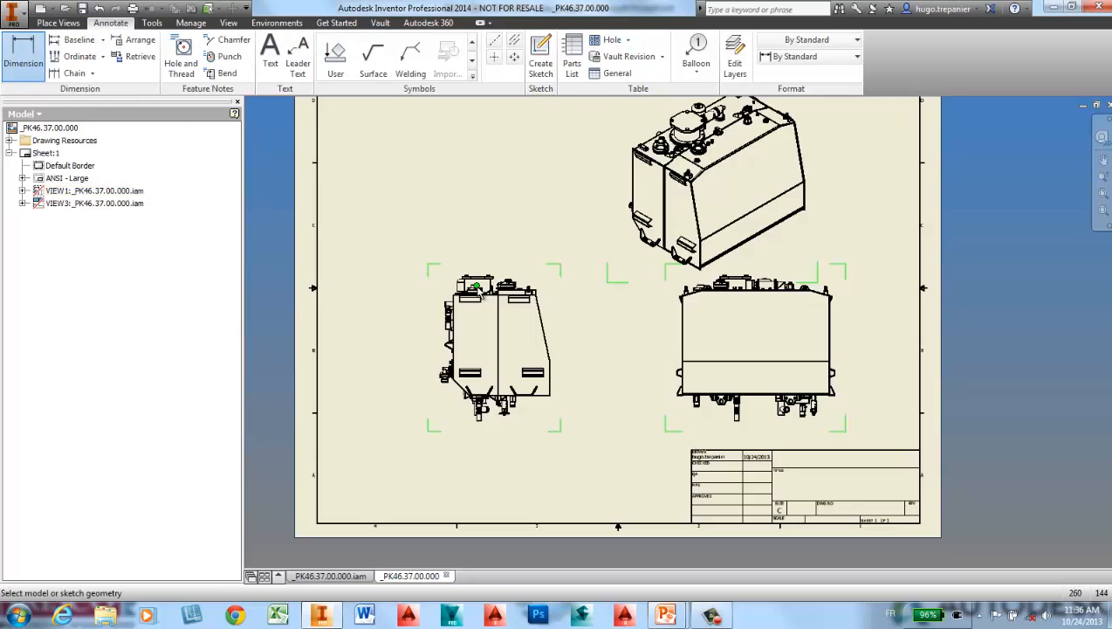
{"action": "left_click", "coordinate": [476, 289]}
{"action": "left_click", "coordinate": [434, 377]}
{"action": "left_click", "coordinate": [387, 337]}
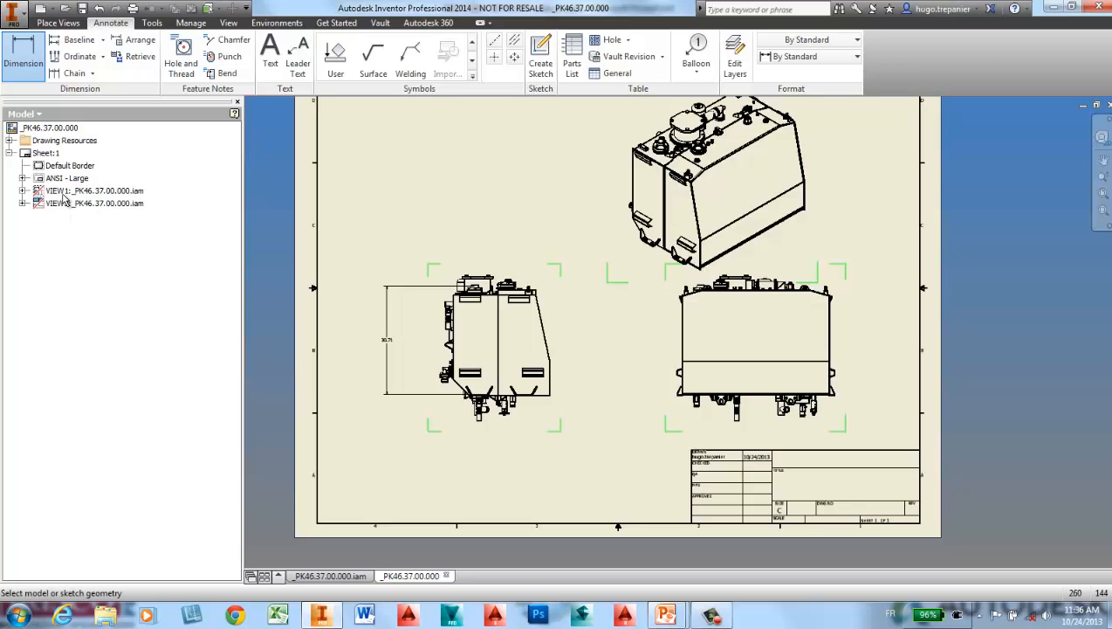
{"action": "right_click", "coordinate": [230, 157]}
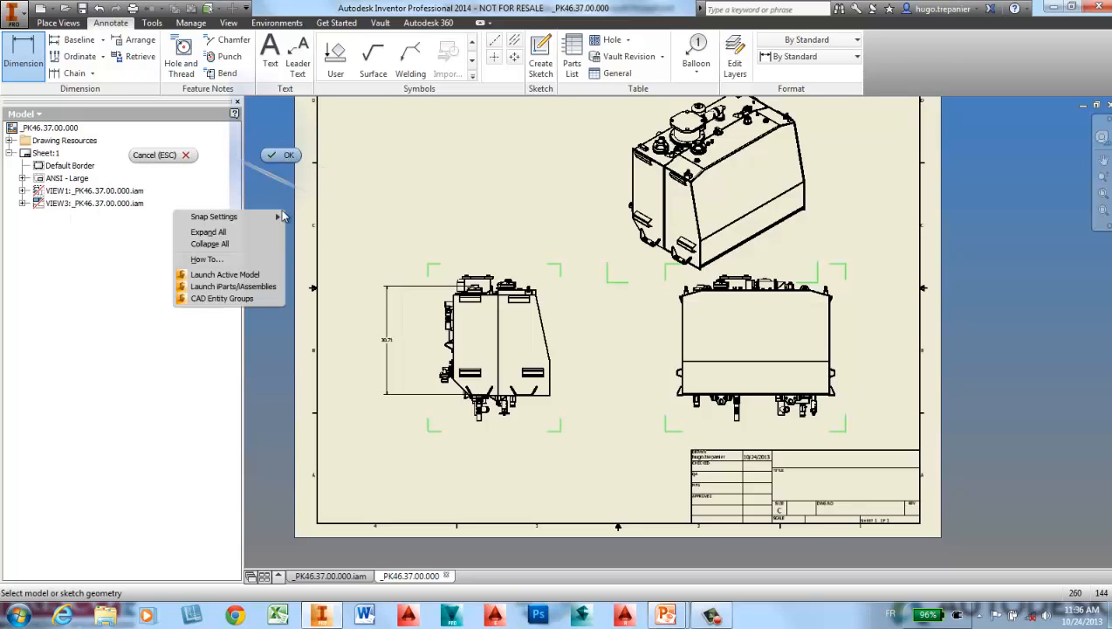
{"action": "left_click", "coordinate": [279, 155]}
Insert a parts list from the isometric view, enabling the BOM view, and place it in the sheet's upper left area.
{"action": "middle_click_drag", "start_coordinate": [503, 219], "coordinate": [479, 302]}
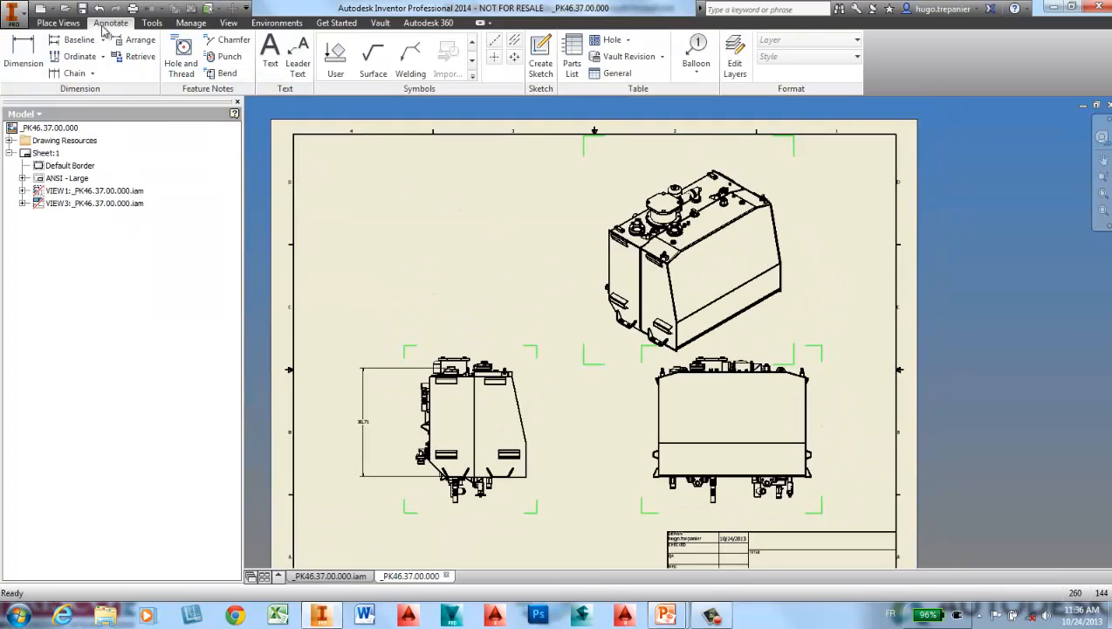
{"action": "left_click", "coordinate": [75, 26]}
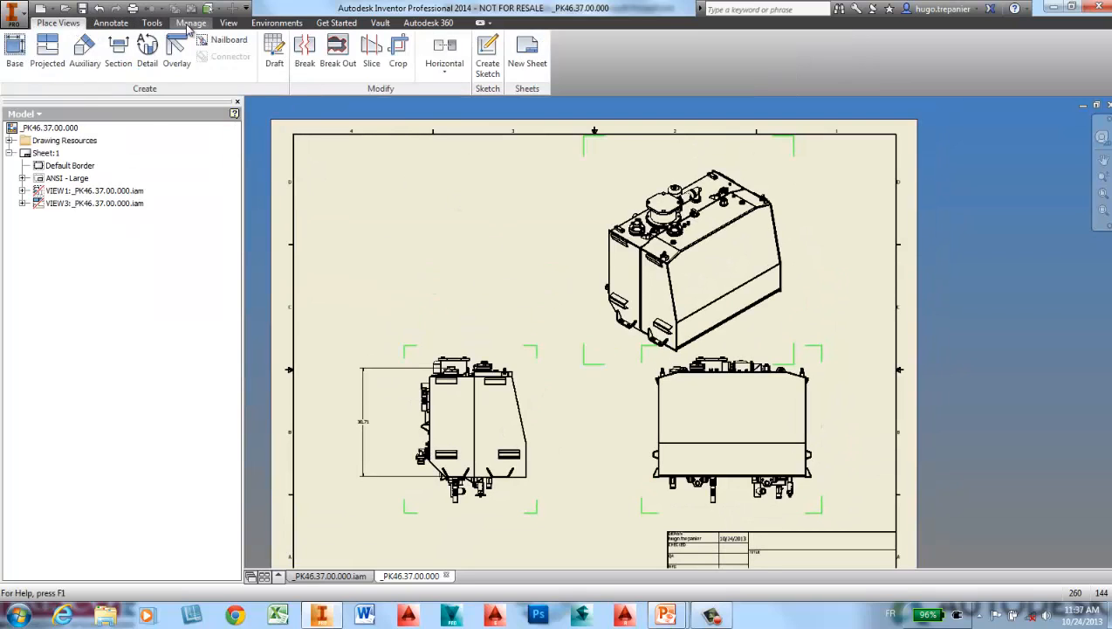
{"action": "left_click", "coordinate": [114, 23]}
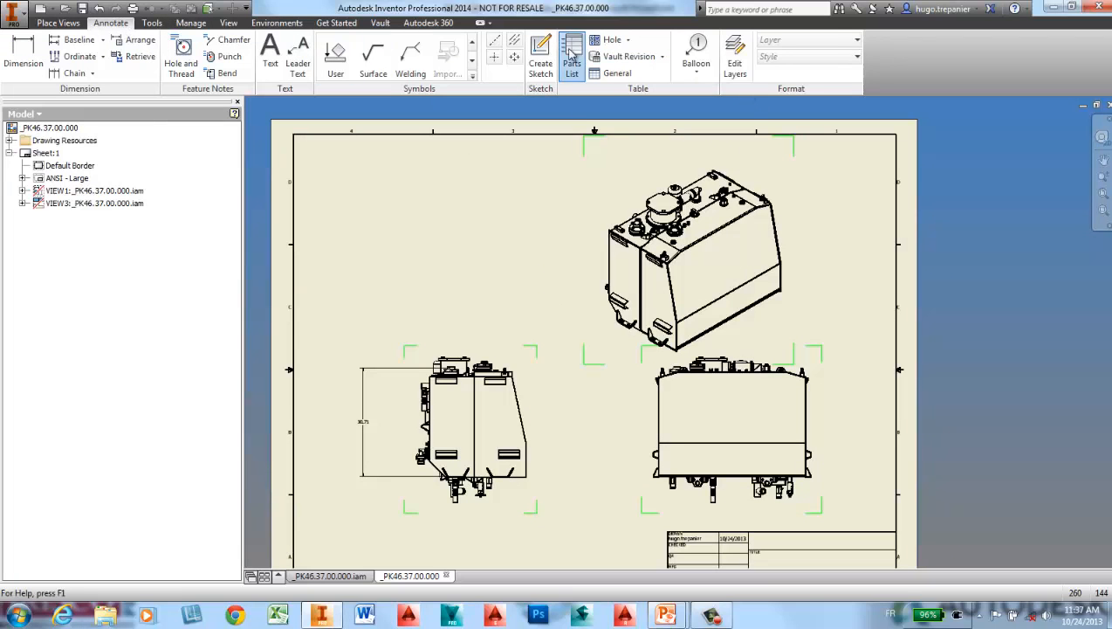
{"action": "left_click", "coordinate": [572, 56]}
{"action": "left_click", "coordinate": [743, 260]}
{"action": "left_click", "coordinate": [194, 467]}
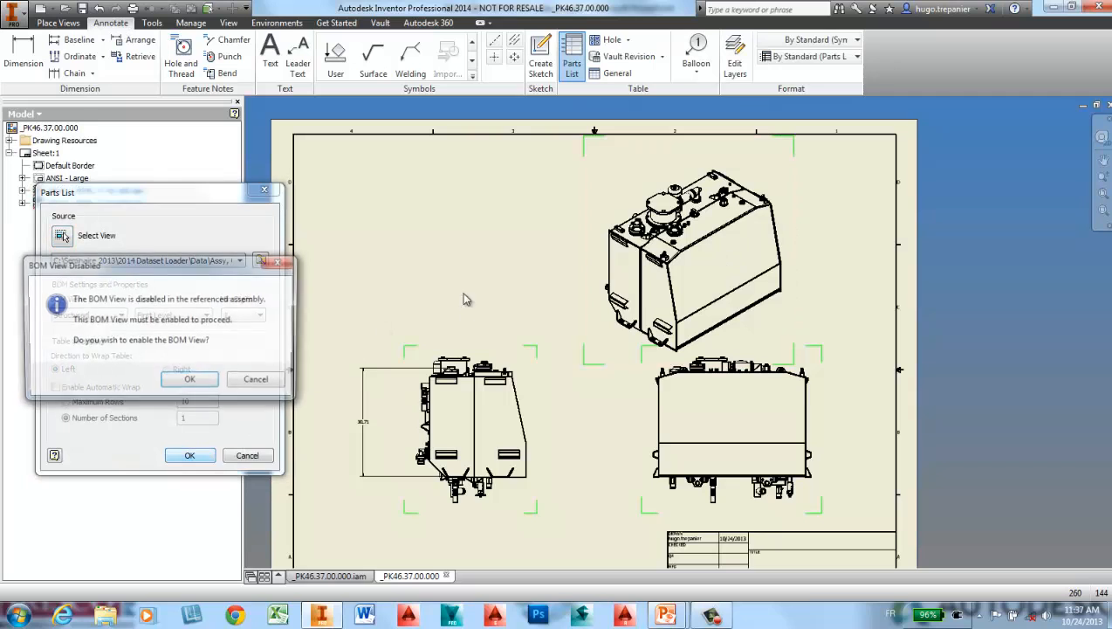
{"action": "left_click", "coordinate": [204, 385]}
{"action": "left_click", "coordinate": [596, 165]}
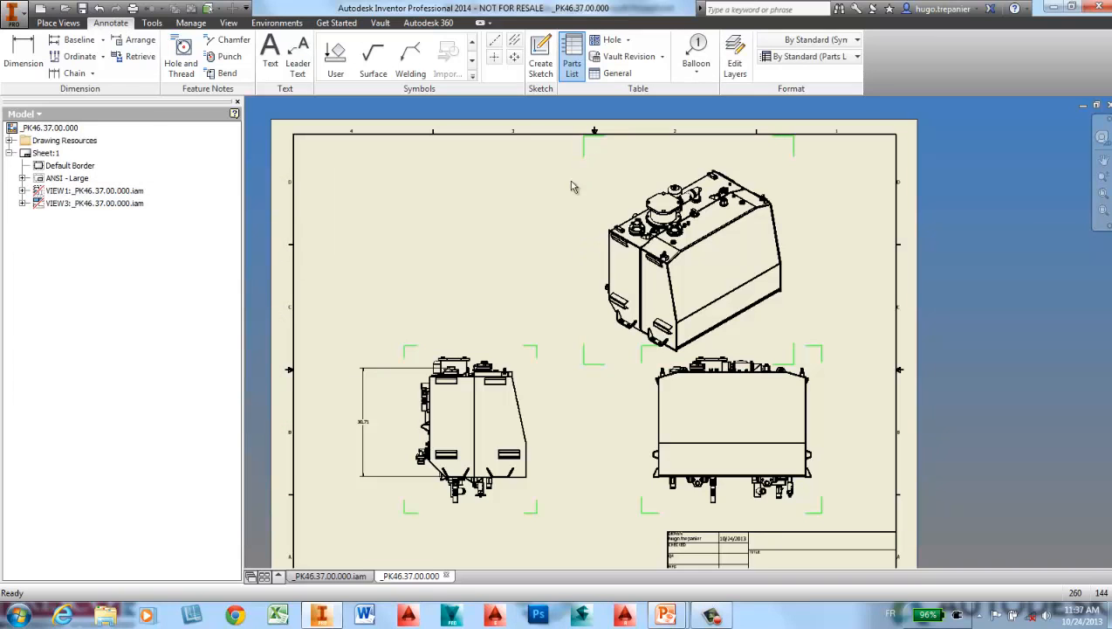
Split the parts list between items 4 and 5 and move the lower section down, apart from the upper one.
{"action": "scroll", "coordinate": [437, 234], "scroll_direction": "up", "scroll_amount": 3}
{"action": "middle_click_drag", "start_coordinate": [428, 223], "coordinate": [545, 266]}
{"action": "left_click", "coordinate": [404, 243]}
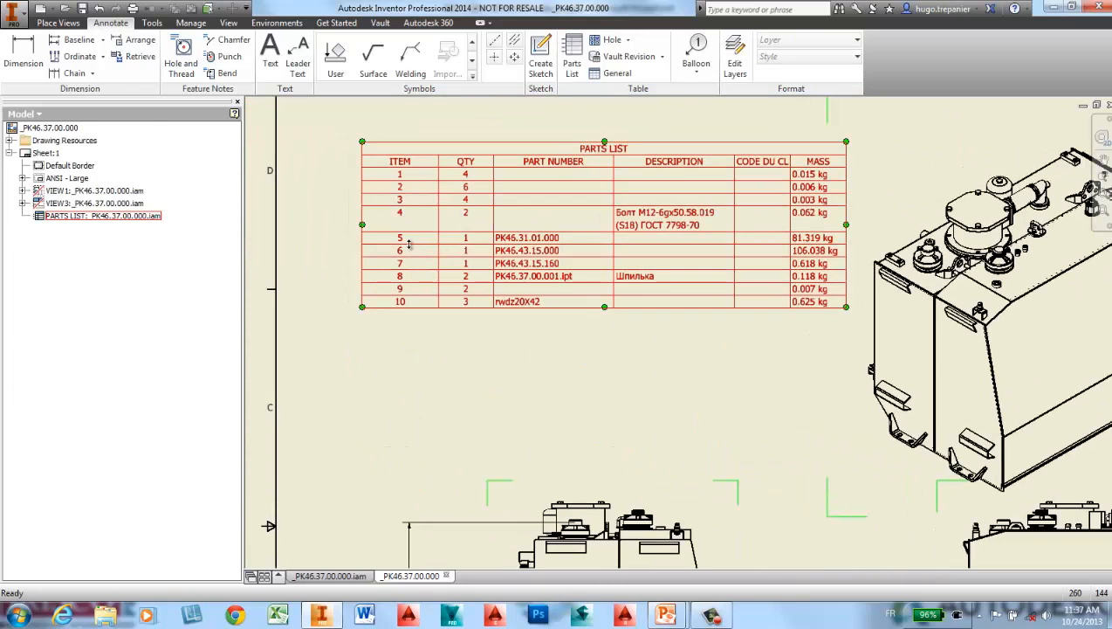
{"action": "right_click", "coordinate": [404, 243]}
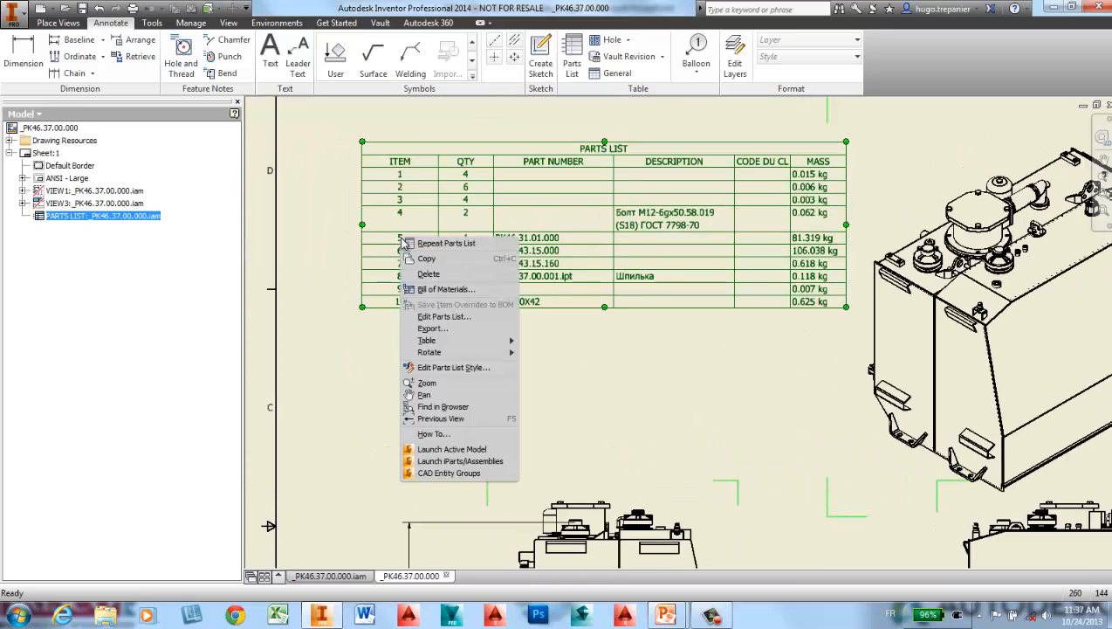
{"action": "left_click", "coordinate": [531, 336]}
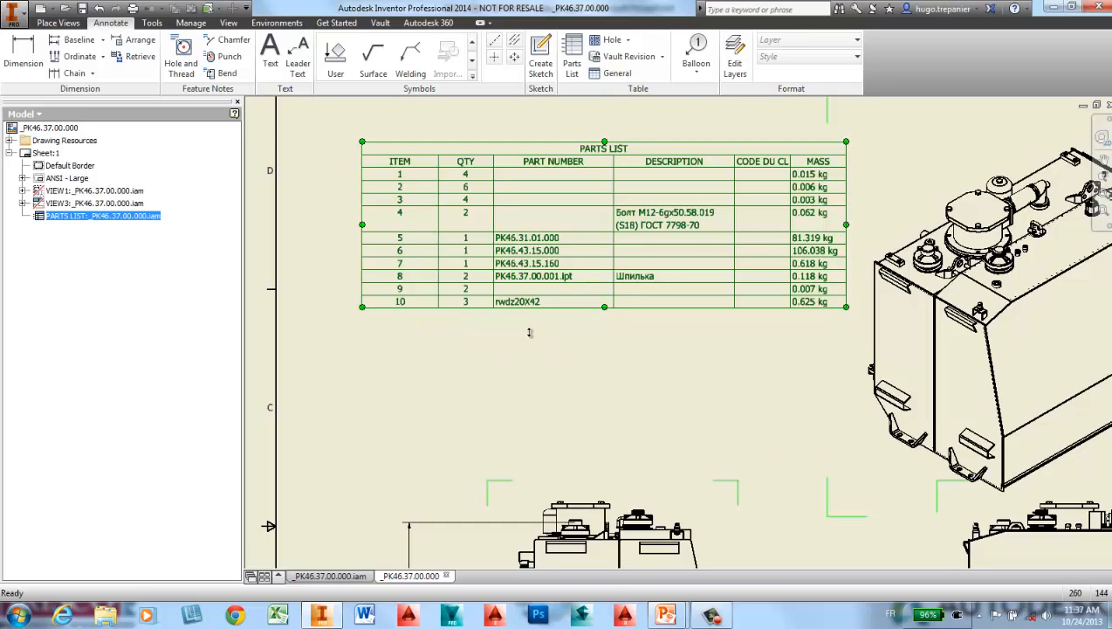
{"action": "left_click_drag", "start_coordinate": [412, 255], "coordinate": [471, 329]}
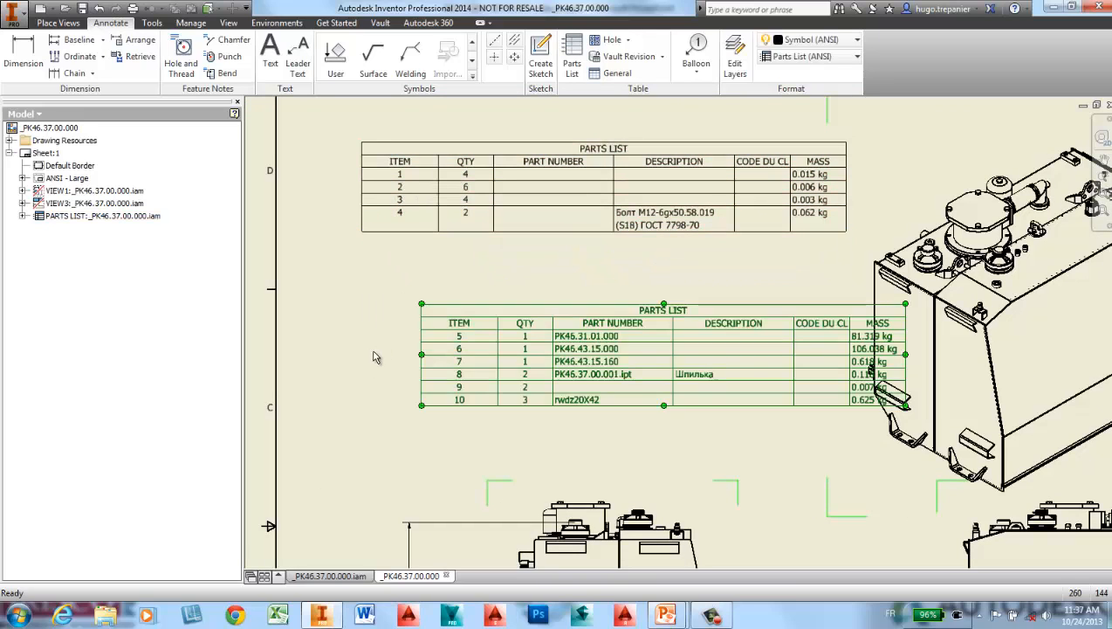
Unsplit the parts list to rejoin its two sections into a single table.
{"action": "left_click", "coordinate": [476, 219]}
{"action": "right_click", "coordinate": [478, 204]}
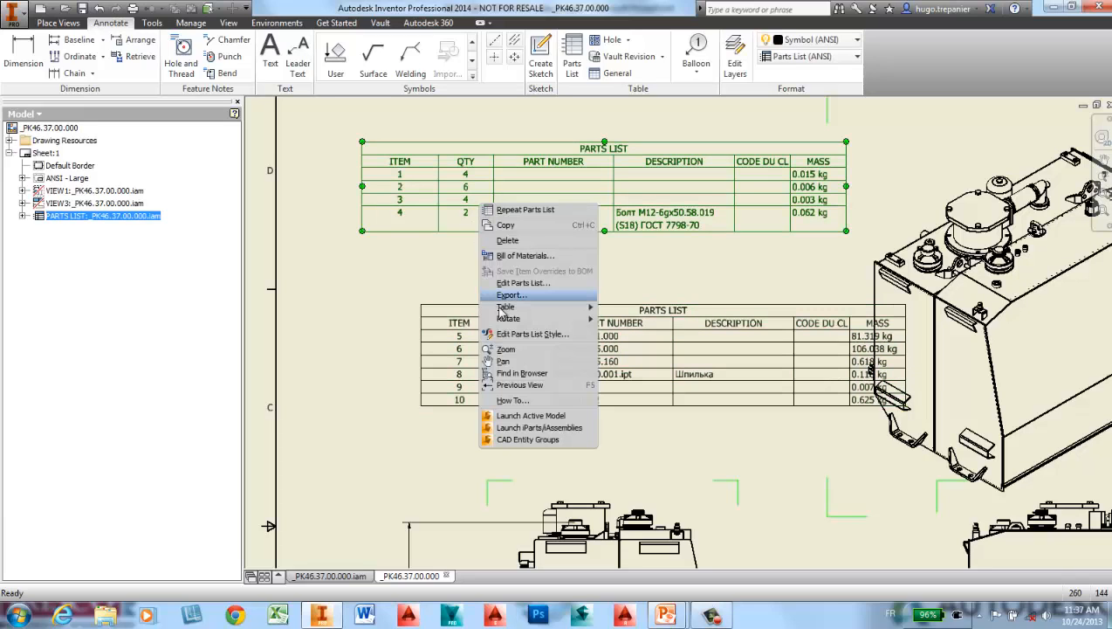
{"action": "mouse_move", "coordinate": [511, 311]}
{"action": "left_click", "coordinate": [635, 320]}
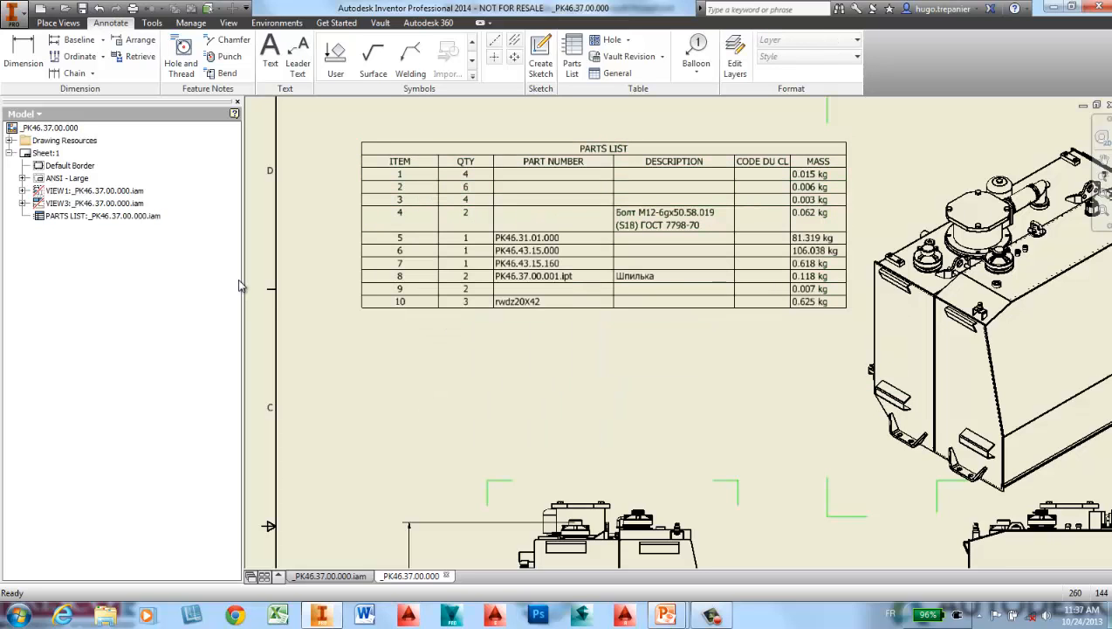
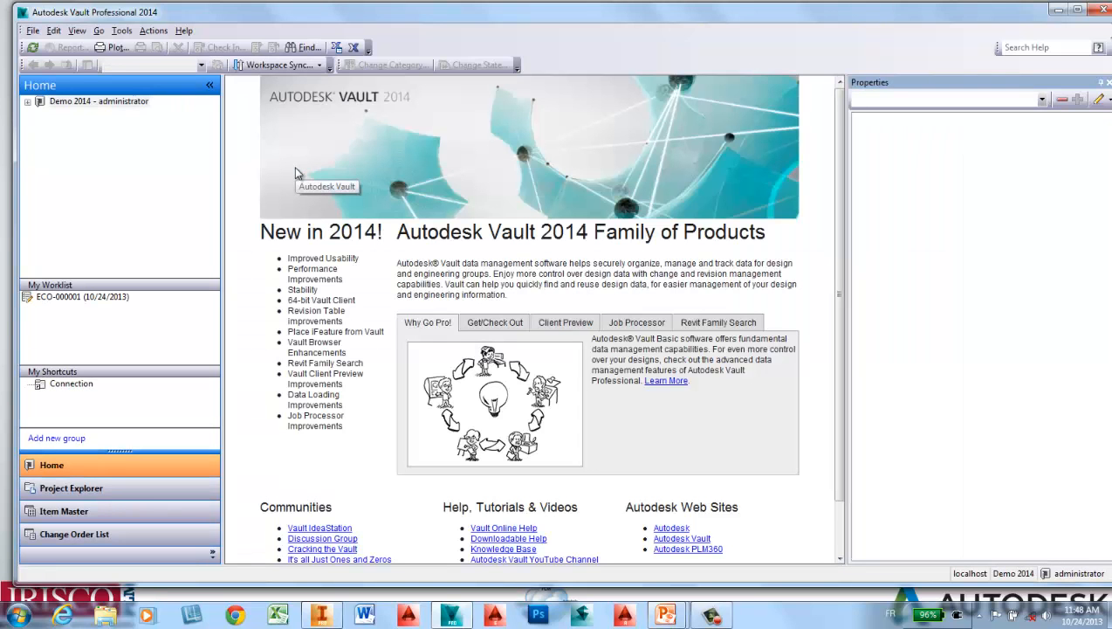
In Autodesk Vault, expand the Demo 2014 vault and open the "Assy, Chassis, Front" folder under Data.
{"action": "left_click", "coordinate": [27, 101]}
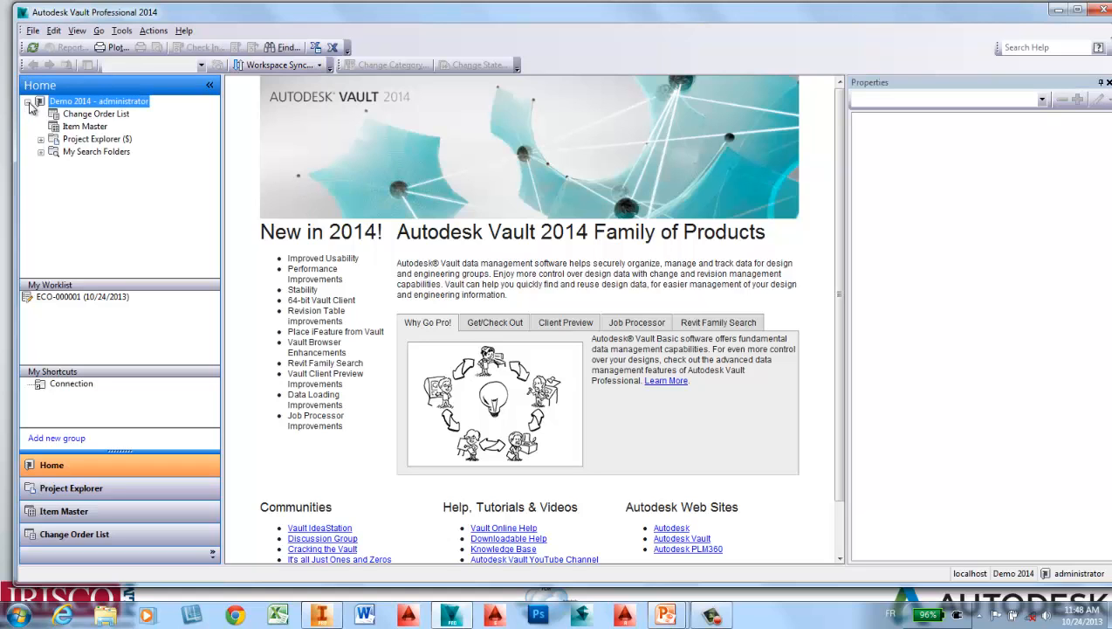
{"action": "left_click", "coordinate": [41, 138]}
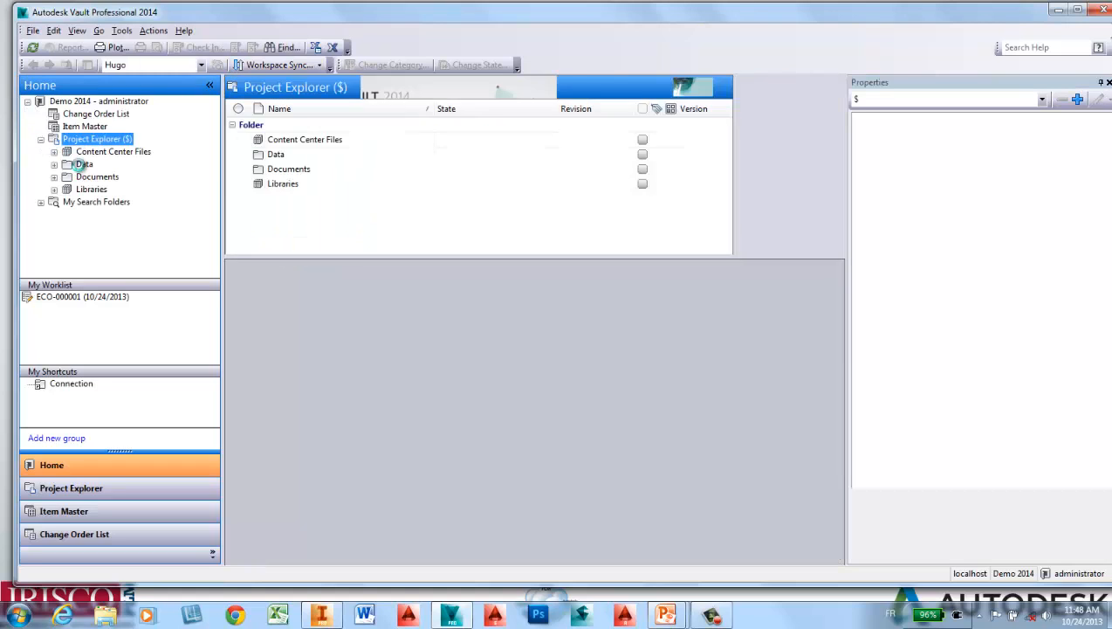
{"action": "left_click", "coordinate": [84, 164]}
{"action": "left_click", "coordinate": [54, 164]}
{"action": "left_click", "coordinate": [113, 178]}
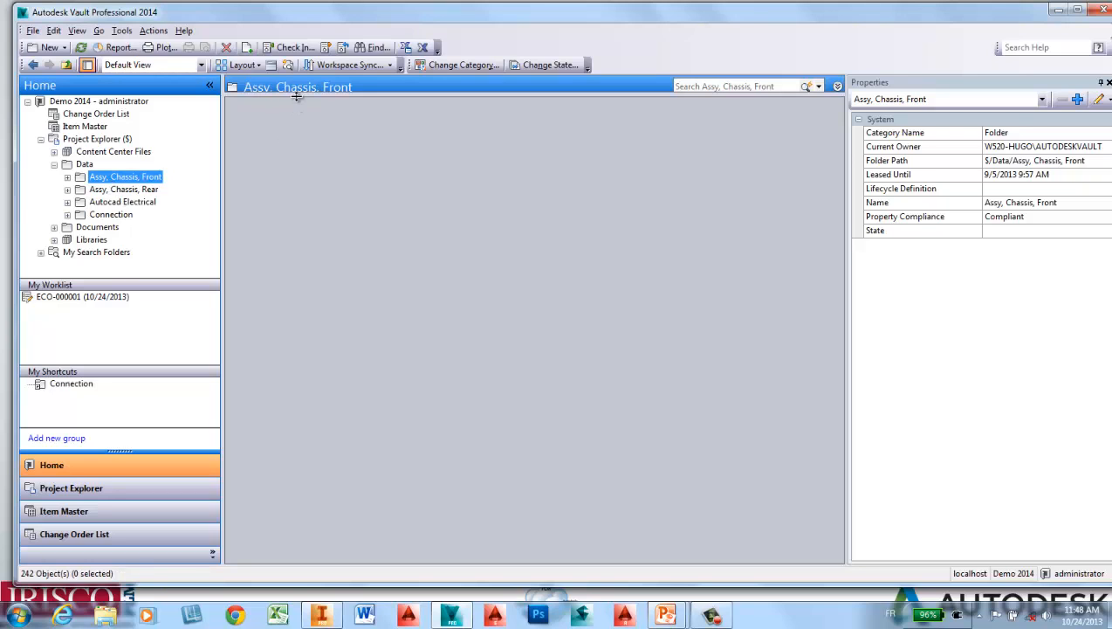
Enlarge the file list area and load the version 1 preview of 027.03.01.012.ipt.
{"action": "left_click_drag", "start_coordinate": [297, 96], "coordinate": [294, 295]}
{"action": "left_click", "coordinate": [303, 244]}
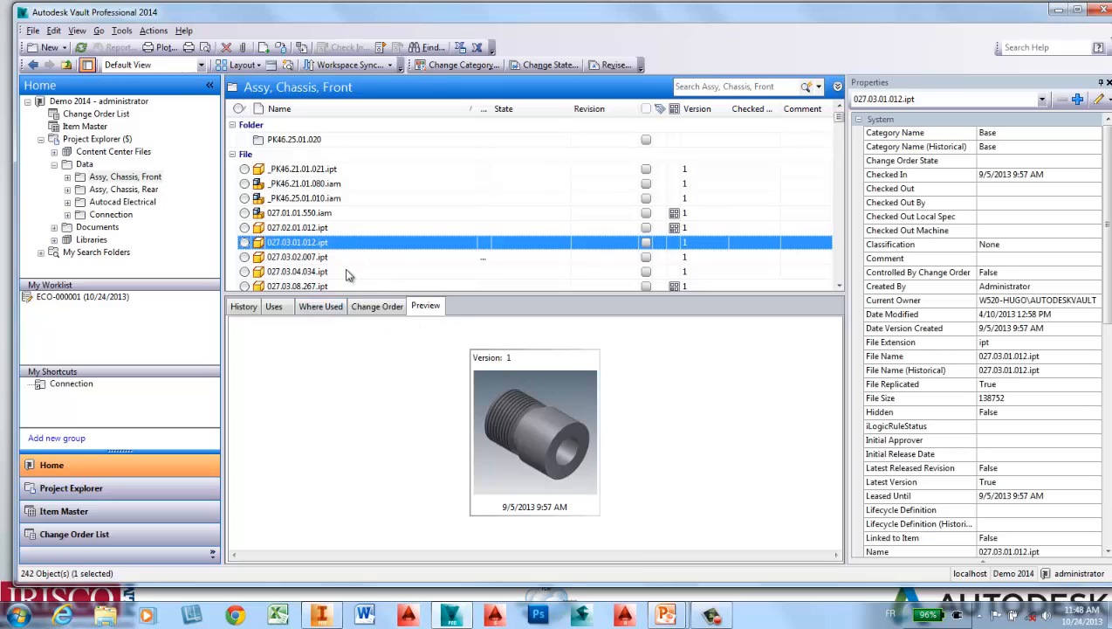
{"action": "scroll", "coordinate": [346, 275], "scroll_direction": "down", "scroll_amount": 2}
{"action": "left_click", "coordinate": [548, 450]}
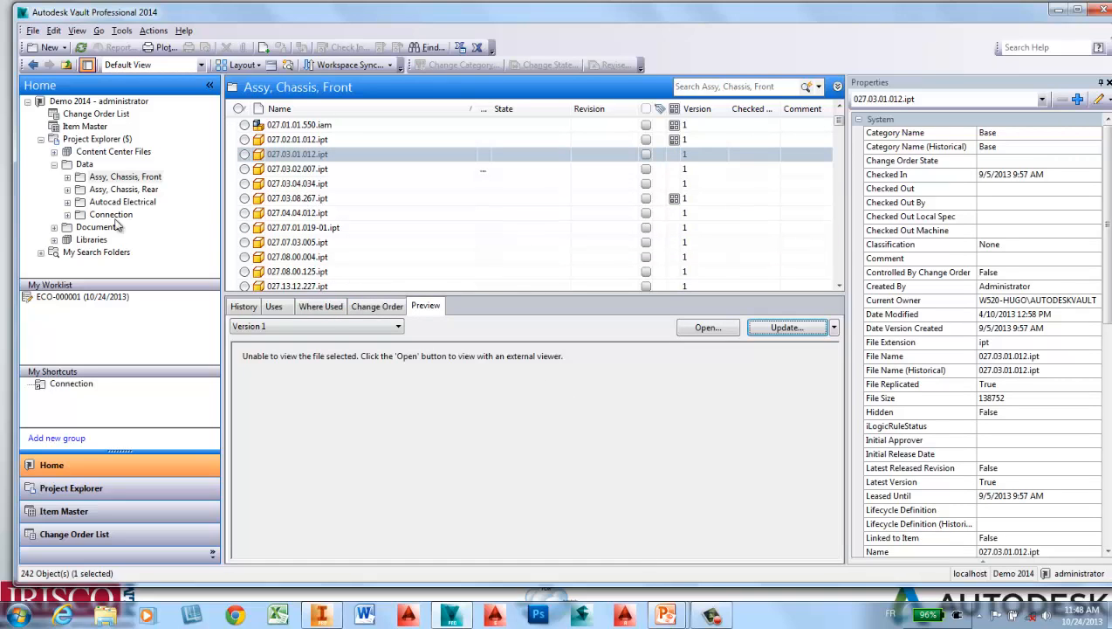
Load the 3D preview of PK46.32.01.000 With Flange.iam from the "Assy, Chassis, Rear" folder.
{"action": "left_click", "coordinate": [124, 189]}
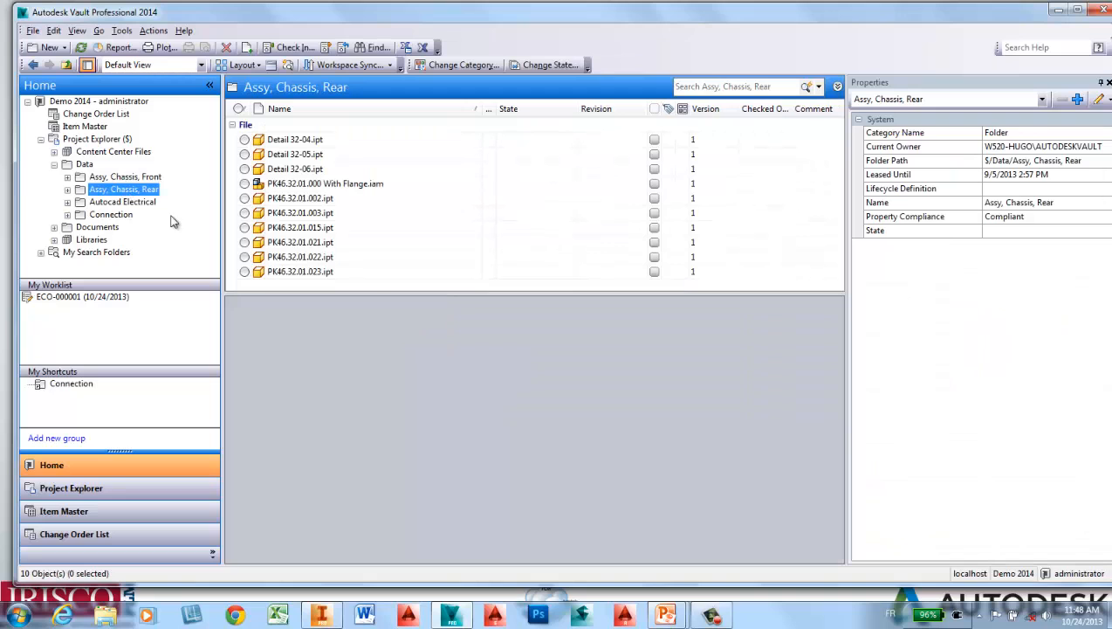
{"action": "left_click", "coordinate": [320, 186]}
{"action": "left_click", "coordinate": [528, 471]}
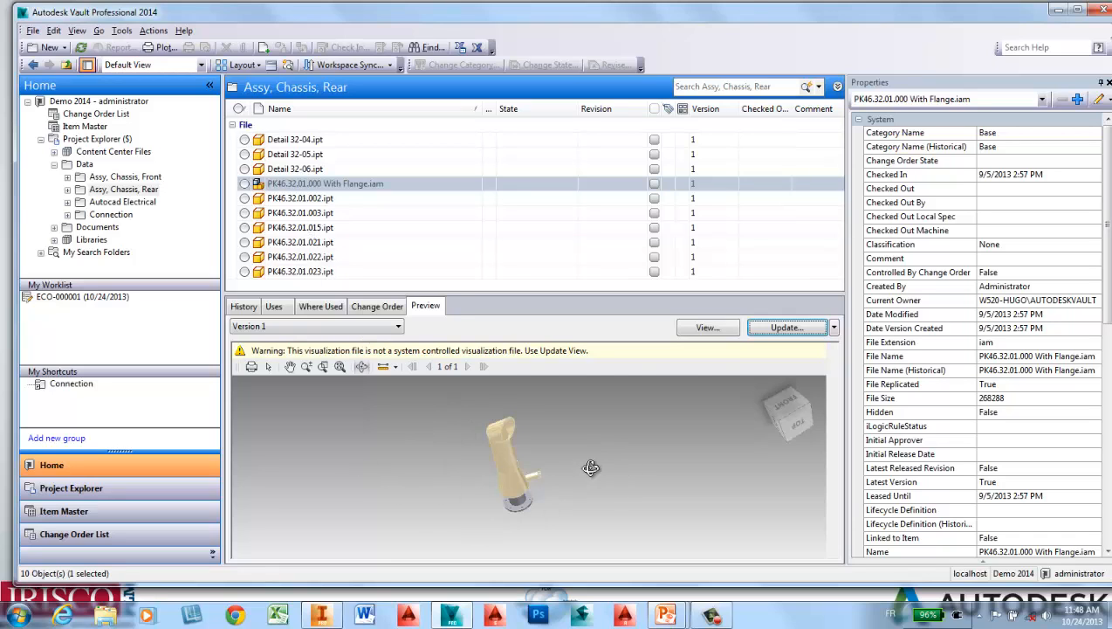
Start a Get / Checkout of PK46.32.01.000 With Flange.iam from the "Assy, Chassis, Rear" folder.
{"action": "left_click", "coordinate": [119, 203]}
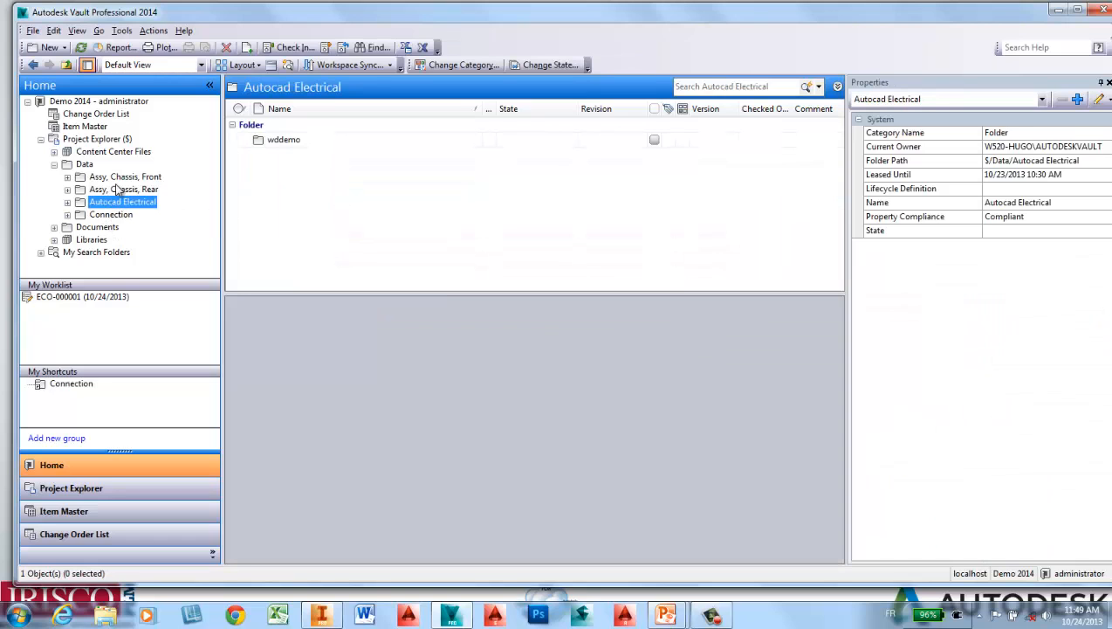
{"action": "left_click", "coordinate": [123, 190]}
{"action": "left_click", "coordinate": [320, 213]}
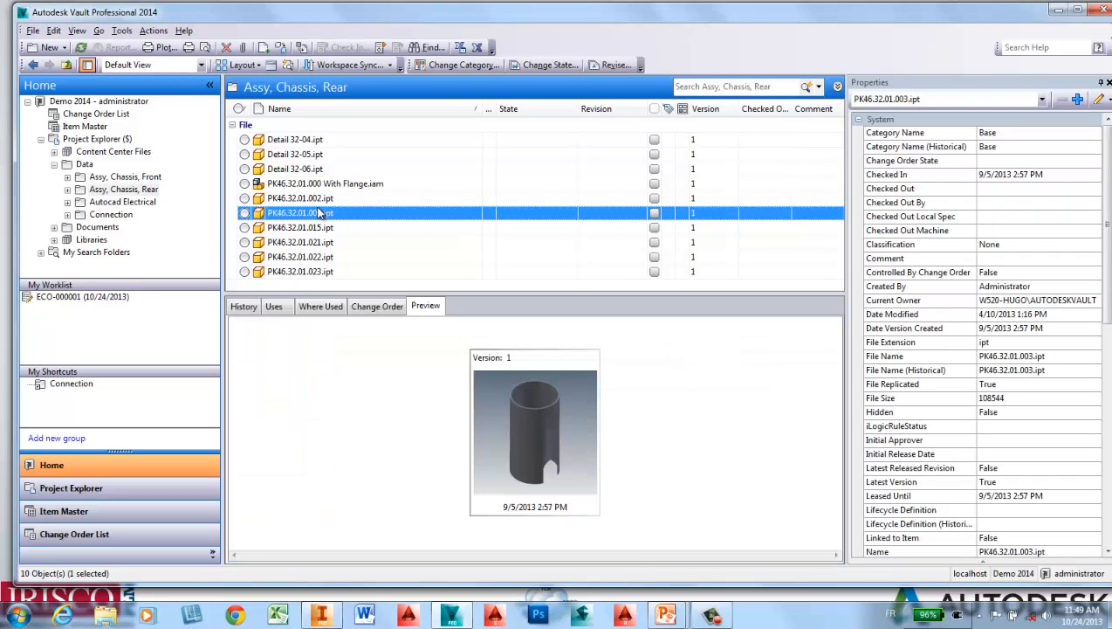
{"action": "right_click", "coordinate": [321, 213]}
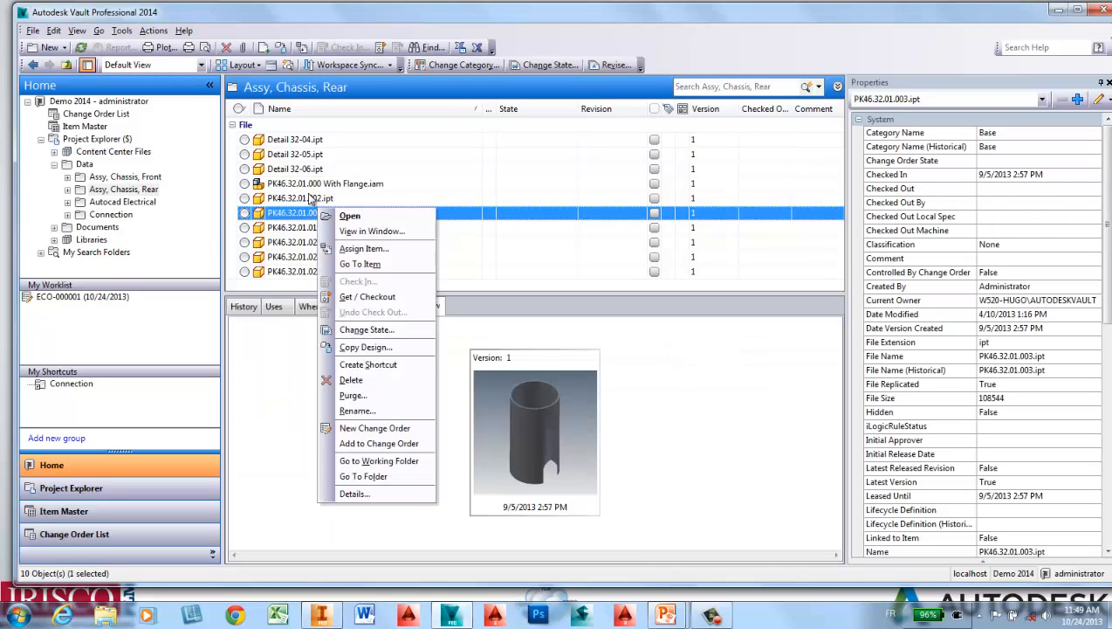
{"action": "left_click", "coordinate": [310, 184]}
{"action": "right_click", "coordinate": [310, 185]}
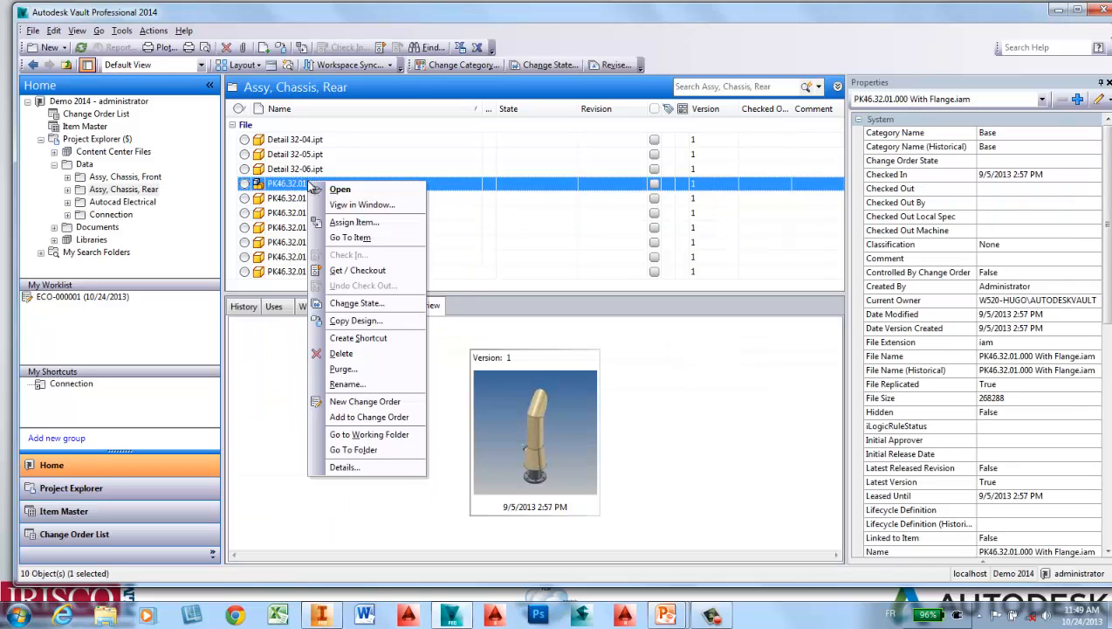
{"action": "left_click", "coordinate": [359, 272]}
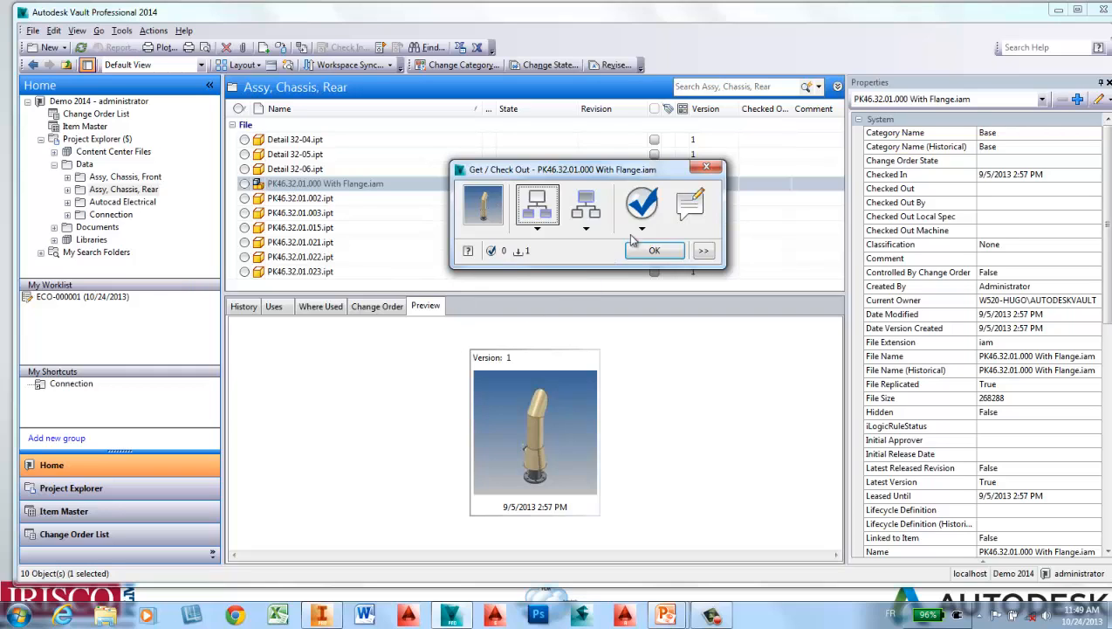
Expand the checkout details of PK46.32.01.000 With Flange.iam, include its children to view the file list, and dismiss the dialog.
{"action": "left_click", "coordinate": [642, 208]}
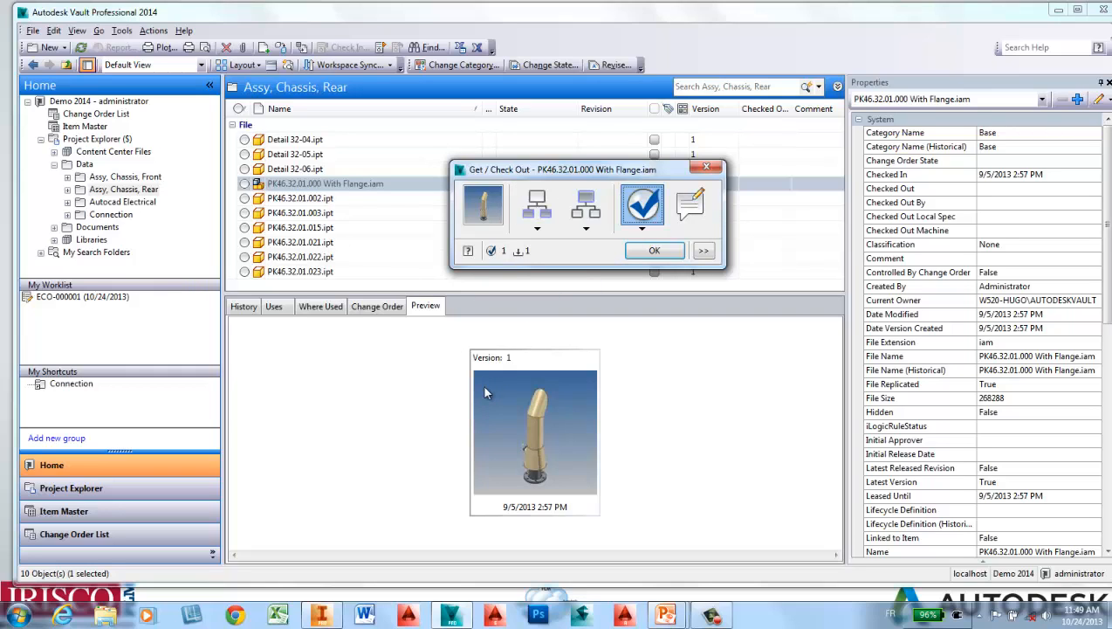
{"action": "left_click", "coordinate": [643, 208]}
{"action": "left_click", "coordinate": [704, 251]}
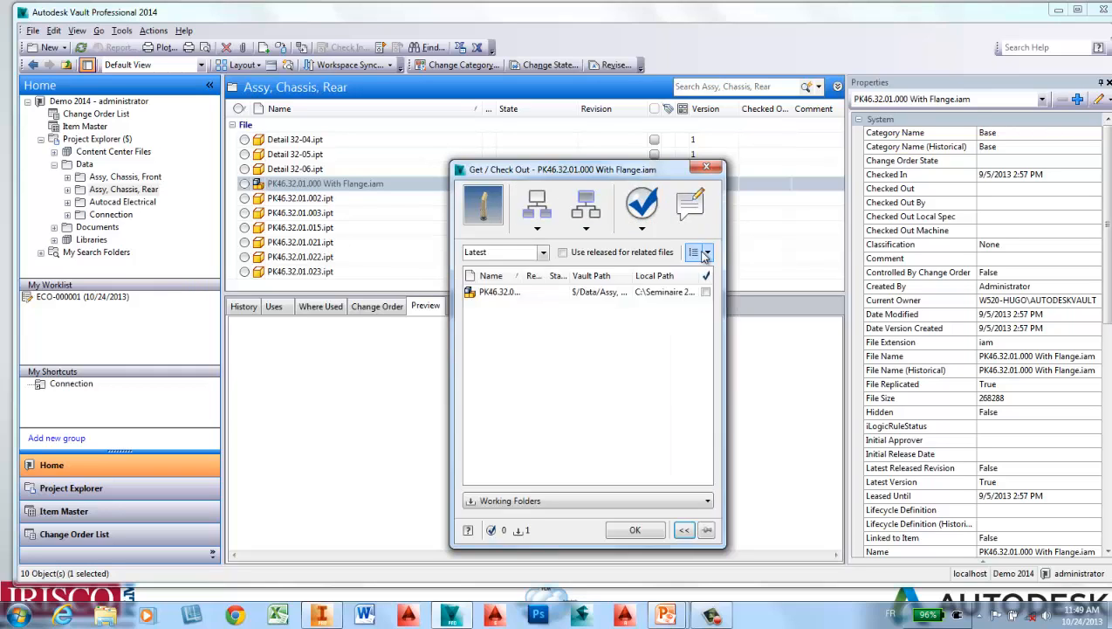
{"action": "left_click", "coordinate": [651, 208]}
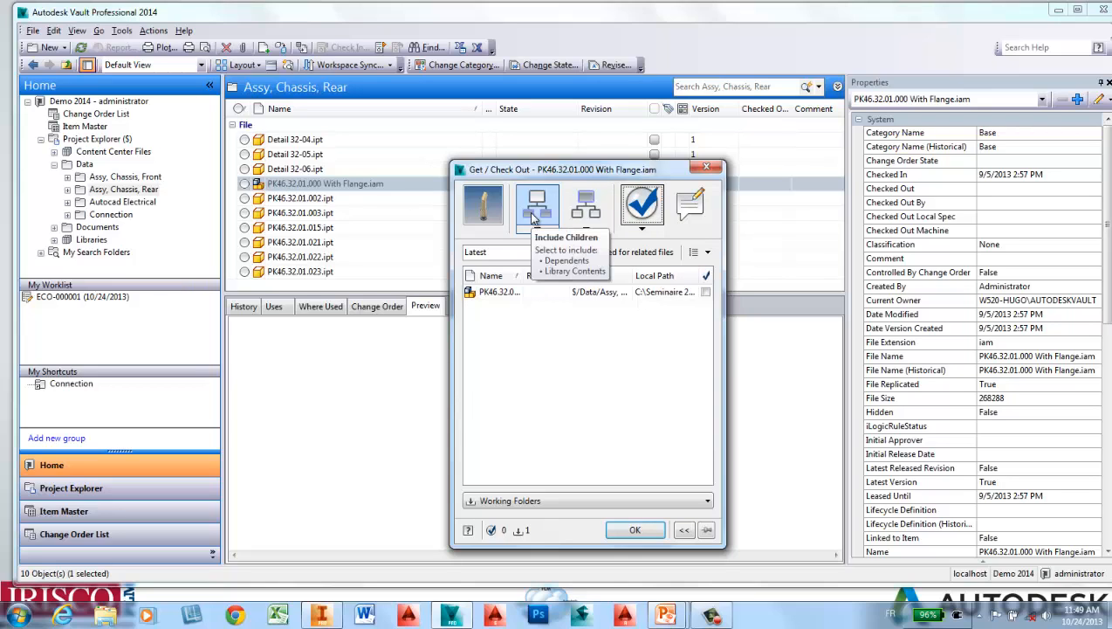
{"action": "left_click", "coordinate": [535, 217]}
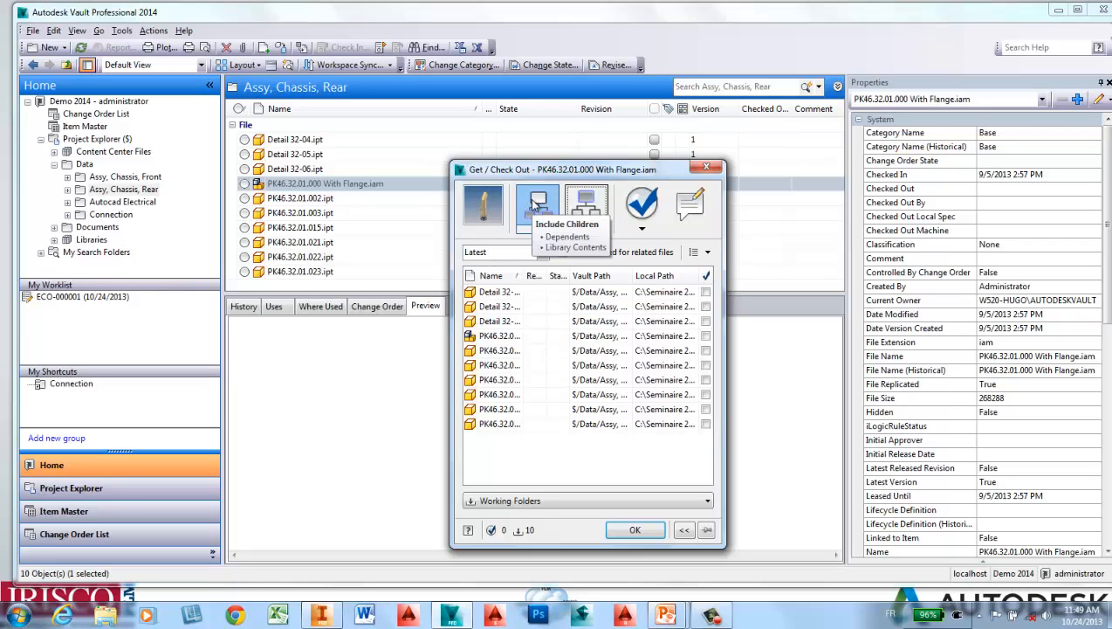
{"action": "left_click", "coordinate": [707, 168]}
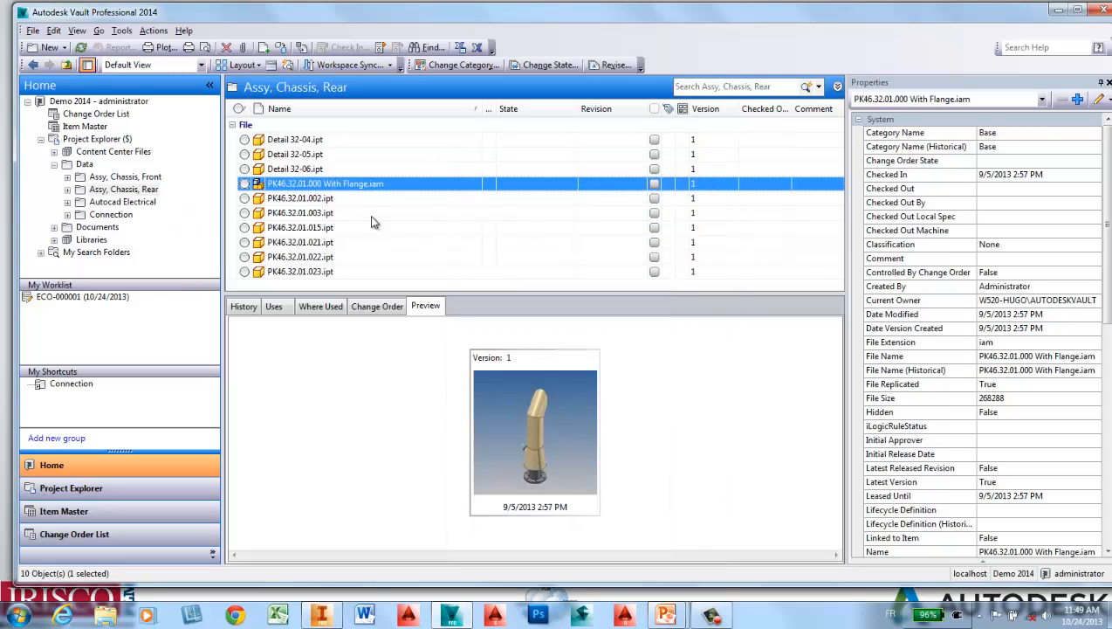
Start a Get / Checkout of PK46.32.01.003.ipt with All Parents included.
{"action": "left_click", "coordinate": [305, 216]}
{"action": "right_click", "coordinate": [306, 220]}
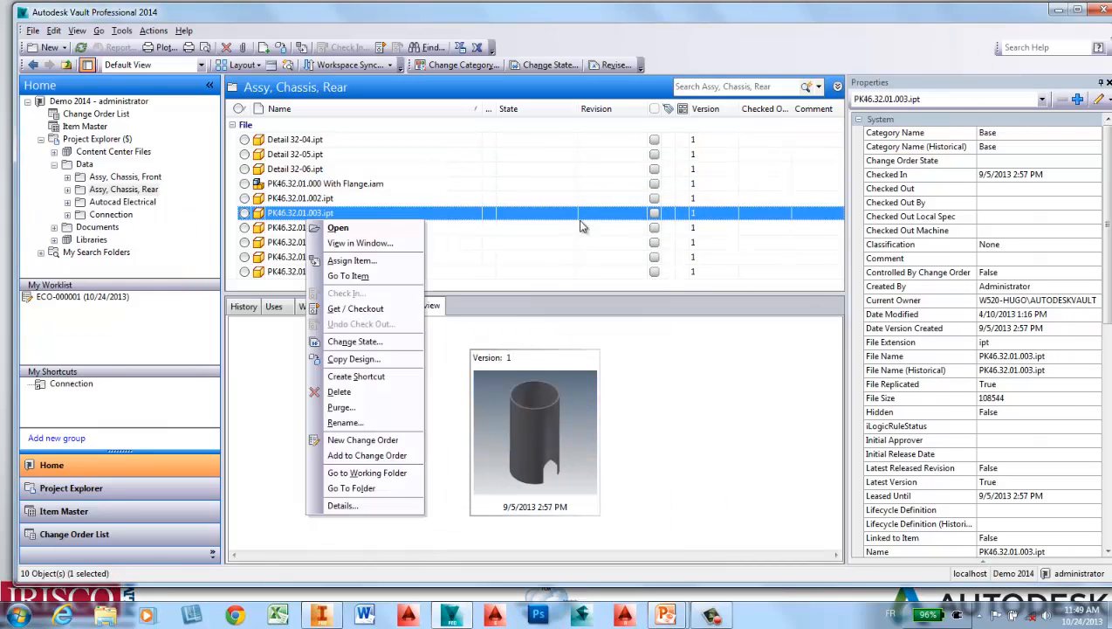
{"action": "left_click", "coordinate": [362, 308]}
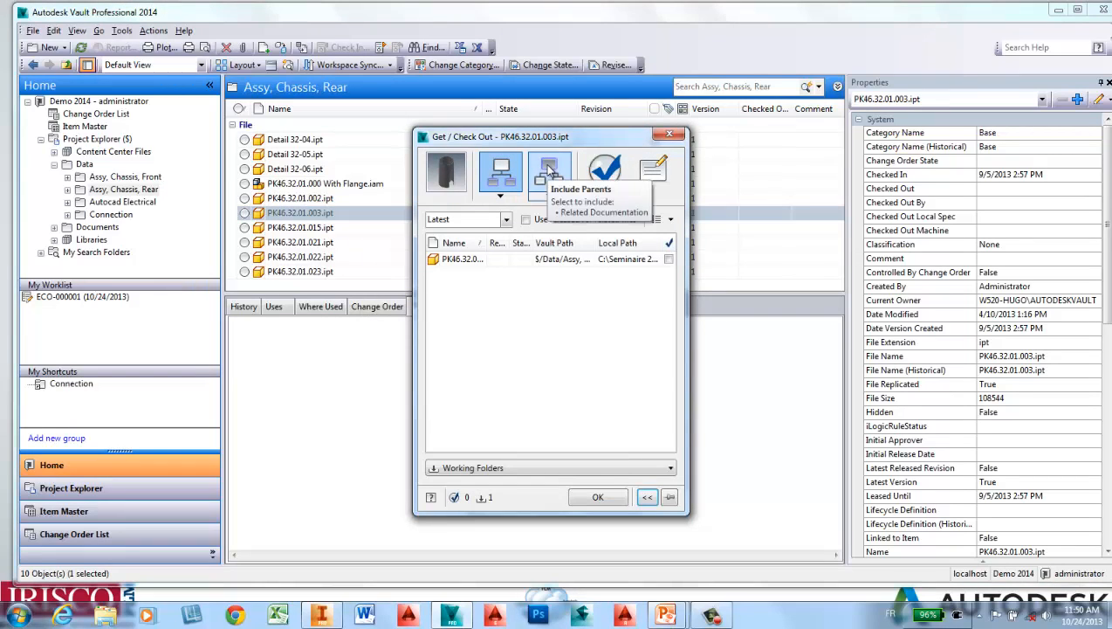
{"action": "left_click", "coordinate": [549, 172]}
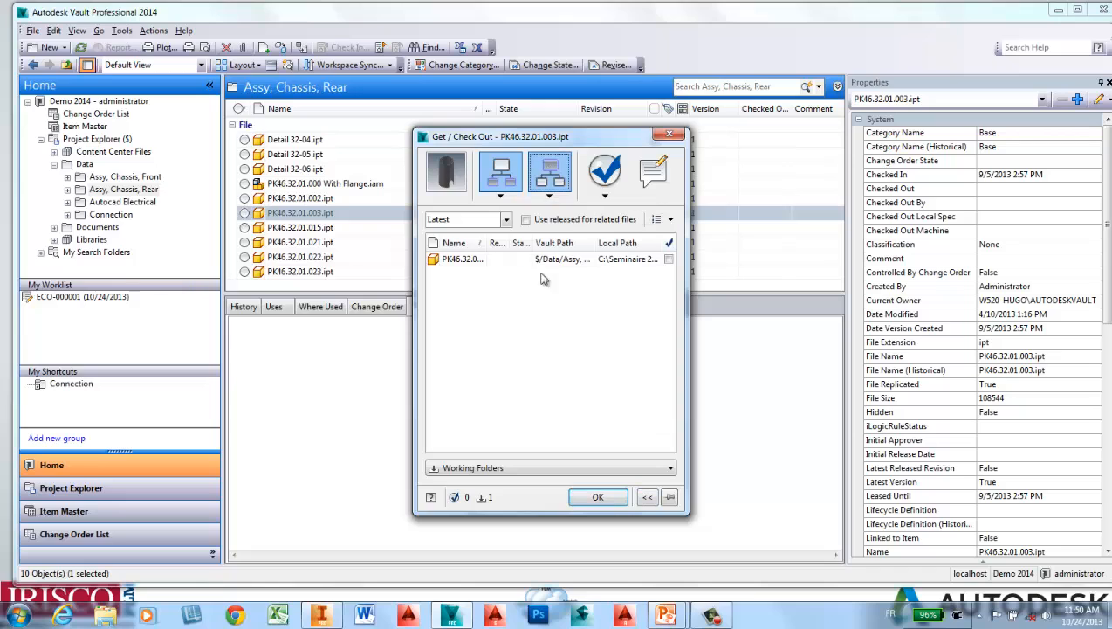
{"action": "left_click", "coordinate": [549, 196]}
{"action": "left_click", "coordinate": [543, 243]}
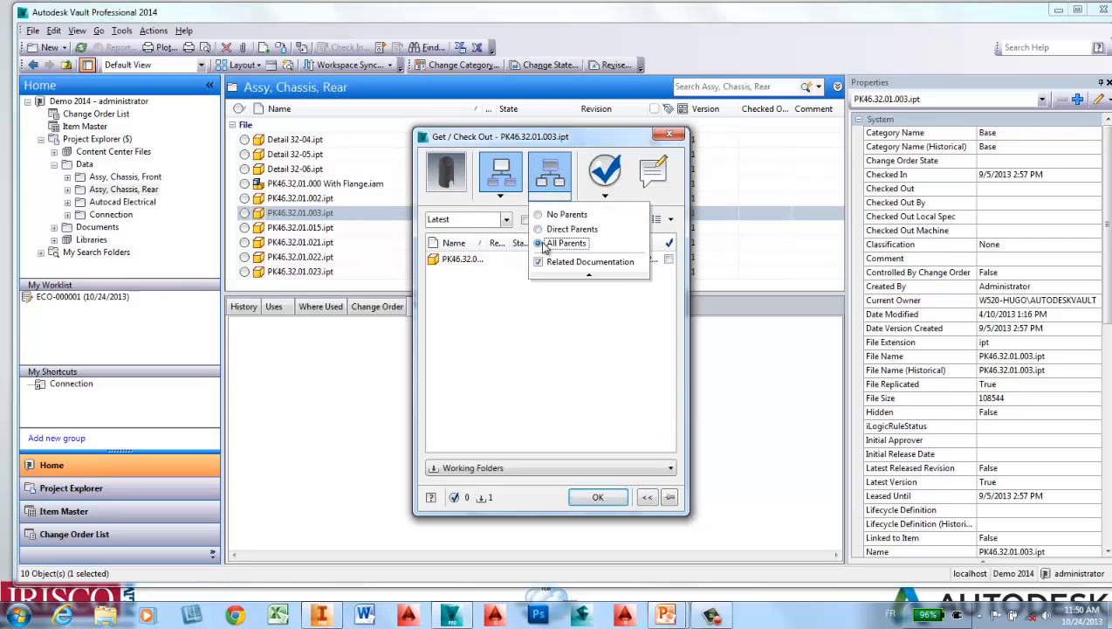
{"action": "left_click", "coordinate": [556, 328]}
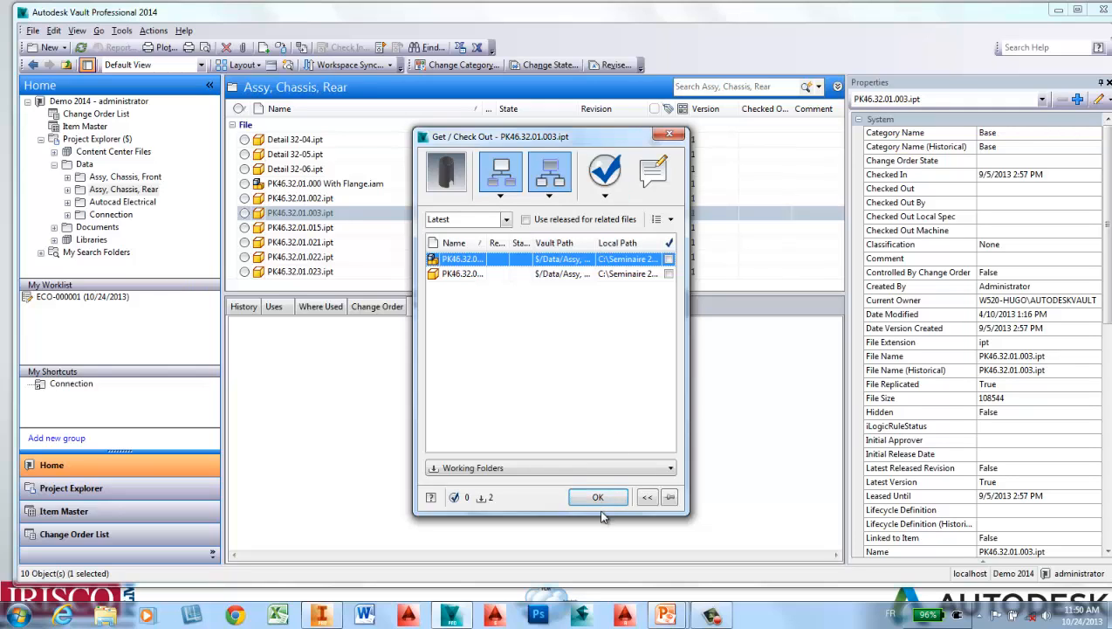
Set the parent inclusion to No Parents and confirm the Get of PK46.32.01.003.ipt.
{"action": "left_click", "coordinate": [550, 195]}
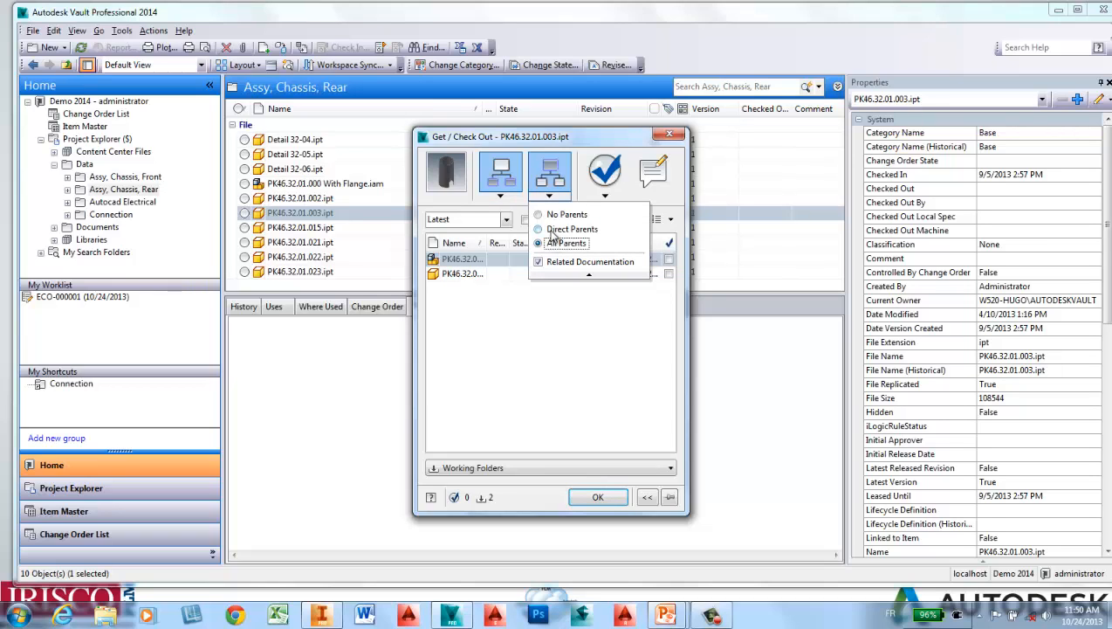
{"action": "left_click", "coordinate": [543, 215]}
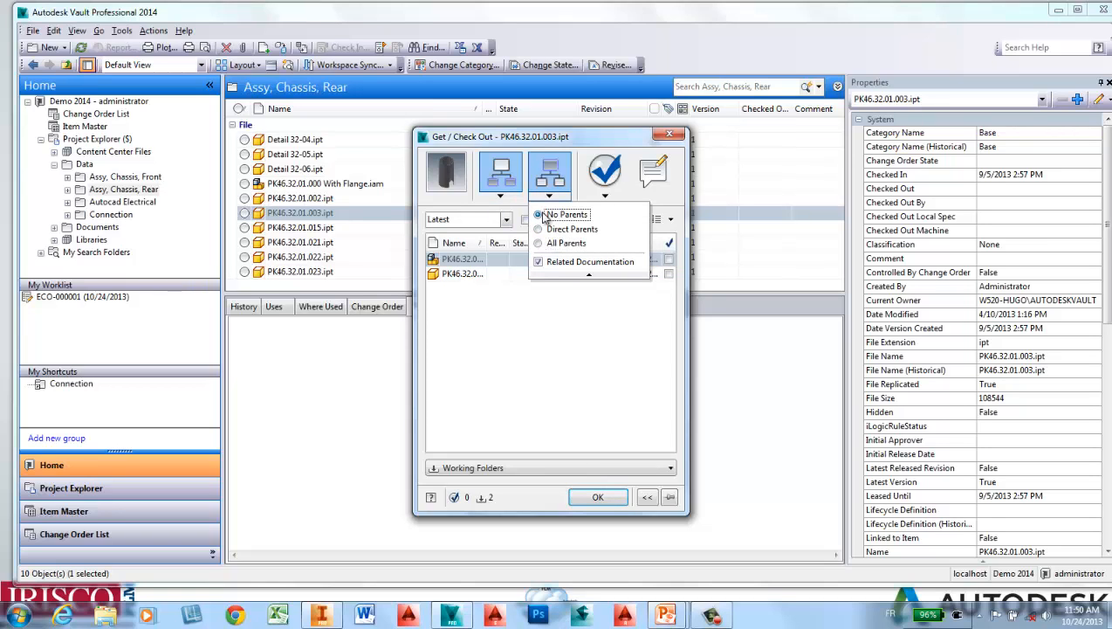
{"action": "left_click", "coordinate": [597, 497]}
Get PK46.32.01.000 With Flange.iam from the vault with All Parents included and confirm its file list.
{"action": "left_click", "coordinate": [256, 185]}
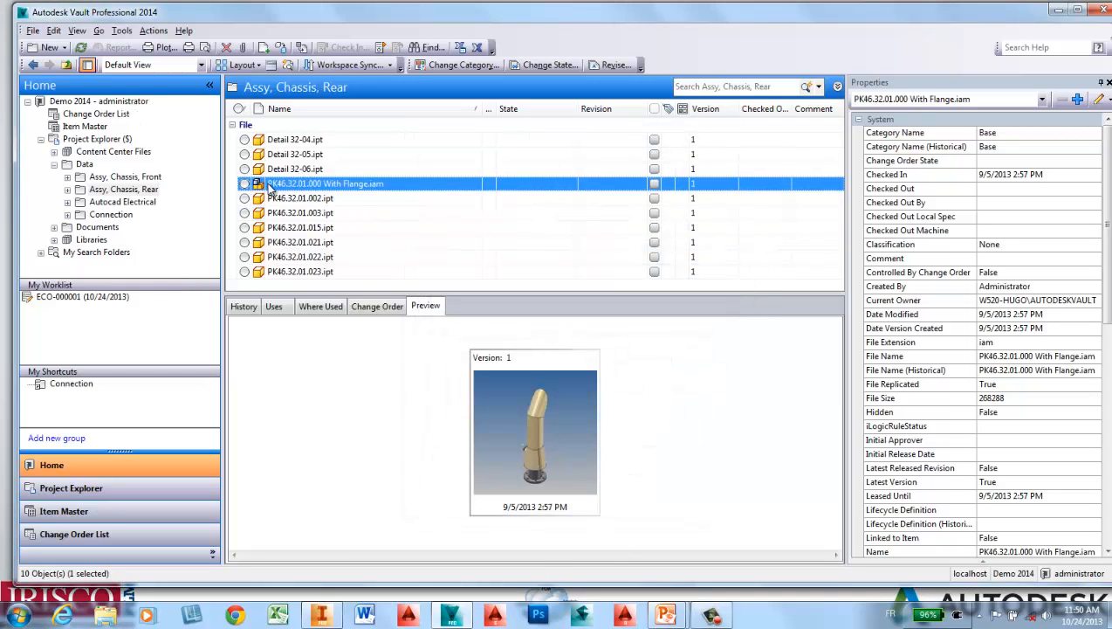
{"action": "right_click", "coordinate": [267, 185]}
{"action": "left_click", "coordinate": [327, 276]}
{"action": "left_click", "coordinate": [551, 197]}
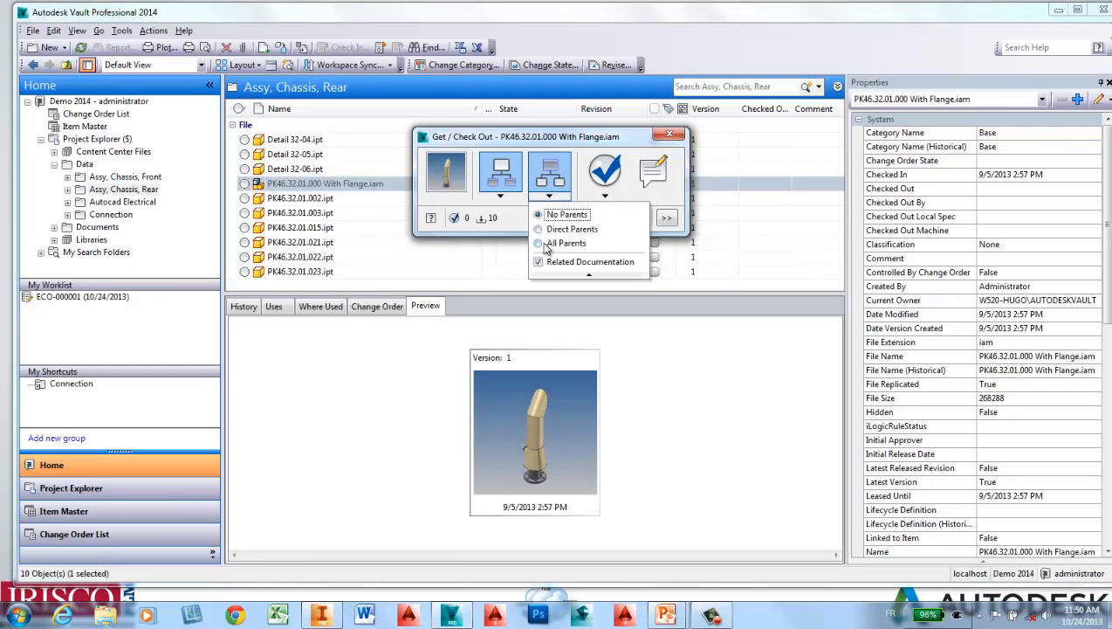
{"action": "left_click", "coordinate": [542, 242]}
{"action": "left_click", "coordinate": [666, 217]}
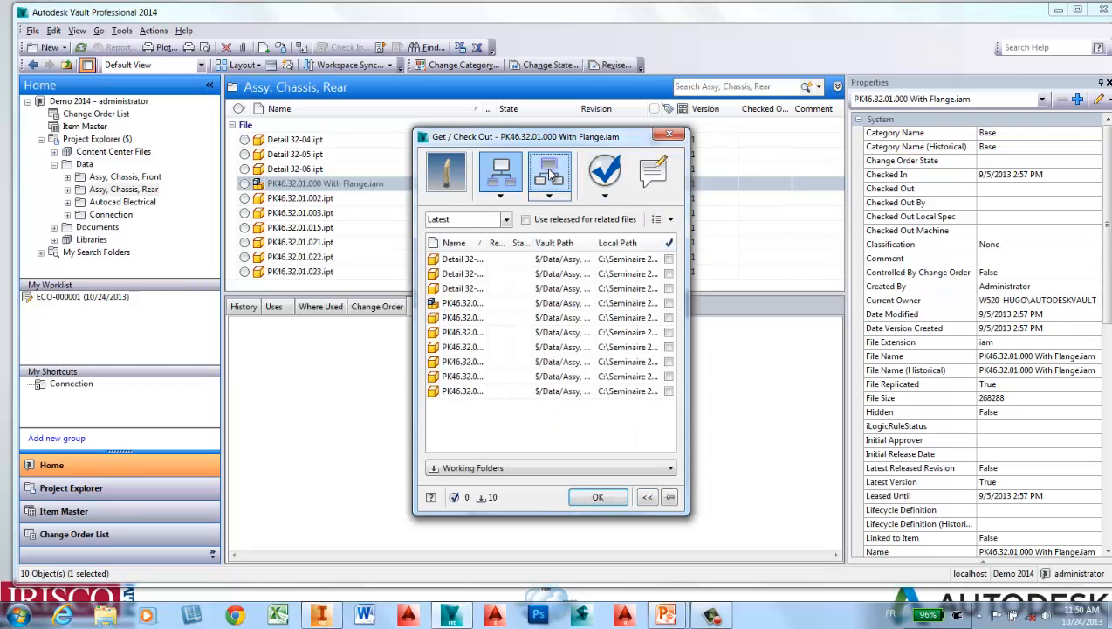
{"action": "left_click", "coordinate": [550, 172]}
{"action": "left_click", "coordinate": [550, 173]}
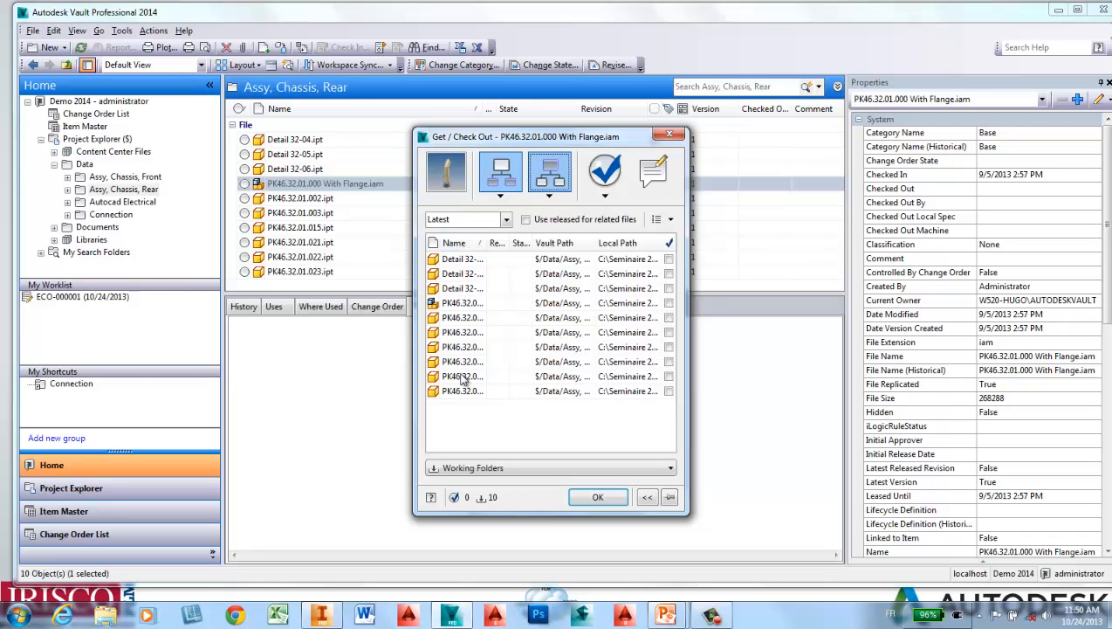
{"action": "left_click", "coordinate": [595, 499]}
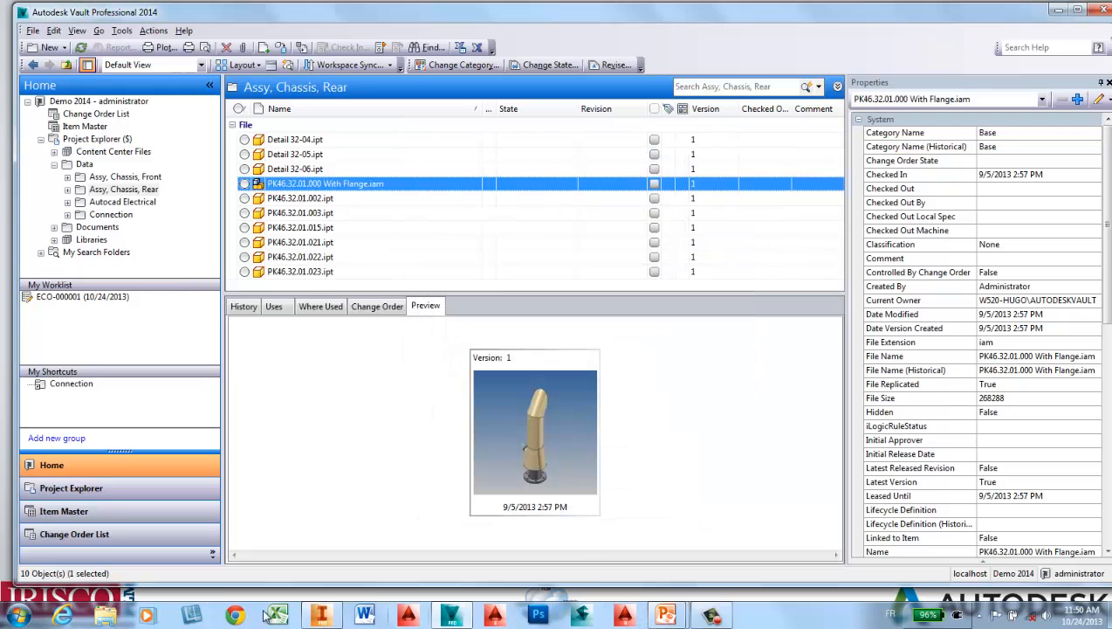
Switch to Inventor and open the assembly _PK46.37.00.000.iam from the isometric view of the drawing.
{"action": "left_click", "coordinate": [320, 615]}
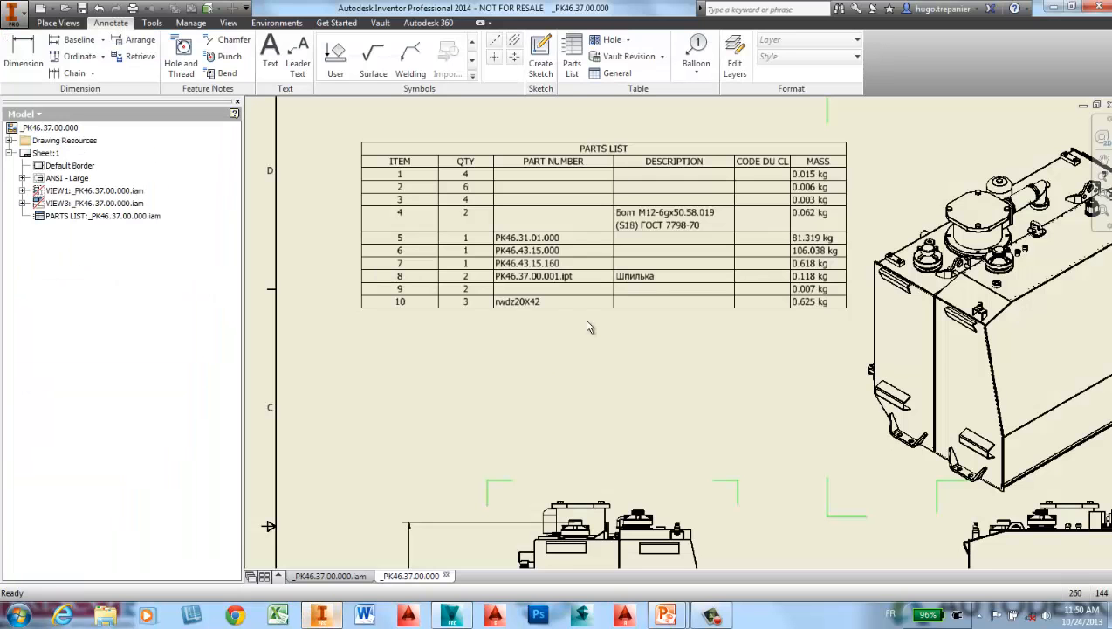
{"action": "scroll", "coordinate": [588, 336], "scroll_direction": "down", "scroll_amount": 2}
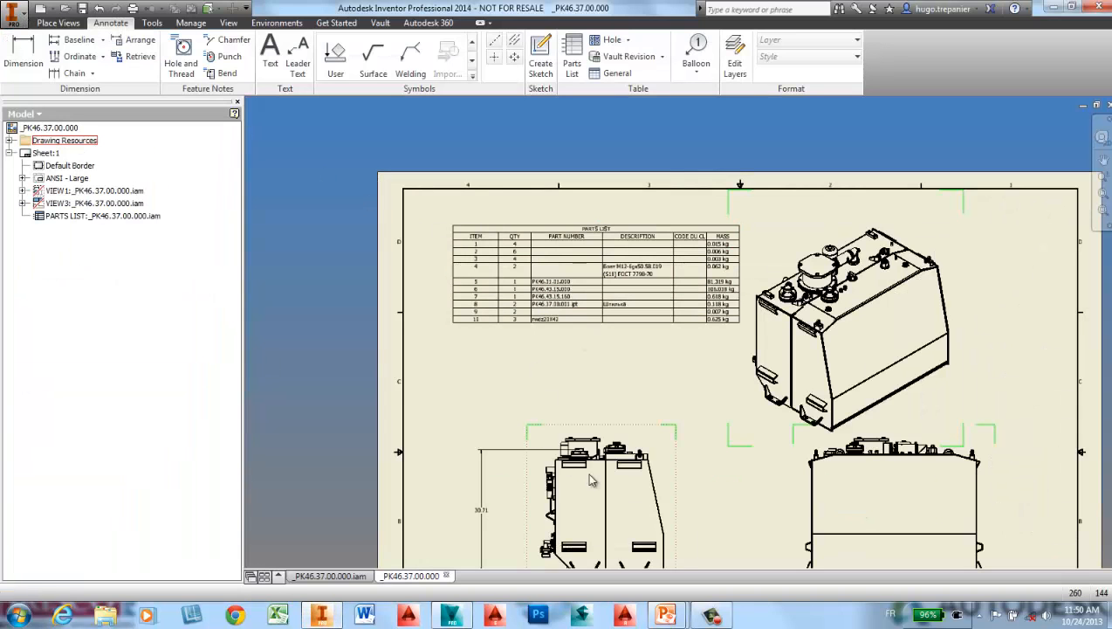
{"action": "right_click", "coordinate": [932, 220]}
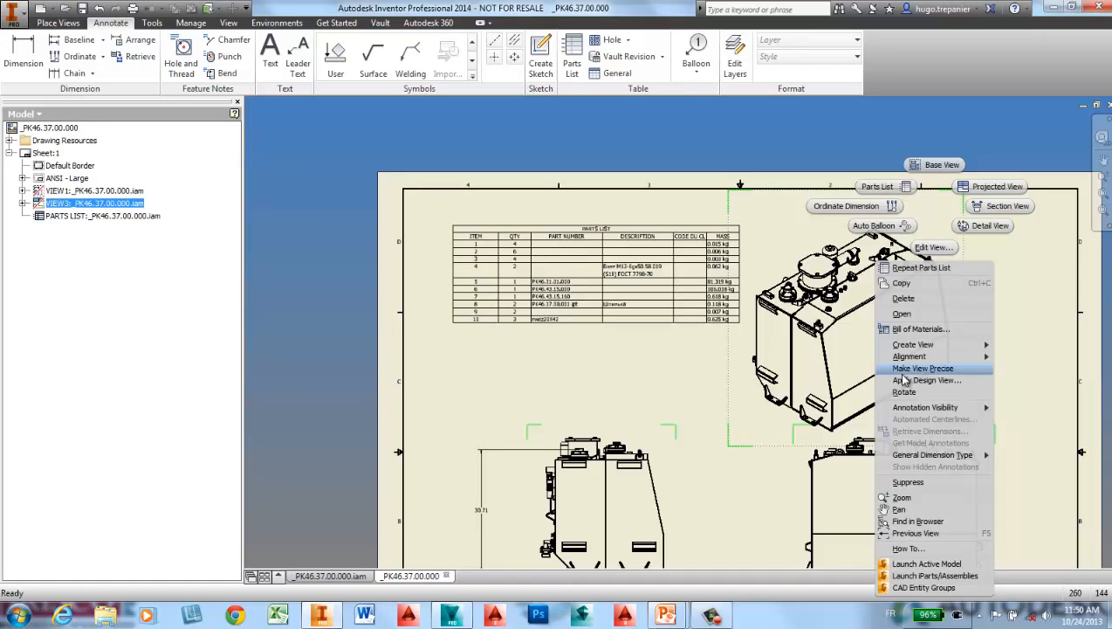
{"action": "left_click", "coordinate": [902, 314]}
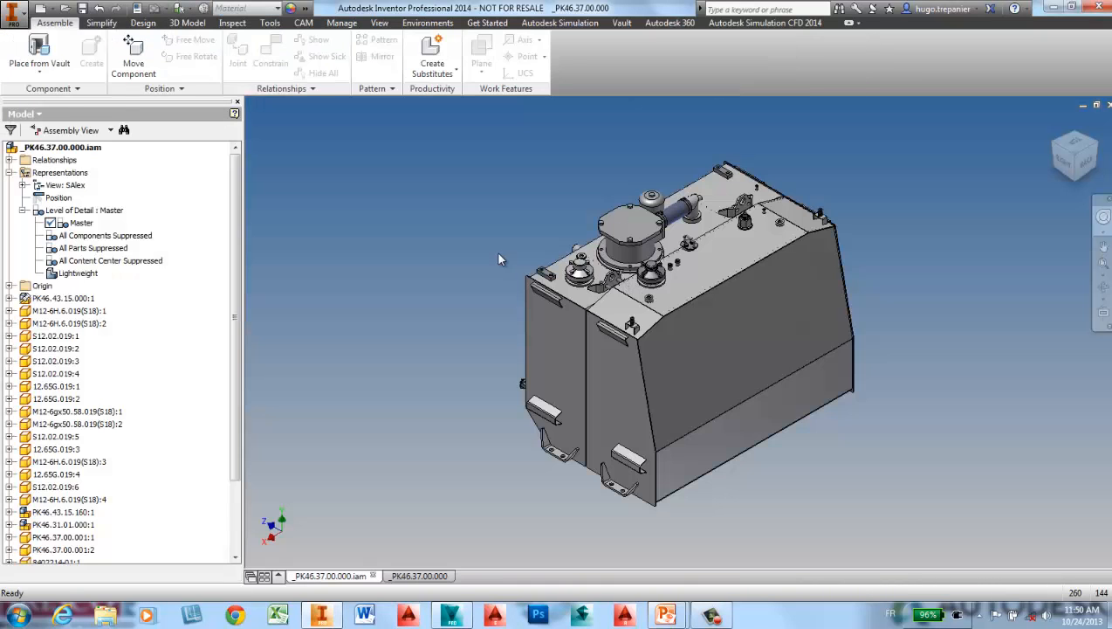
Start placing a component from Vault and add the paperclip column before Designer in the file list.
{"action": "left_click", "coordinate": [20, 74]}
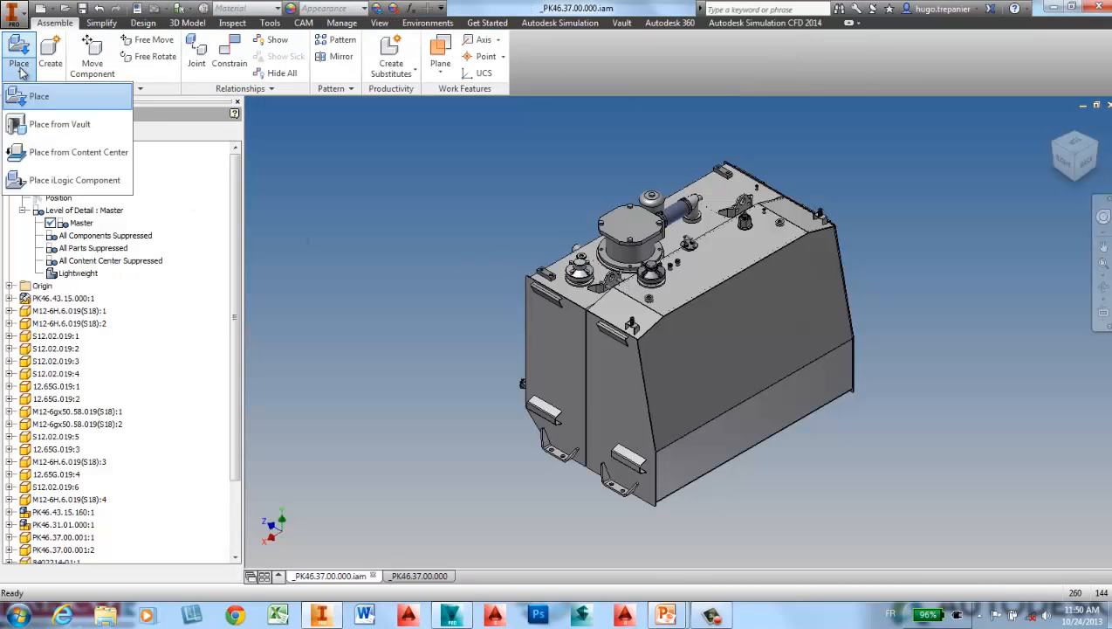
{"action": "left_click", "coordinate": [35, 125]}
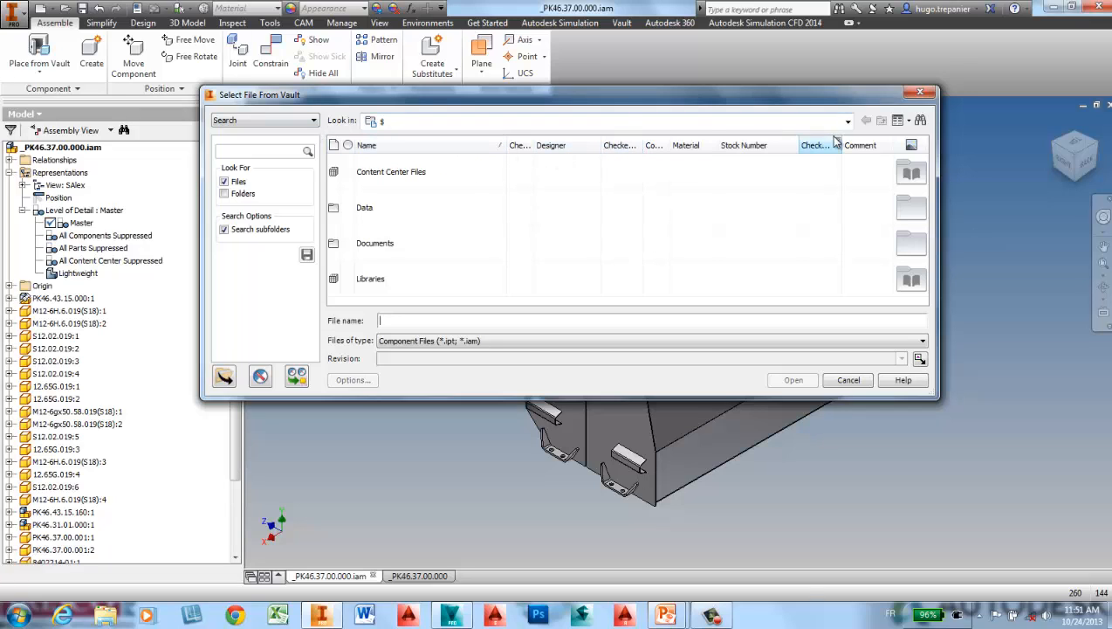
{"action": "right_click", "coordinate": [705, 147]}
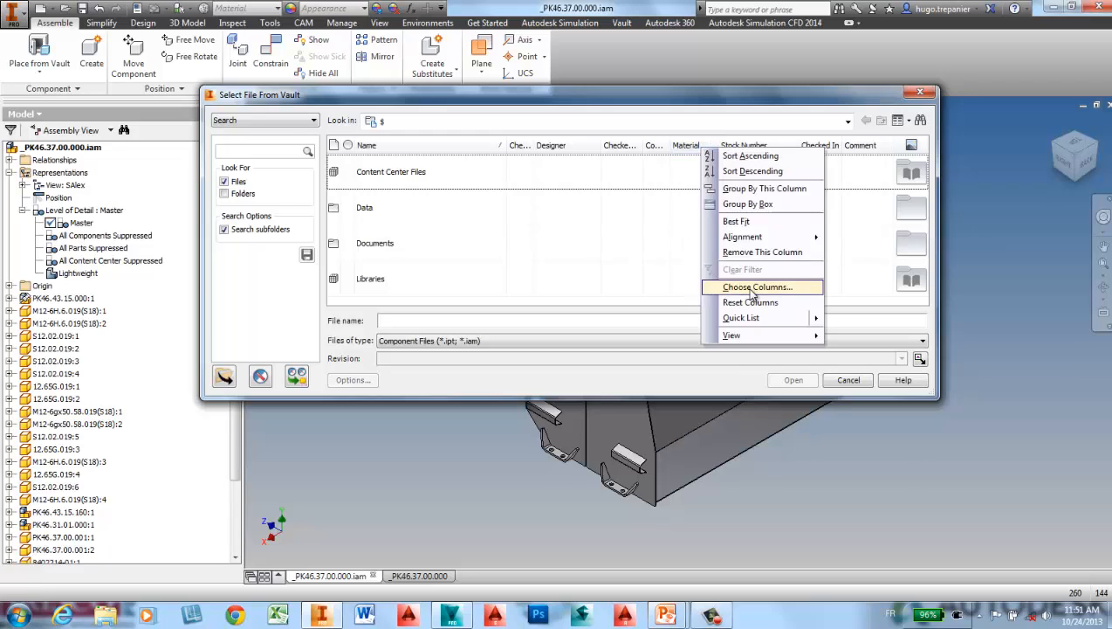
{"action": "left_click", "coordinate": [701, 287]}
{"action": "left_click_drag", "start_coordinate": [113, 103], "coordinate": [537, 145]}
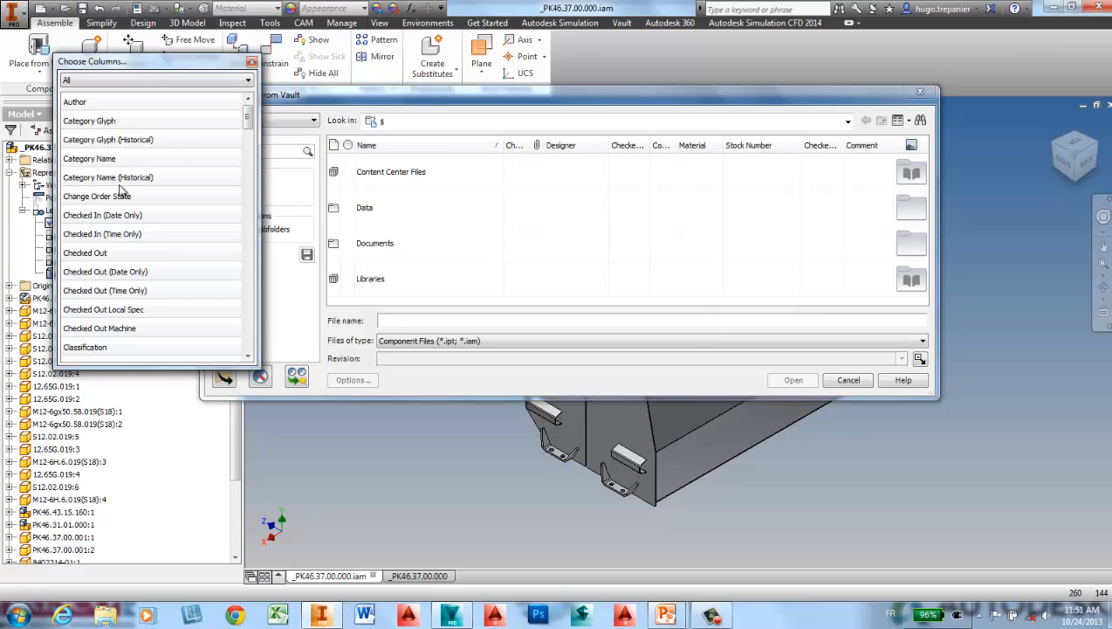
{"action": "scroll", "coordinate": [245, 168], "scroll_direction": "down", "scroll_amount": 7}
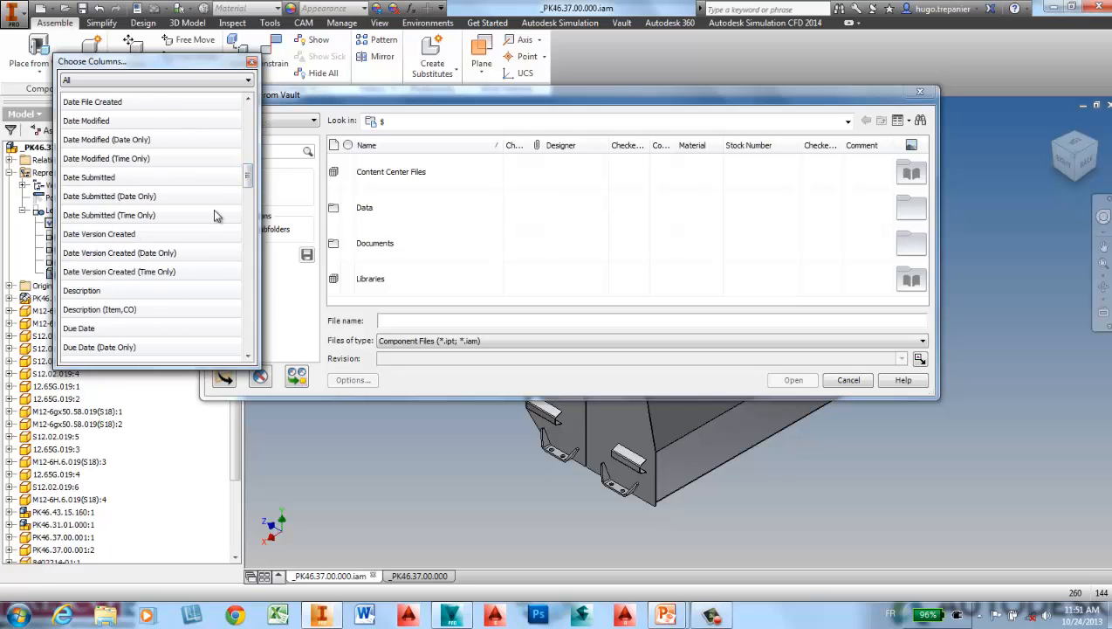
{"action": "left_click", "coordinate": [251, 62]}
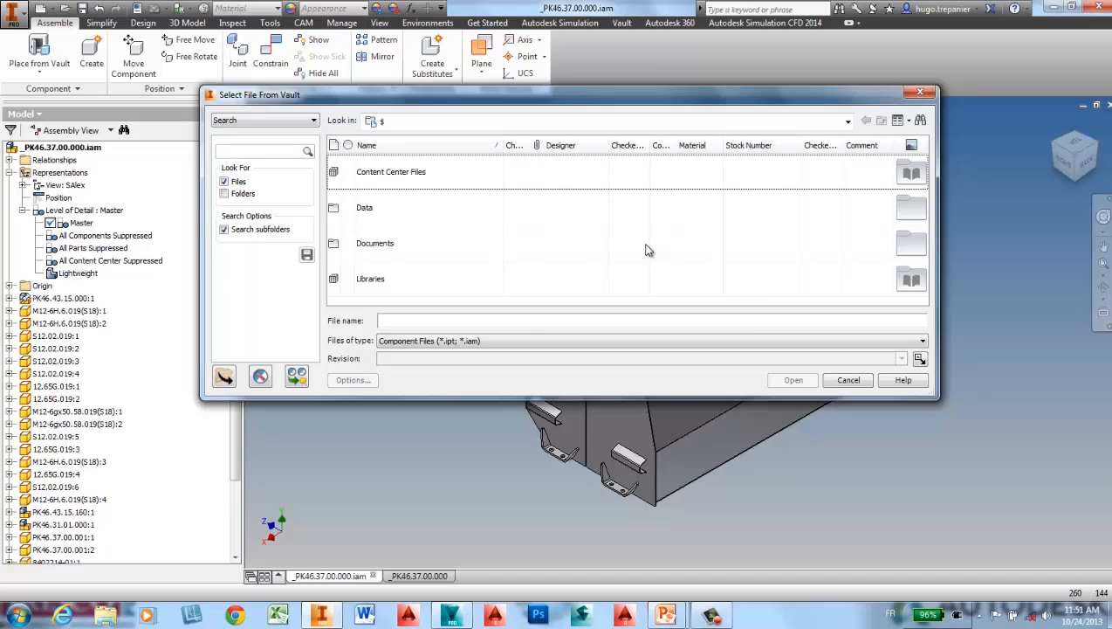
Search all properties in the vault for cadel1234 and select 05.483.000-01.ipt.
{"action": "left_click", "coordinate": [247, 152]}
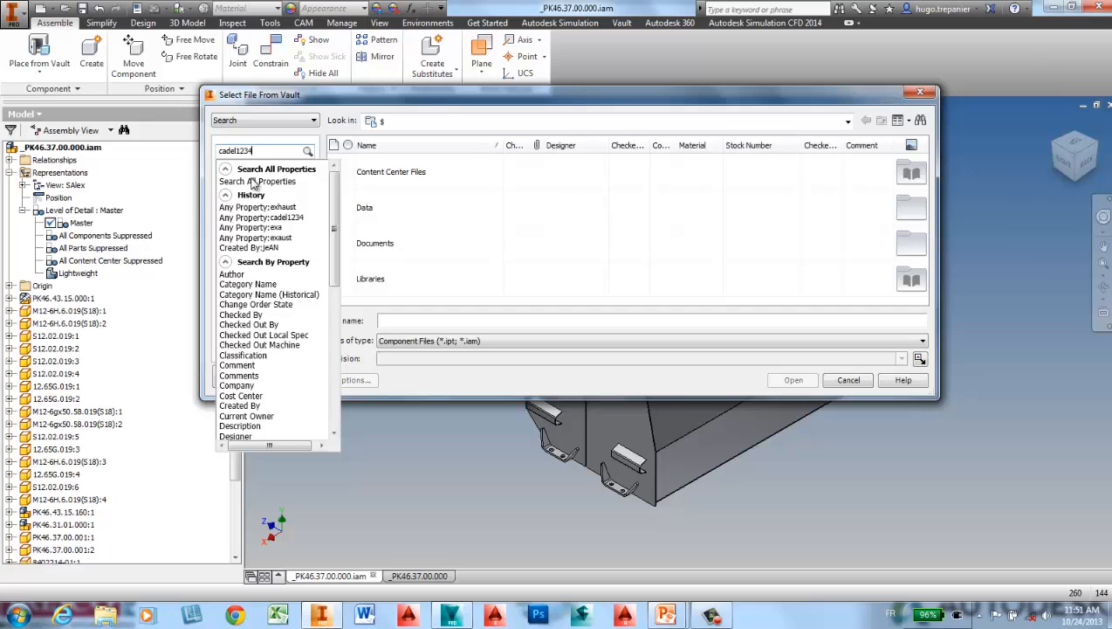
{"action": "left_click", "coordinate": [253, 182]}
{"action": "left_click", "coordinate": [395, 172]}
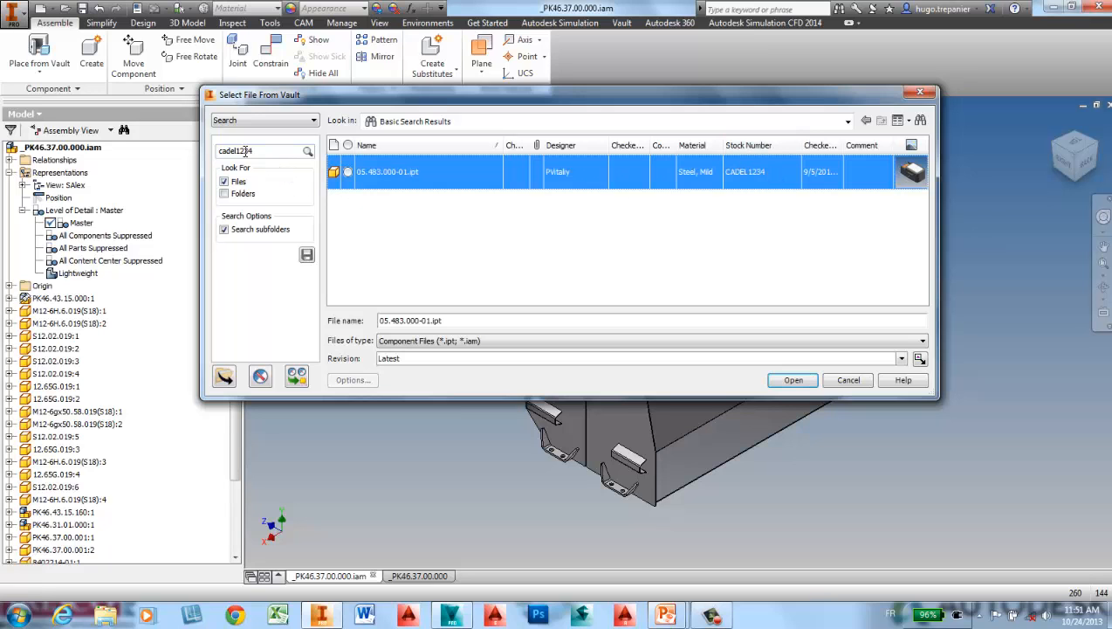
Place two instances of 05.483.000-01.ipt in free space near the tank's upper rear corner.
{"action": "left_click", "coordinate": [793, 379]}
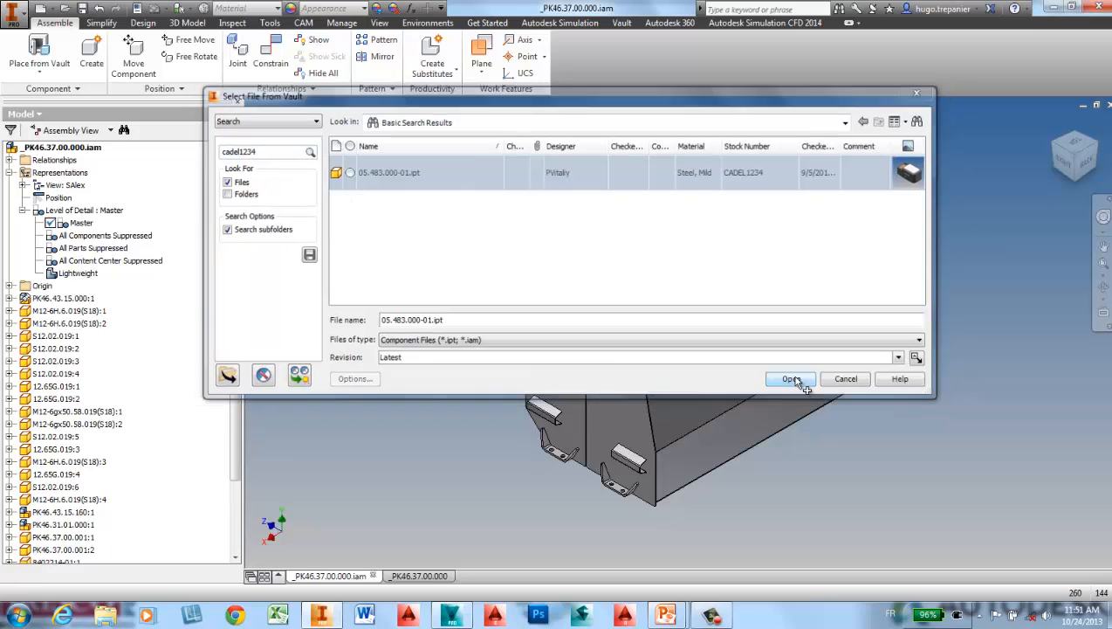
{"action": "left_click", "coordinate": [893, 209]}
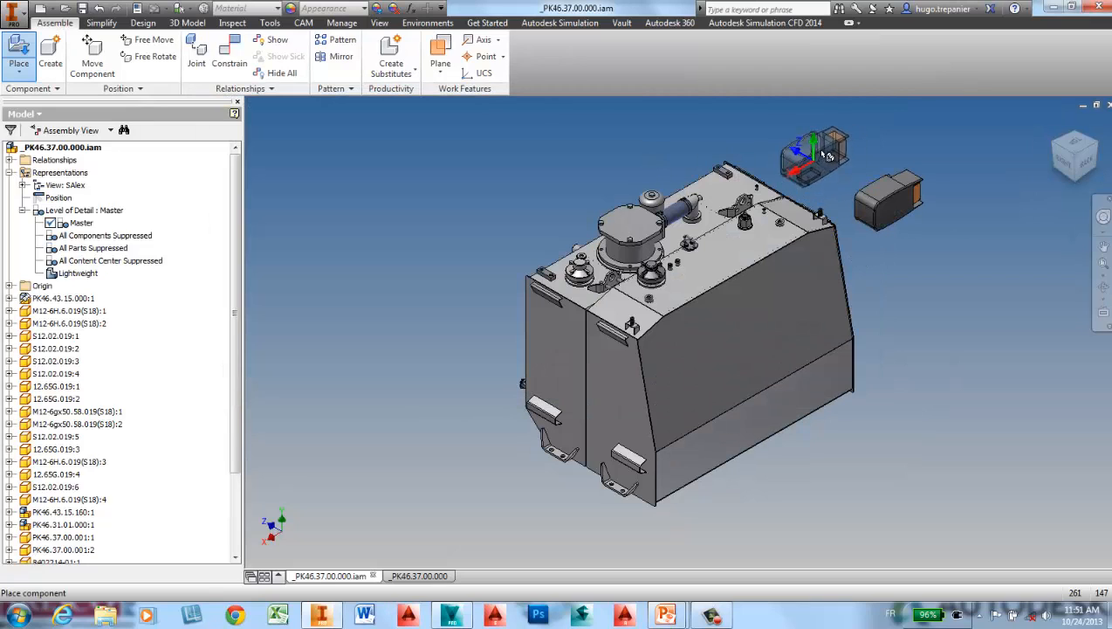
{"action": "left_click", "coordinate": [826, 154]}
{"action": "right_click", "coordinate": [690, 140]}
{"action": "left_click", "coordinate": [718, 133]}
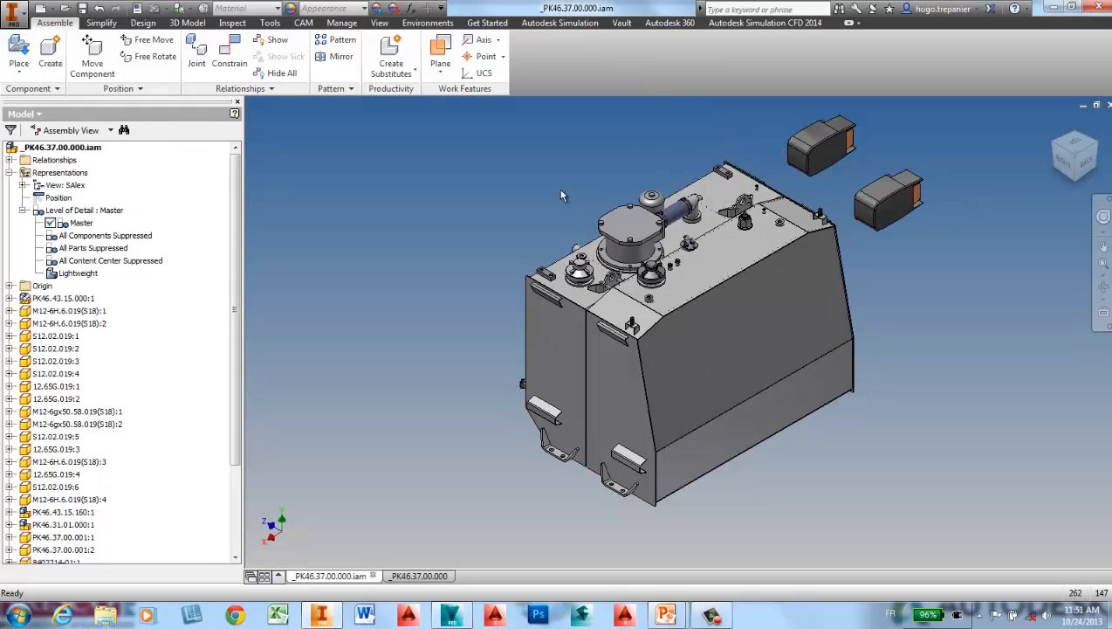
{"action": "left_click", "coordinate": [17, 75]}
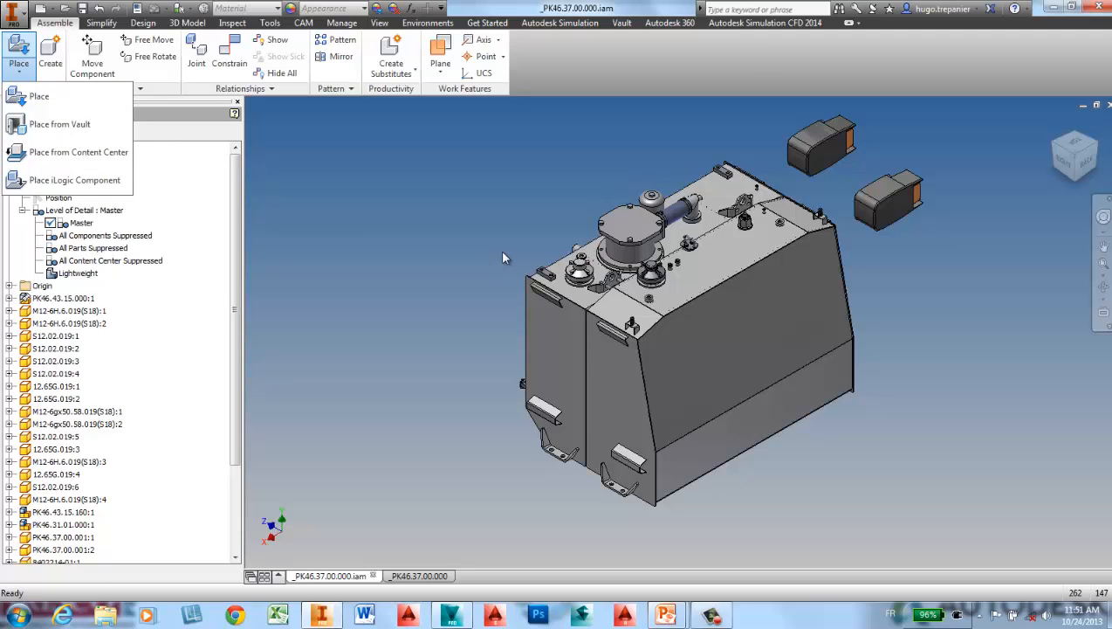
{"action": "left_click", "coordinate": [444, 226]}
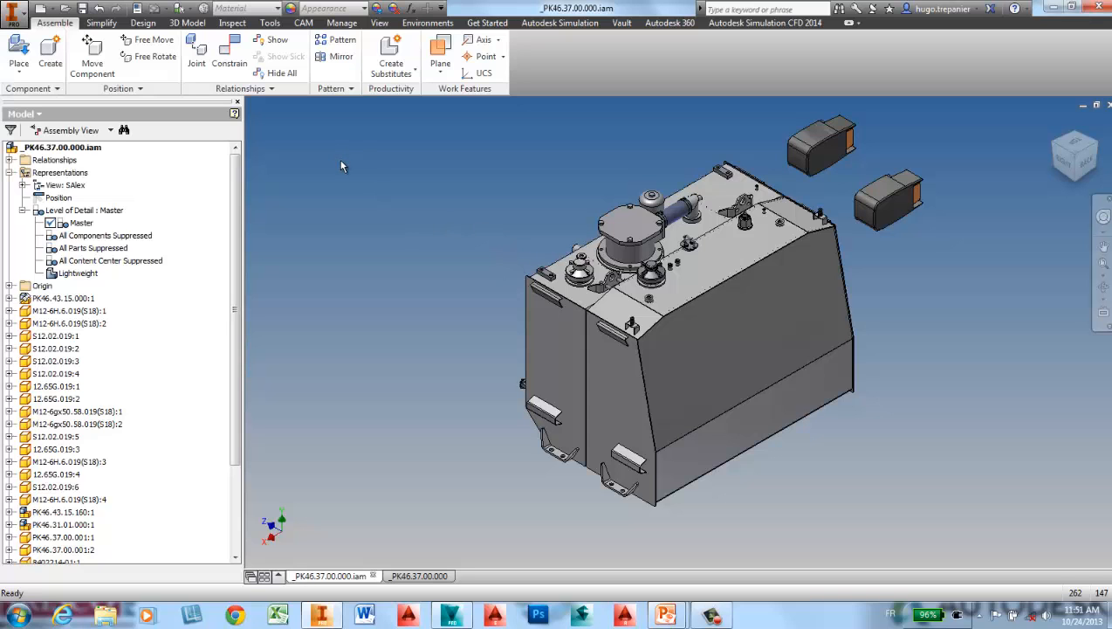
Switch to the IRISCO 2014 SEMINAIRE video p1.pptx presentation in the PowerPoint editing window.
{"action": "key", "text": "alt"}
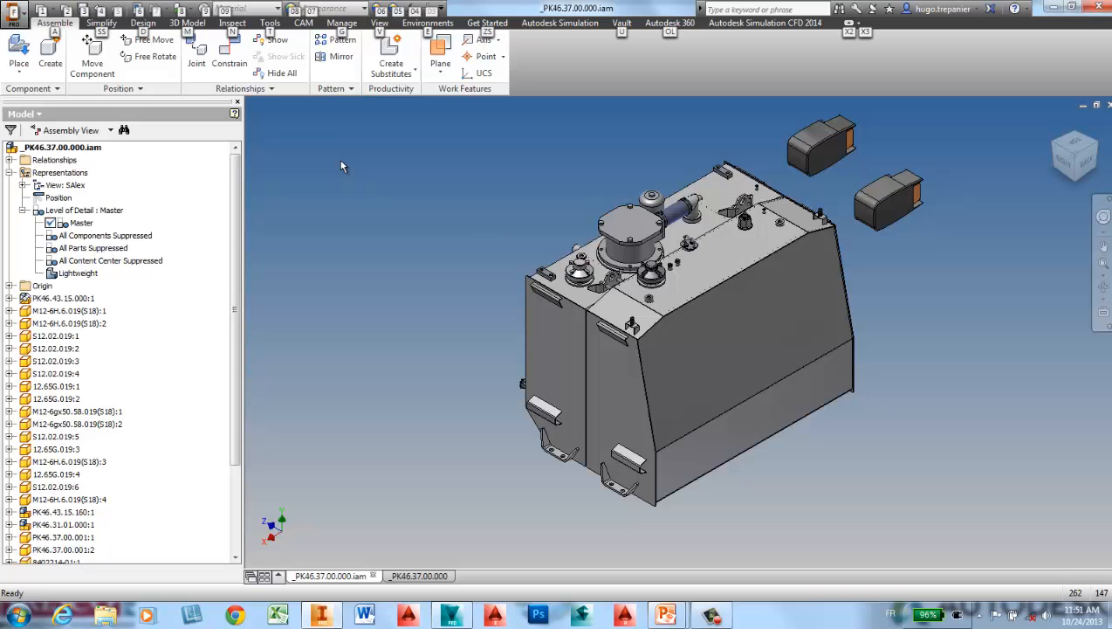
{"action": "key", "text": "alt+Tab"}
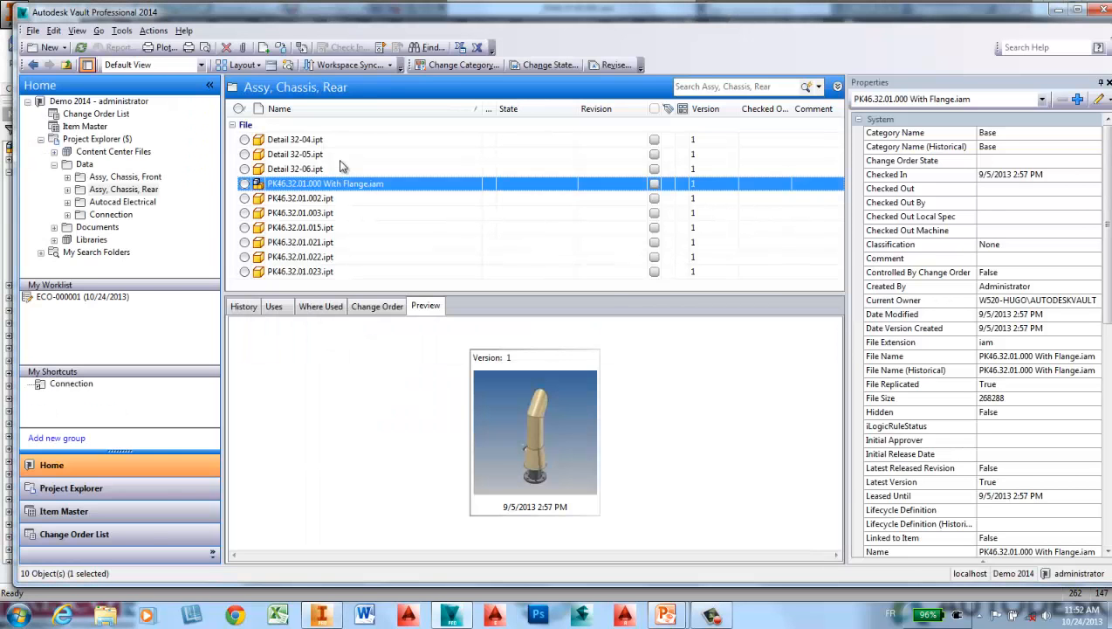
{"action": "key", "text": "alt+Tab"}
{"action": "left_click", "coordinate": [341, 160]}
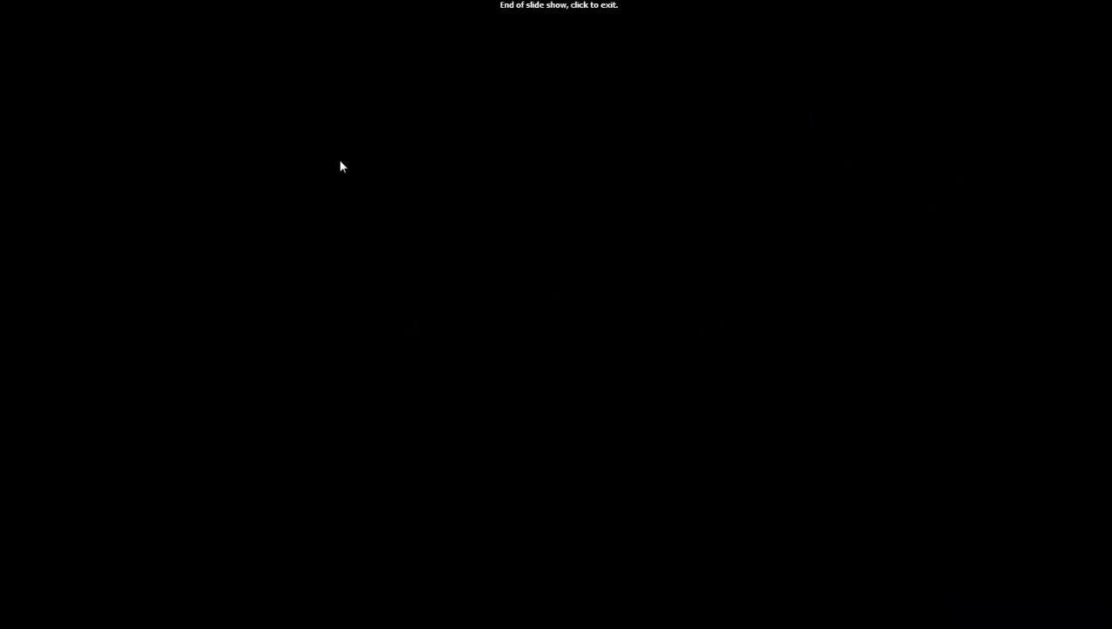
{"action": "key", "text": "alt+Tab"}
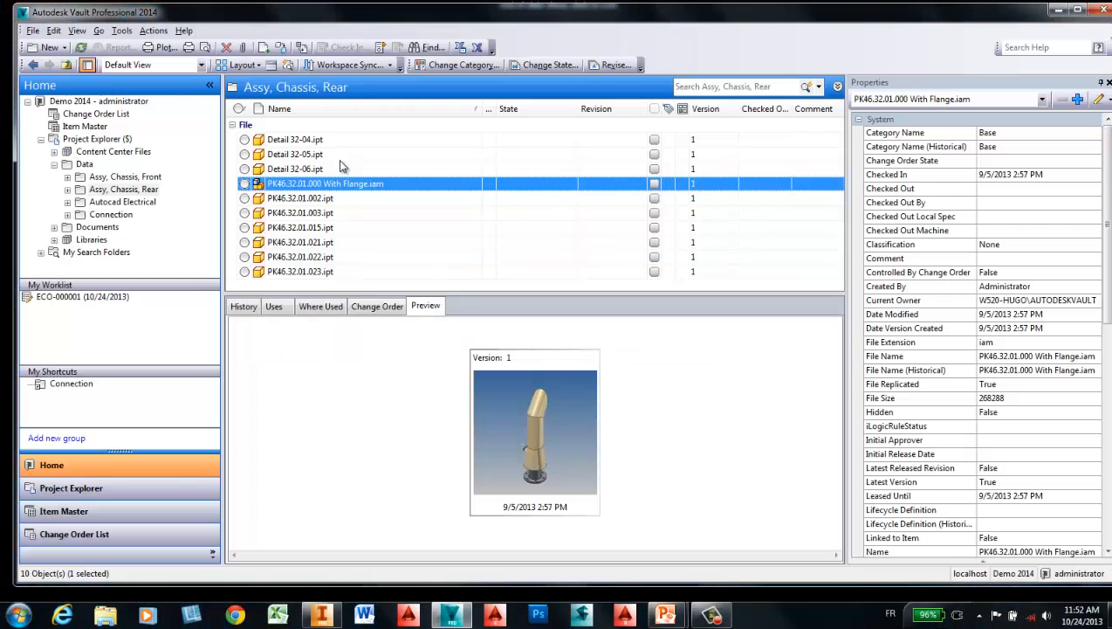
{"action": "key", "text": "alt+Tab"}
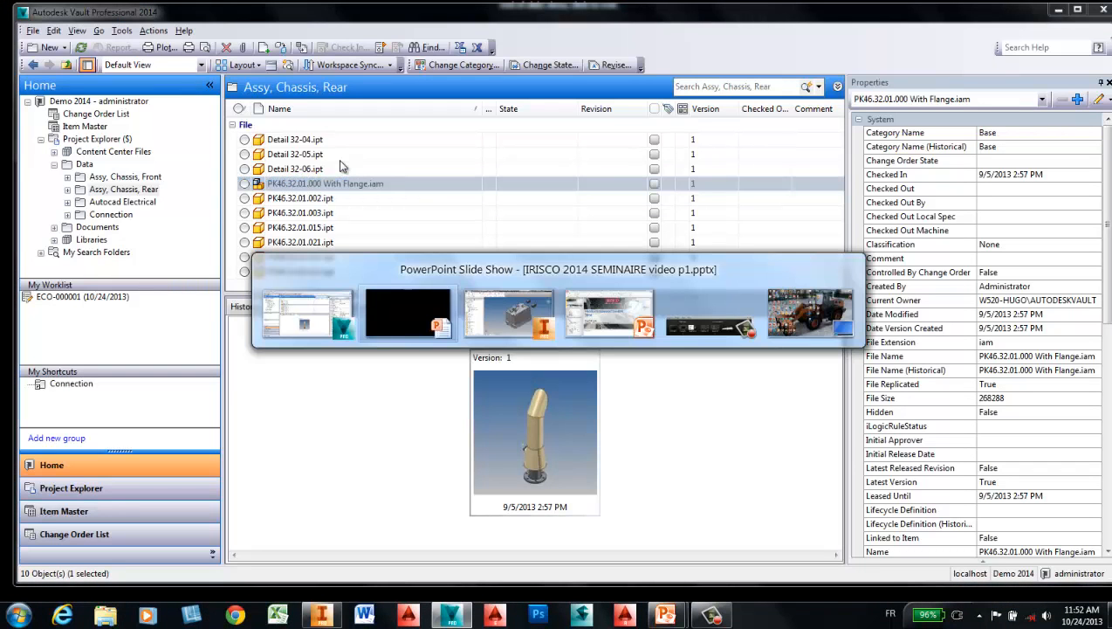
{"action": "key", "text": "alt+Tab"}
{"action": "key", "text": "alt+Tab"}
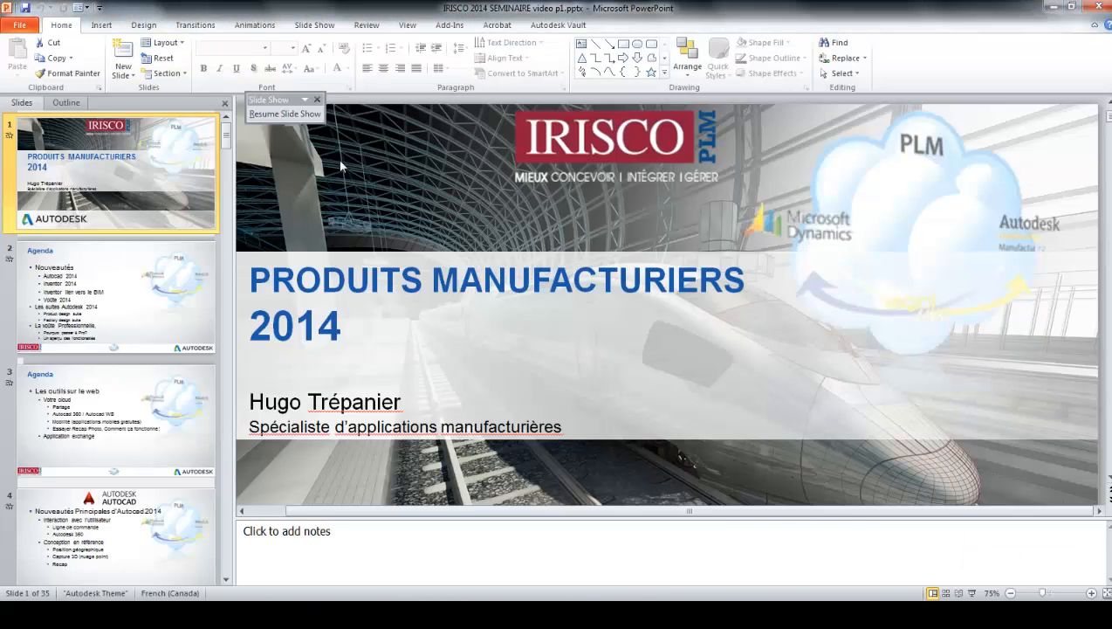